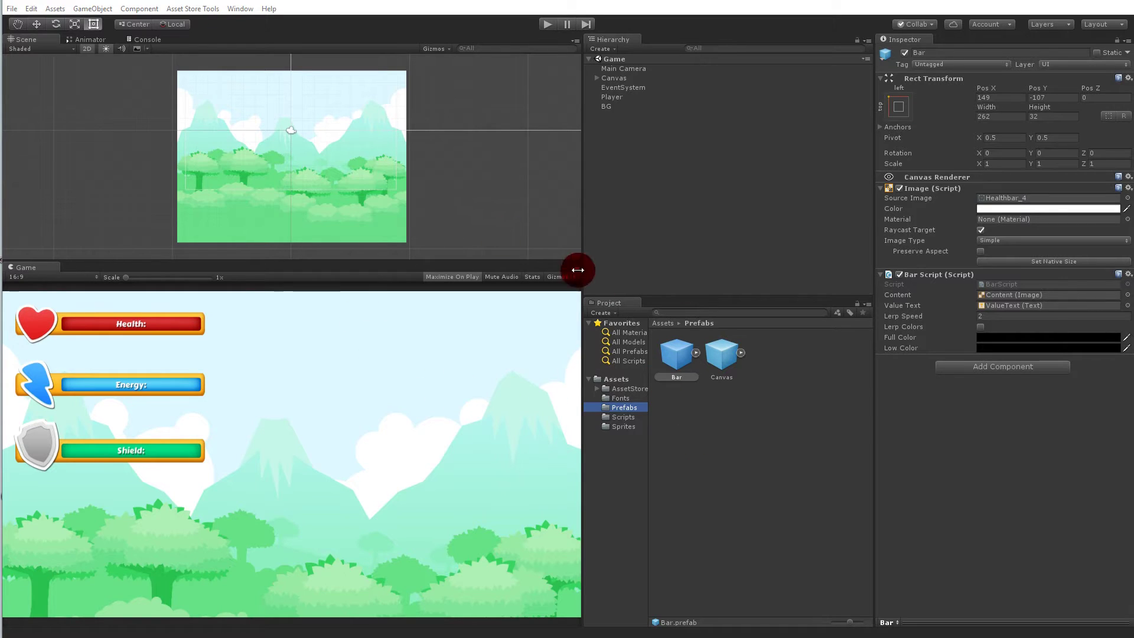
Start a package export of the project's assets, excluding the AssetStoreTools folder, the Fonts folder and Game.unity.
left_click(777, 418)
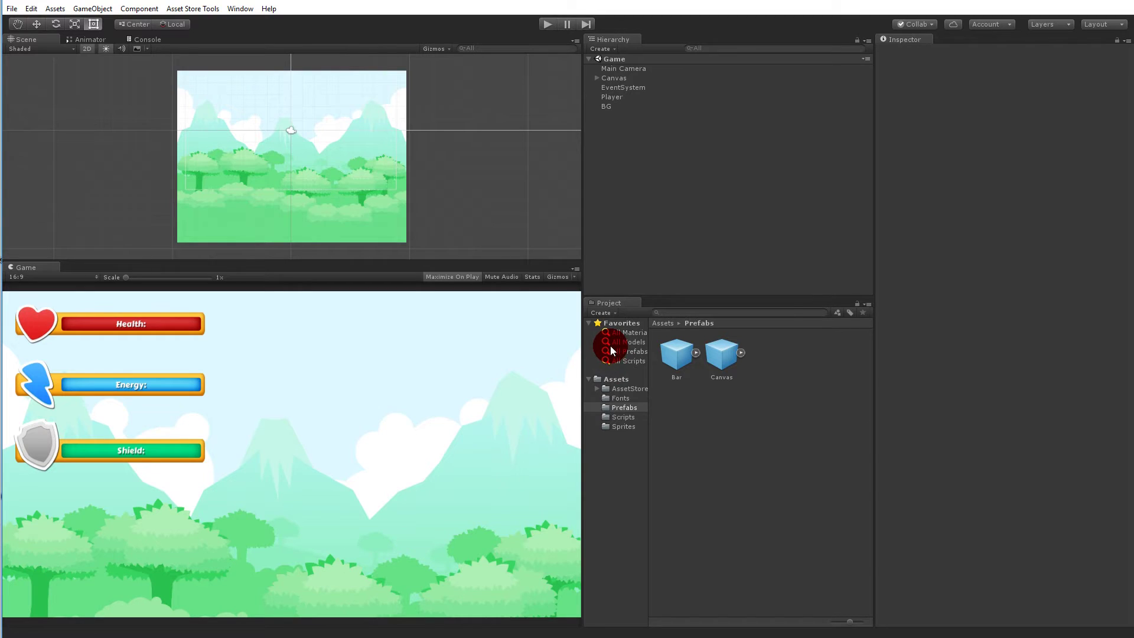
left_click(11, 10)
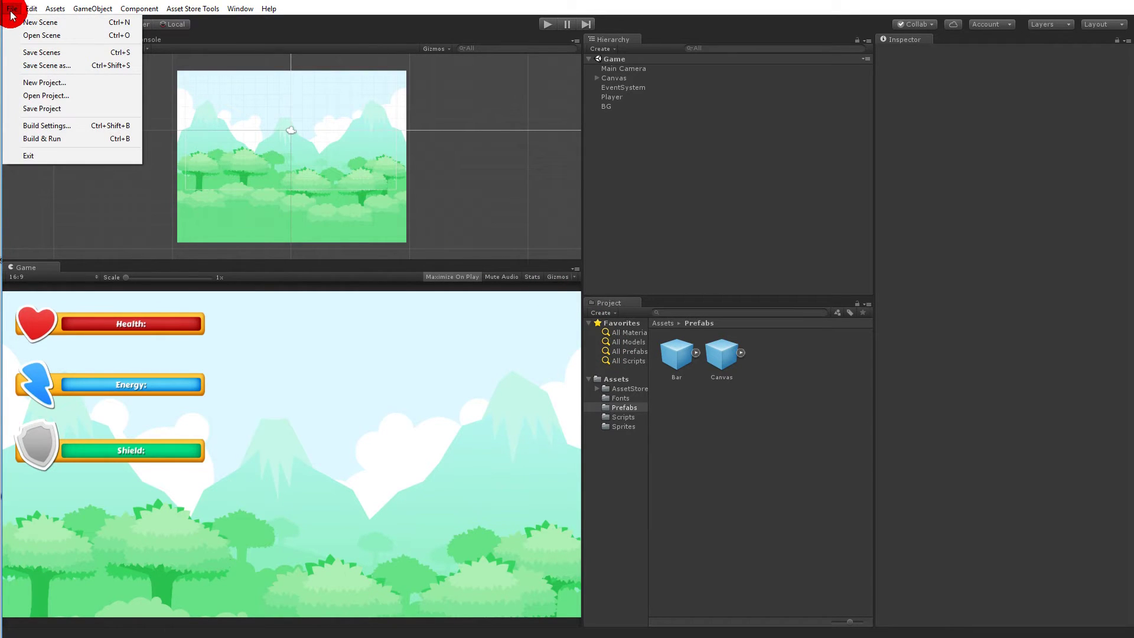
mouse_move(53, 12)
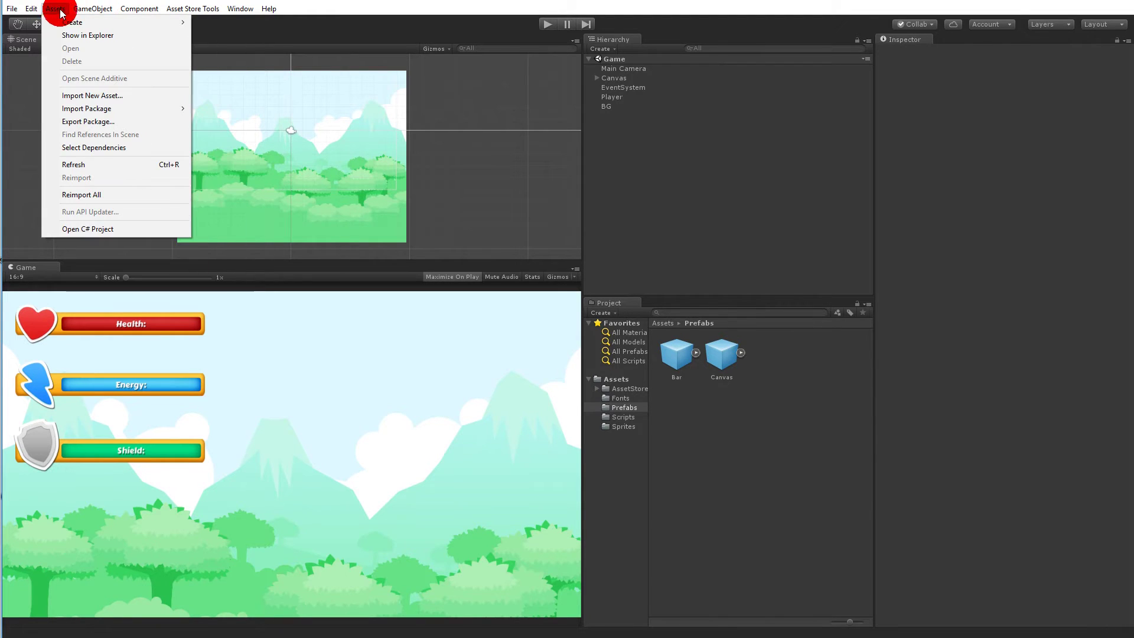
mouse_move(112, 27)
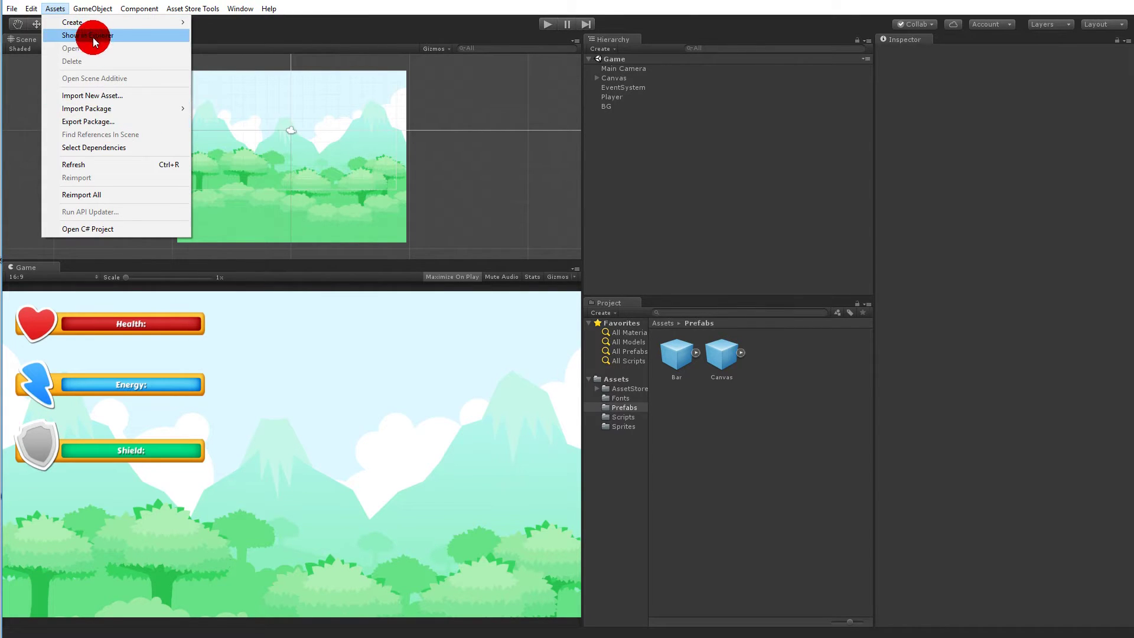
left_click(95, 123)
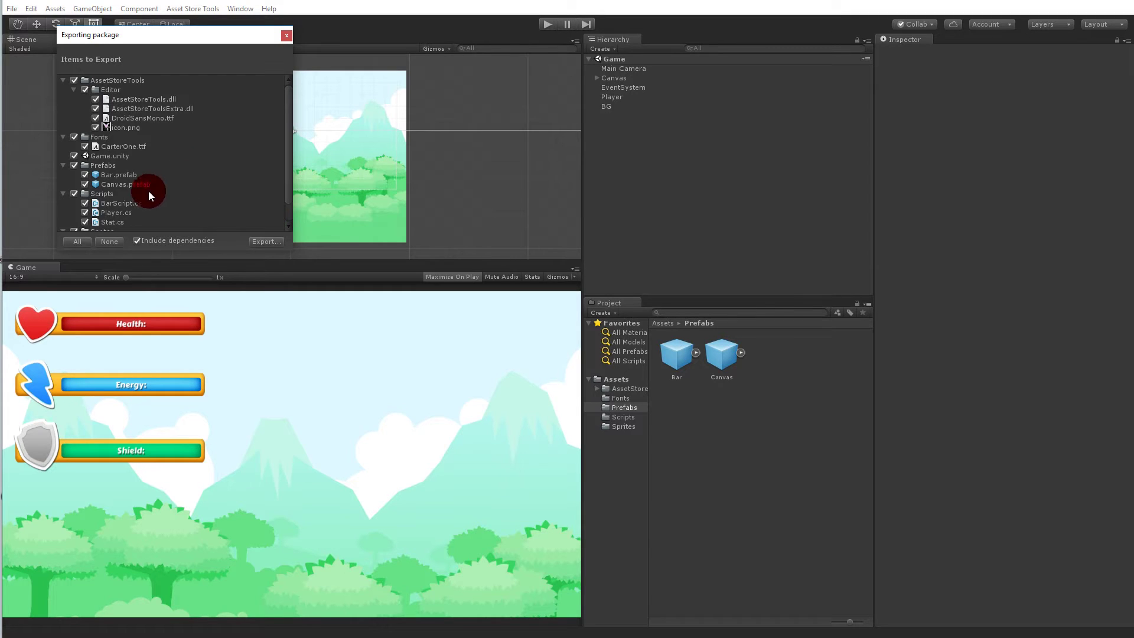
left_click(74, 80)
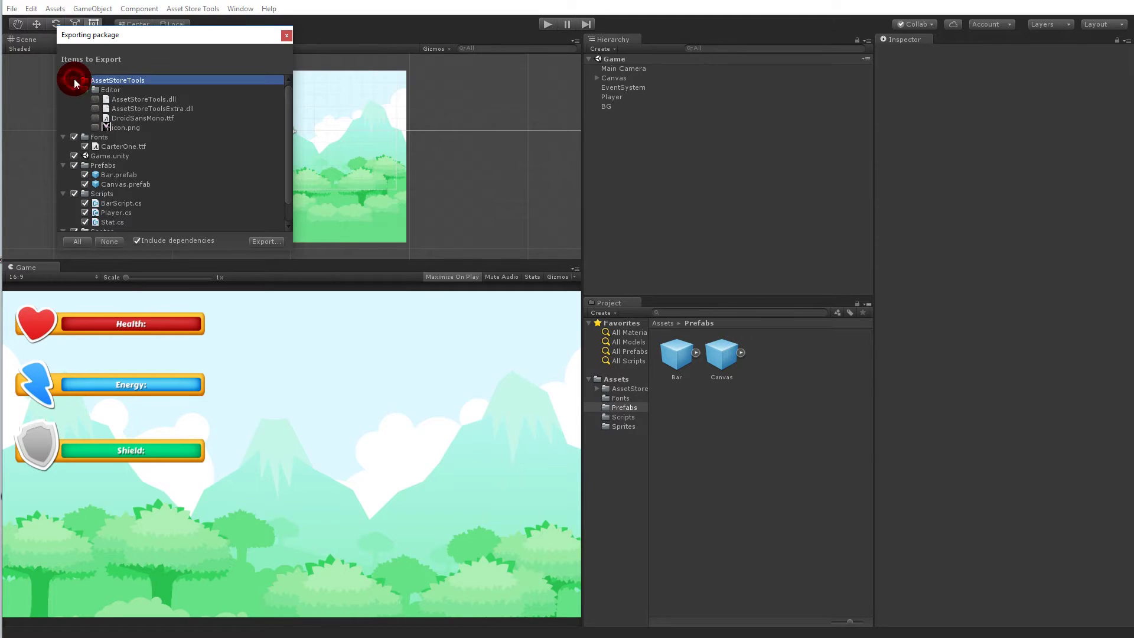
left_click(63, 80)
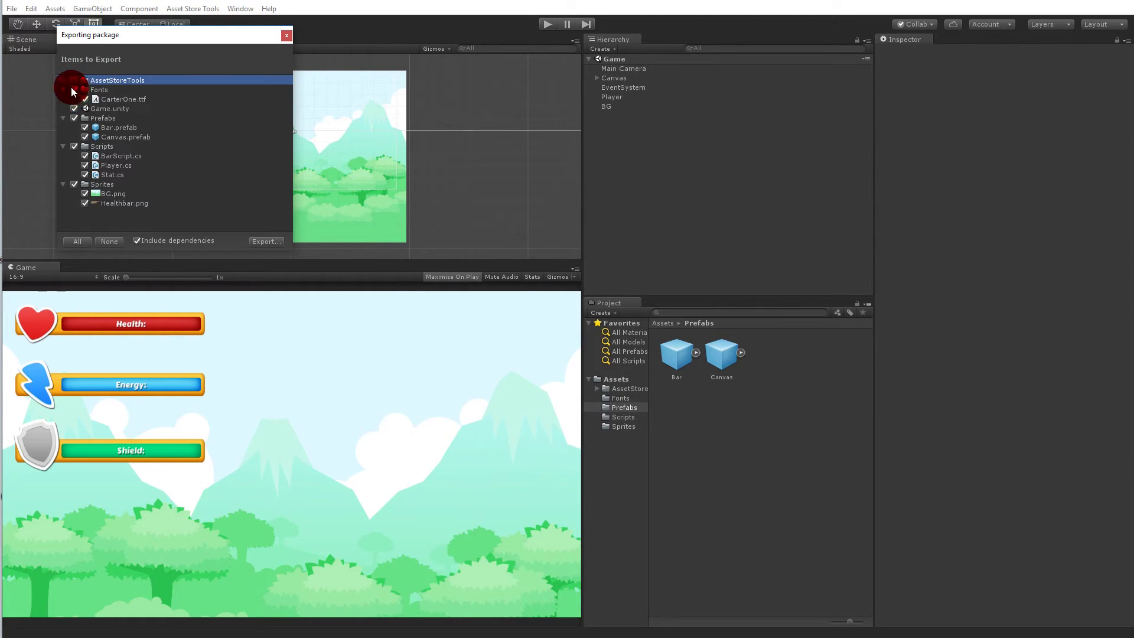
left_click(74, 90)
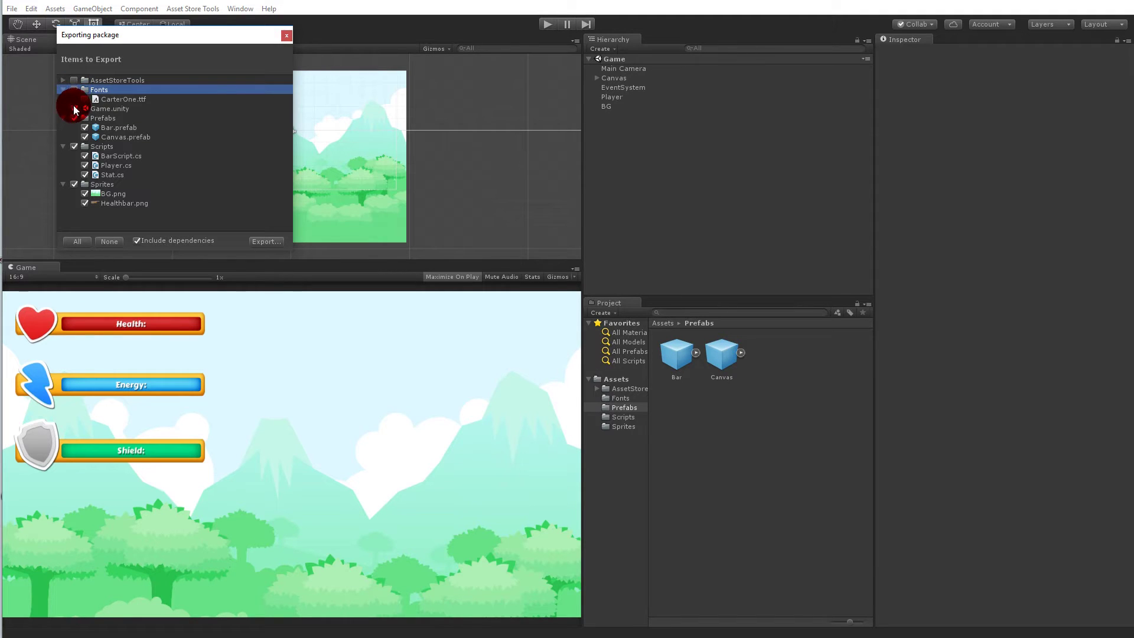
left_click(95, 109)
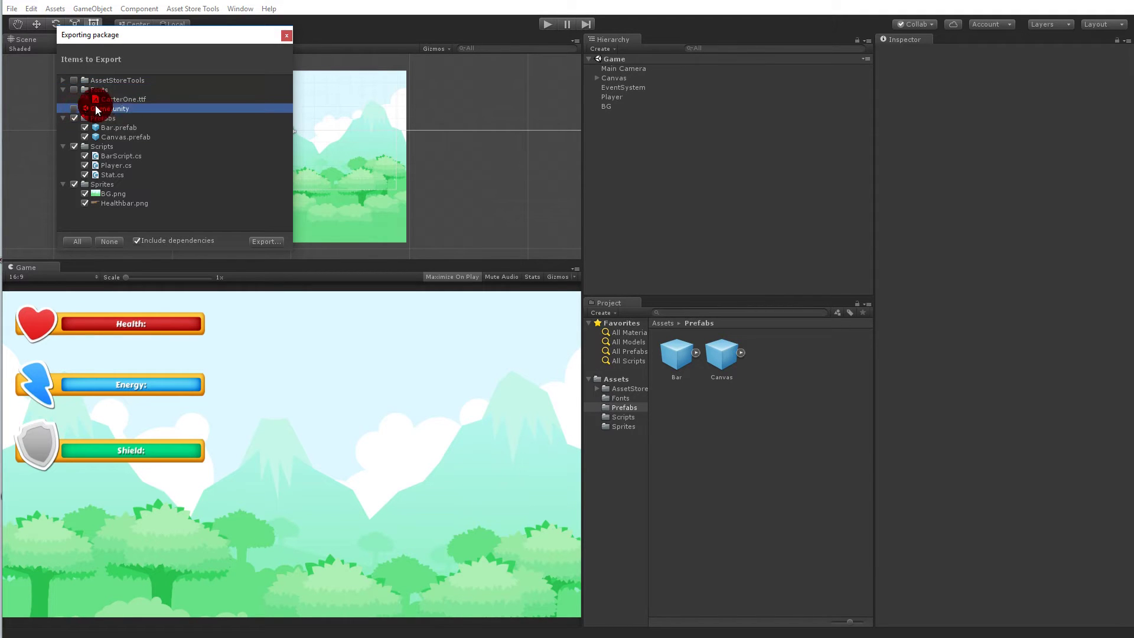
Exclude Player.cs and the Sprites folder from the package, keeping BarScript.cs and Stat.cs included.
left_click(85, 166)
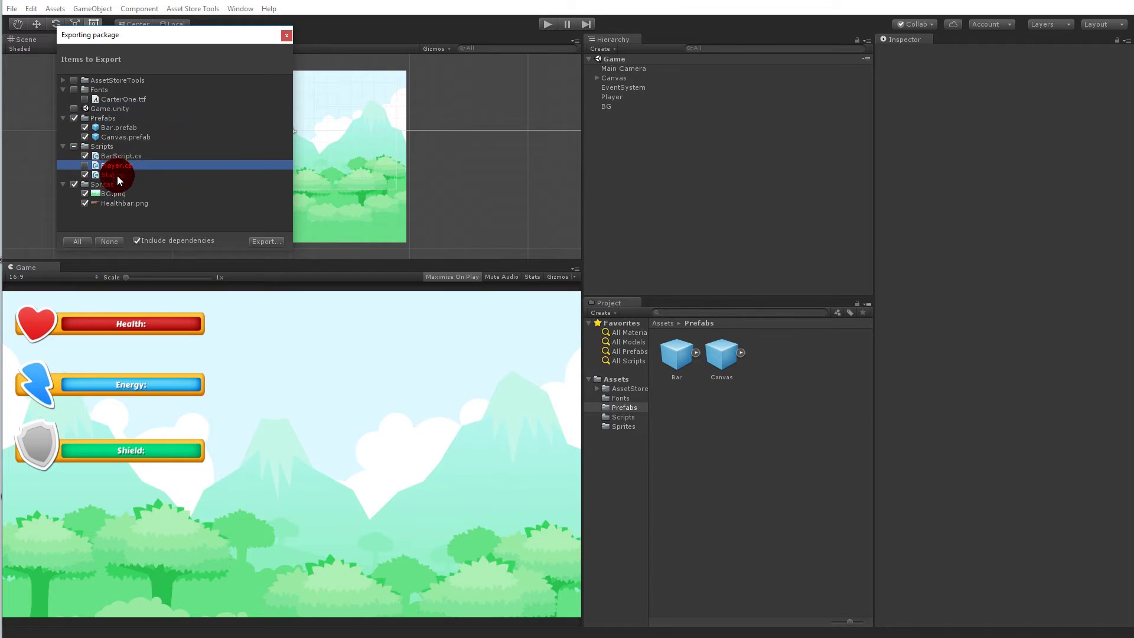
left_click(118, 175)
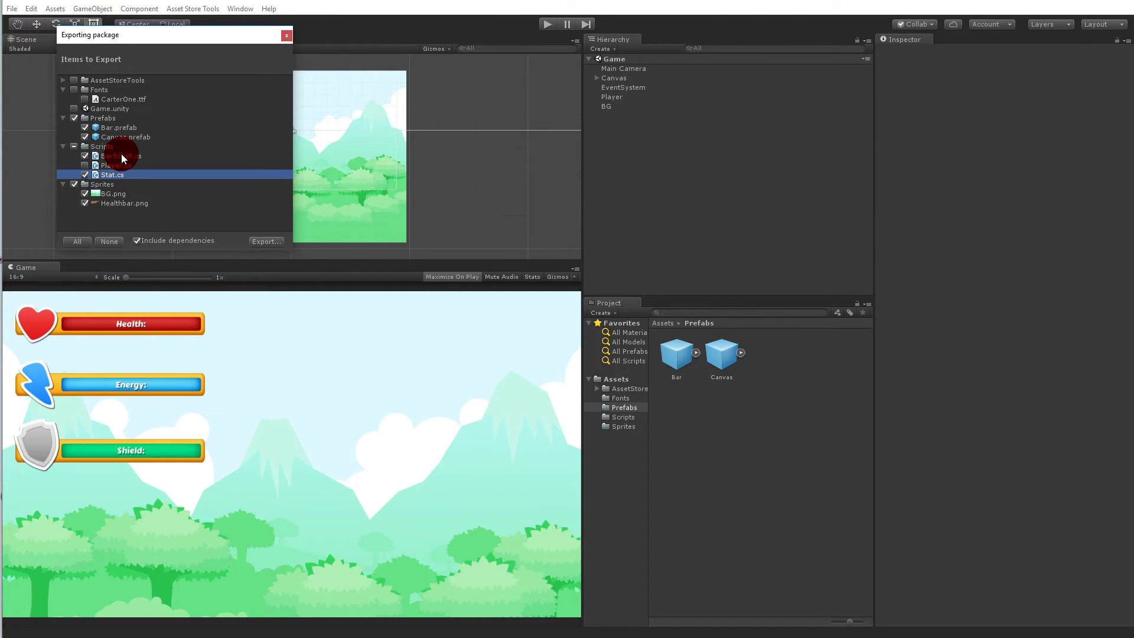
left_click(121, 157)
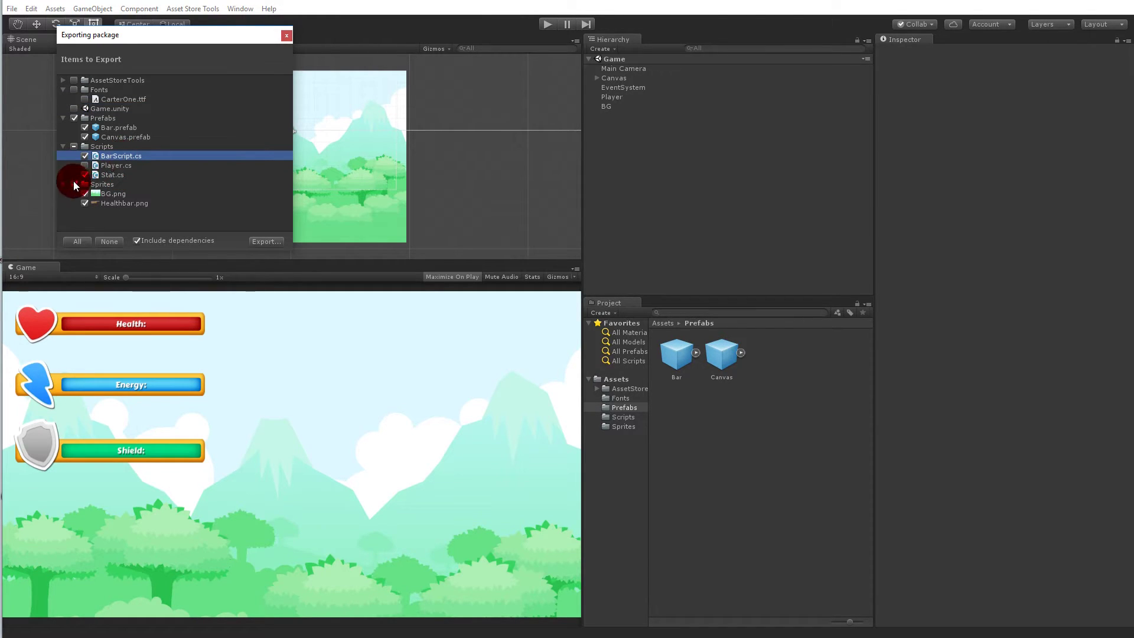
left_click(73, 184)
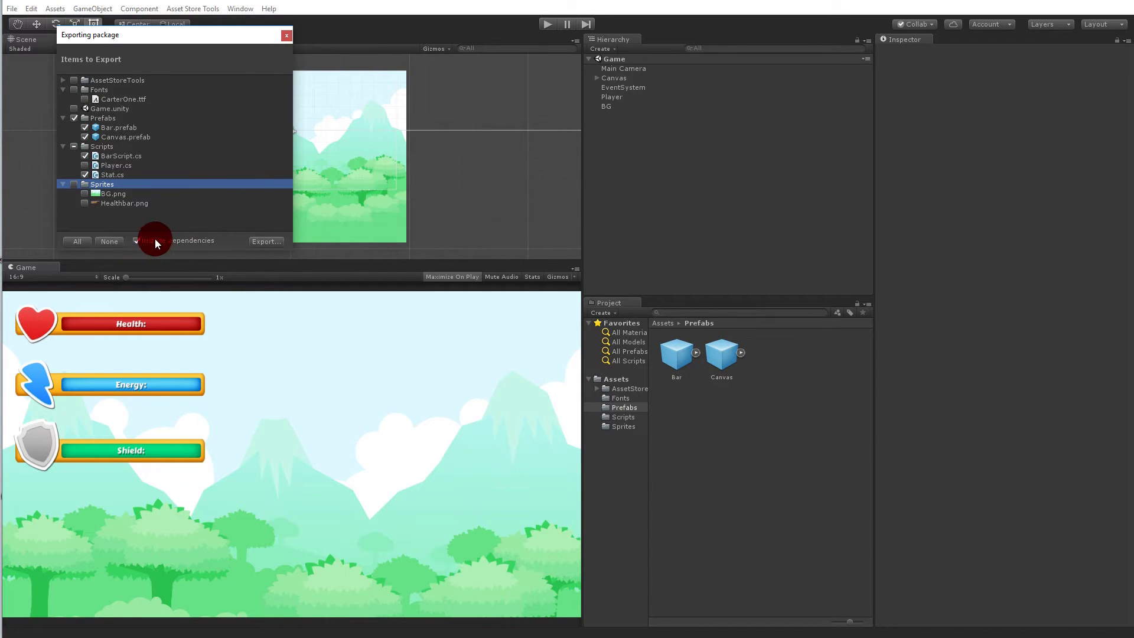
Export the package to the Stuff (D:) drive under the file name HealthBarPackage.
left_click(254, 238)
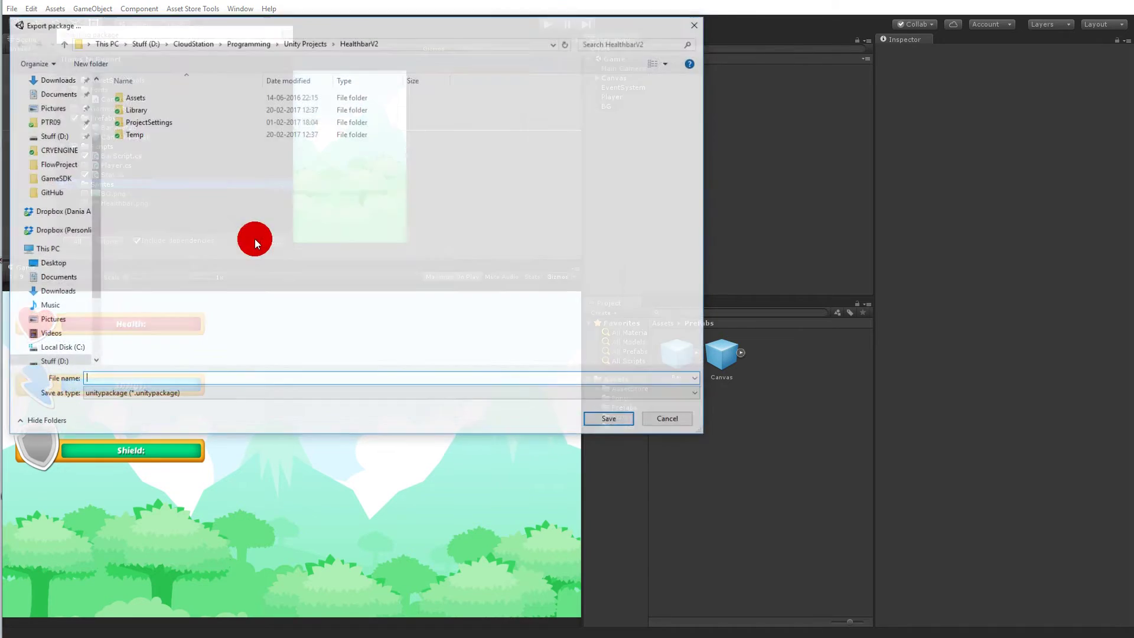
left_click(52, 136)
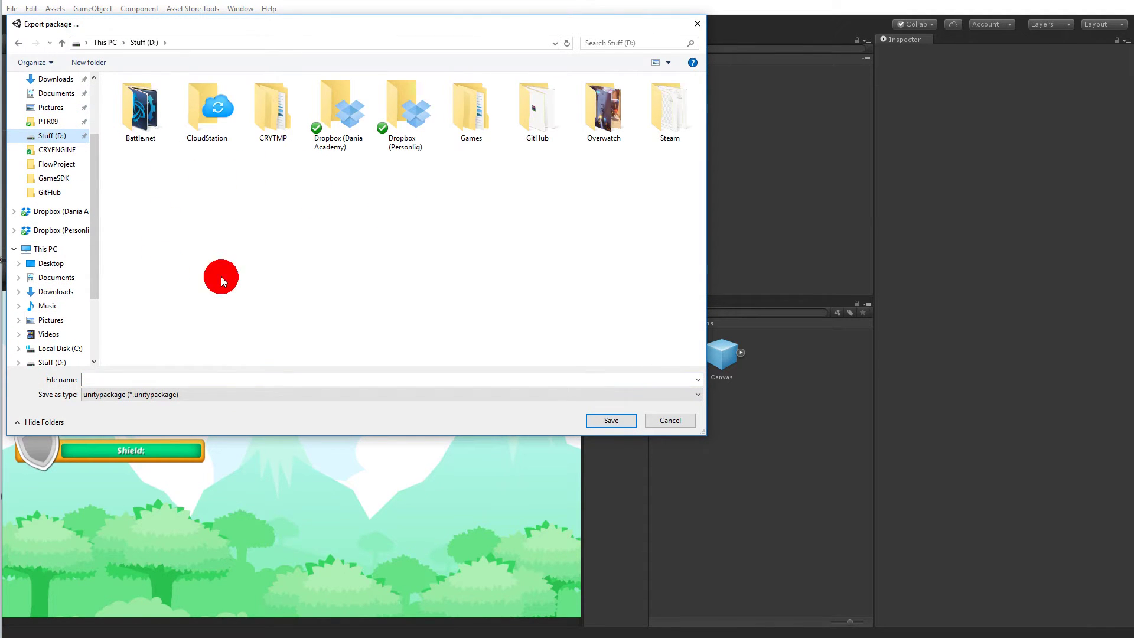
left_click(204, 379)
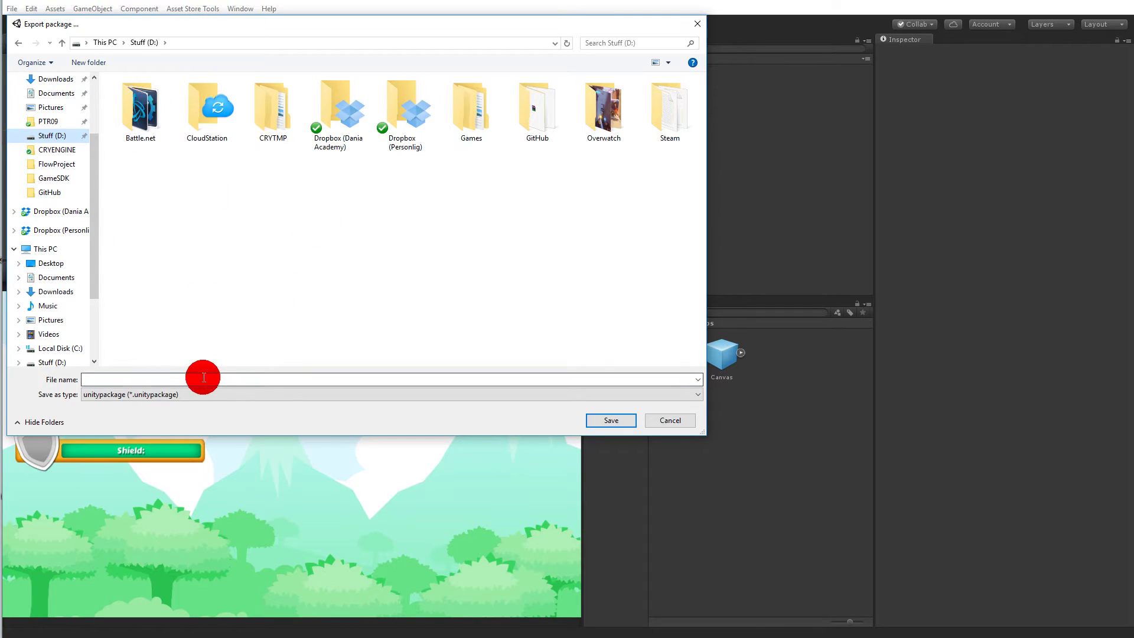
type("H")
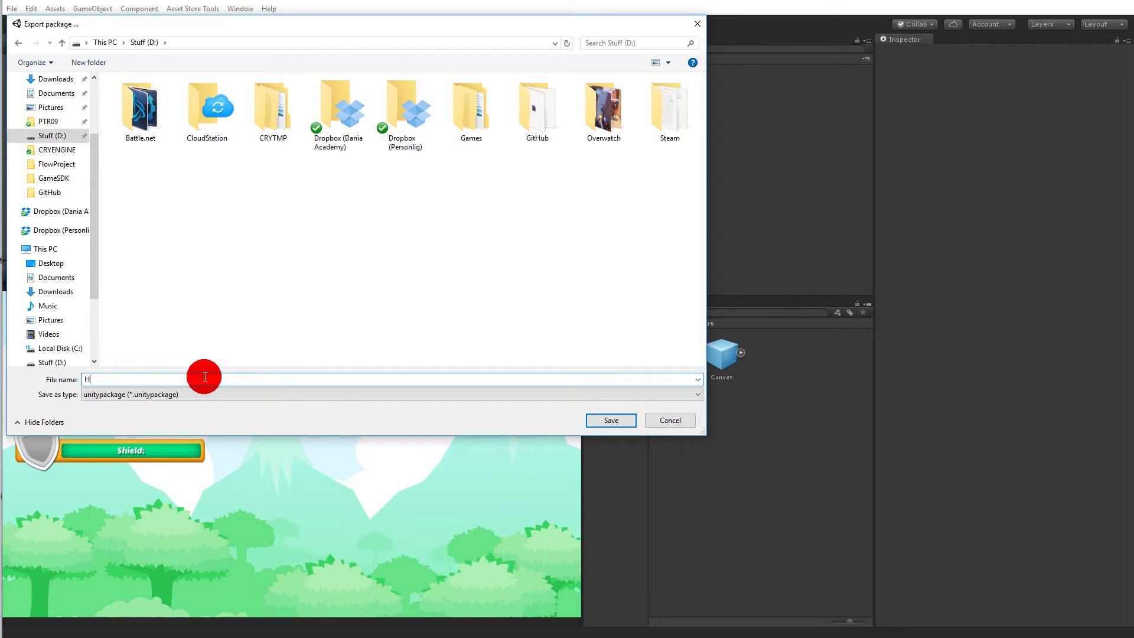
type("ealthBarPackage")
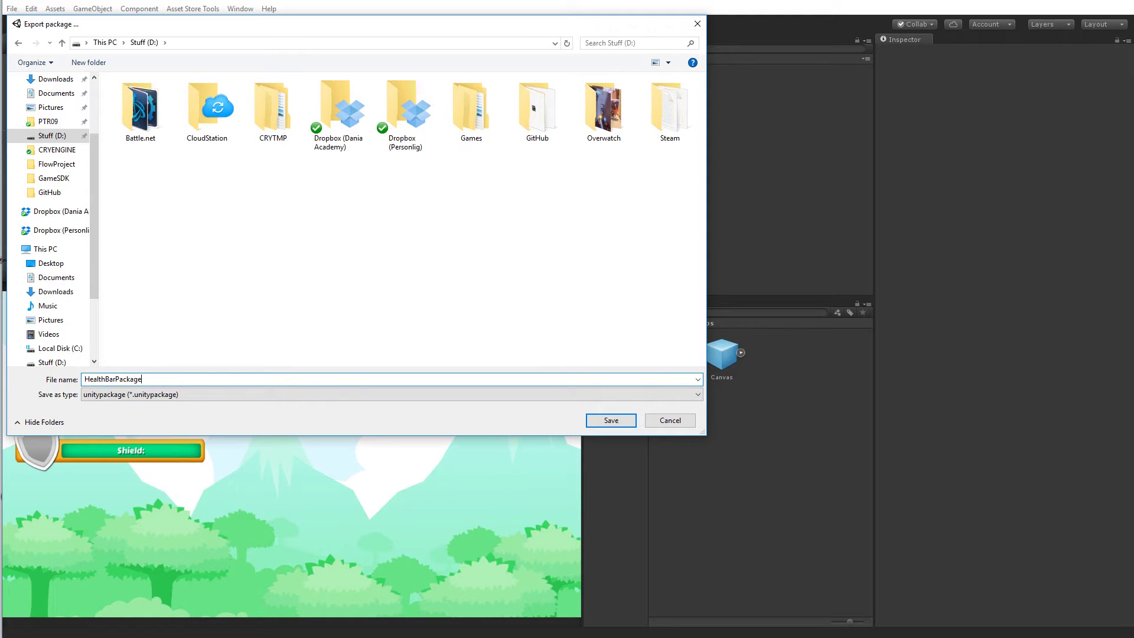
left_click(624, 423)
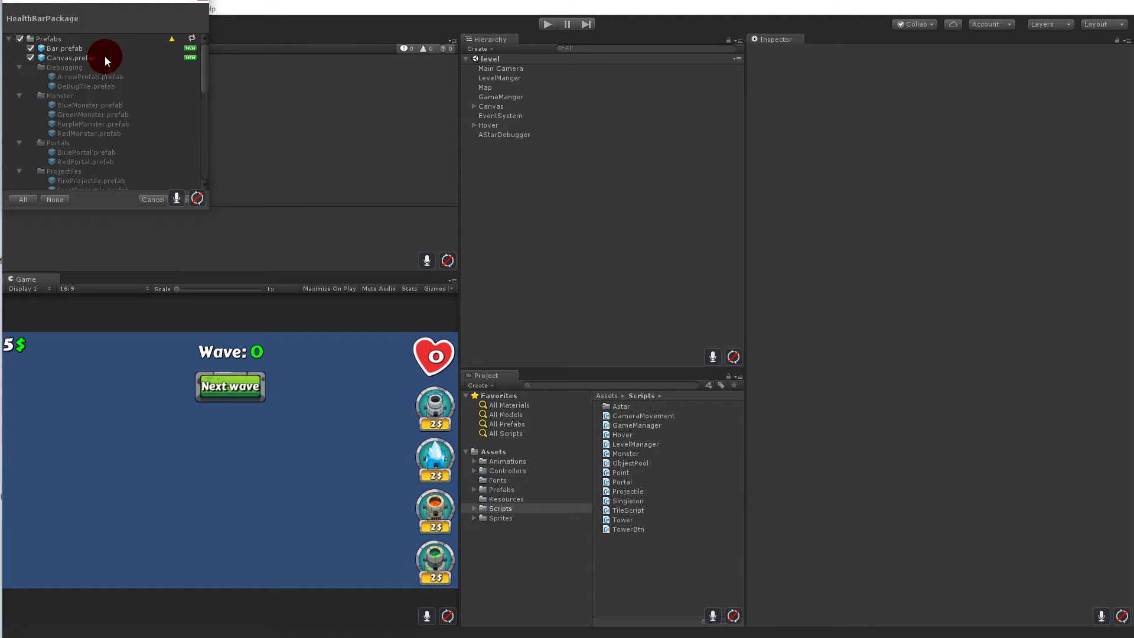
Review the HealthBarPackage contents and import Bar.prefab, Canvas.prefab, BarScript.cs and Stat.cs into the tower defense project.
scroll(103, 62, "down", 10)
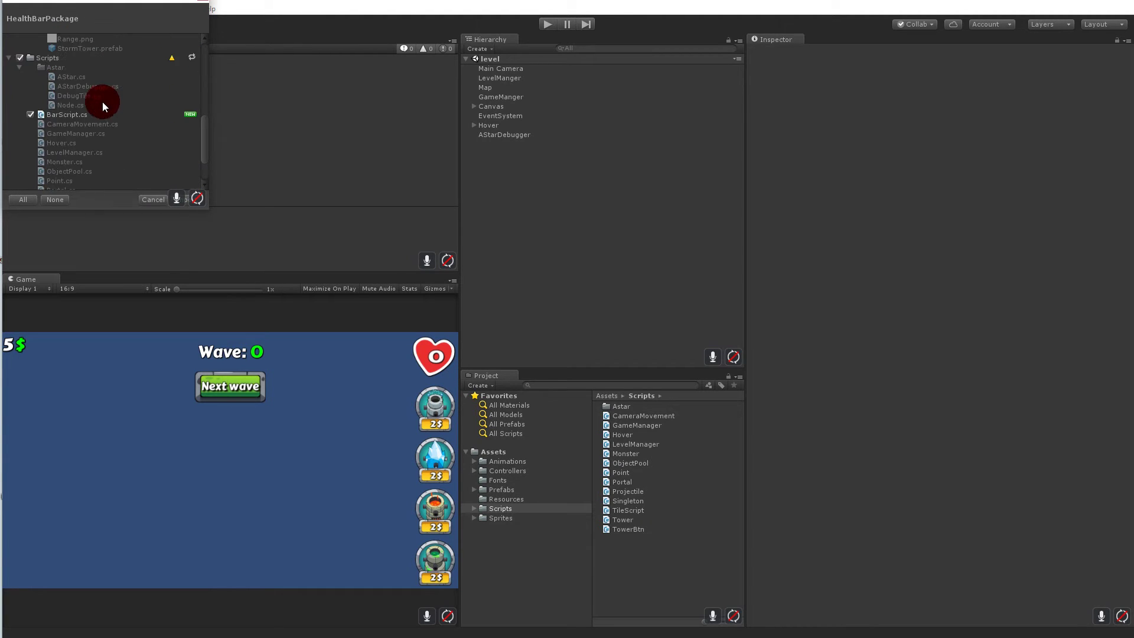
scroll(89, 118, "down", 3)
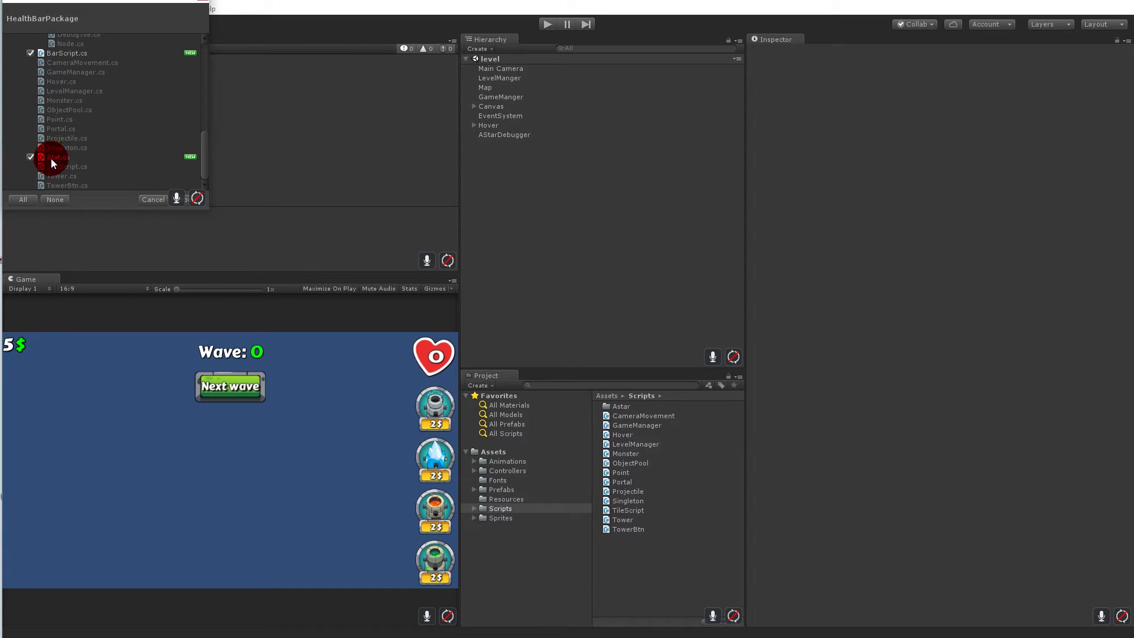
left_click(187, 200)
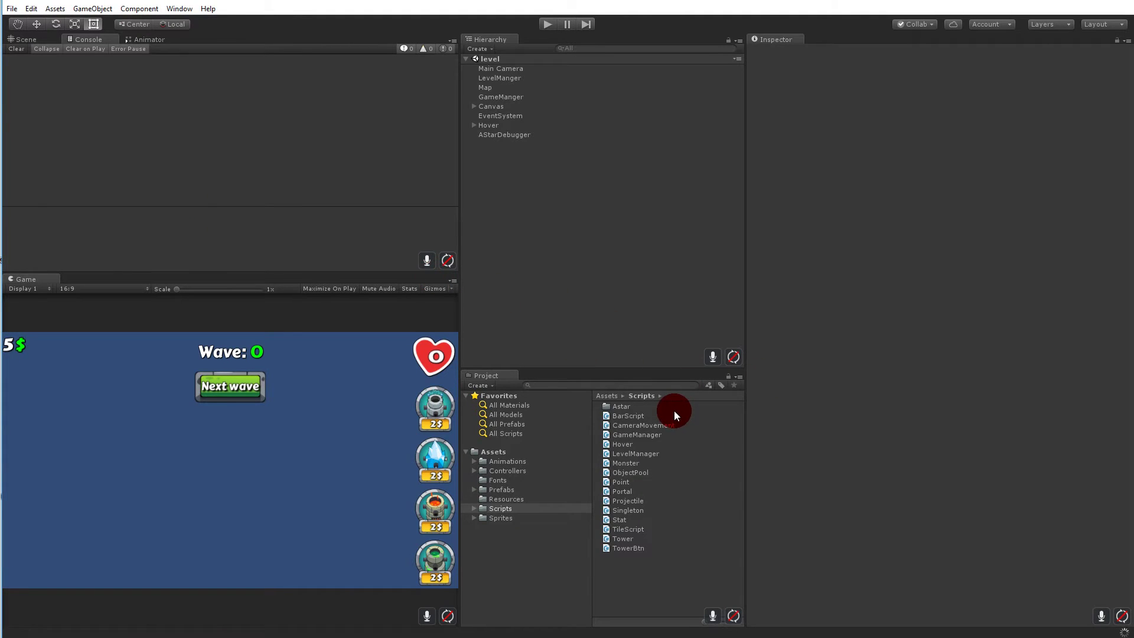
Inspect the imported BarScript and Stat scripts in the project's Scripts folder.
left_click(503, 509)
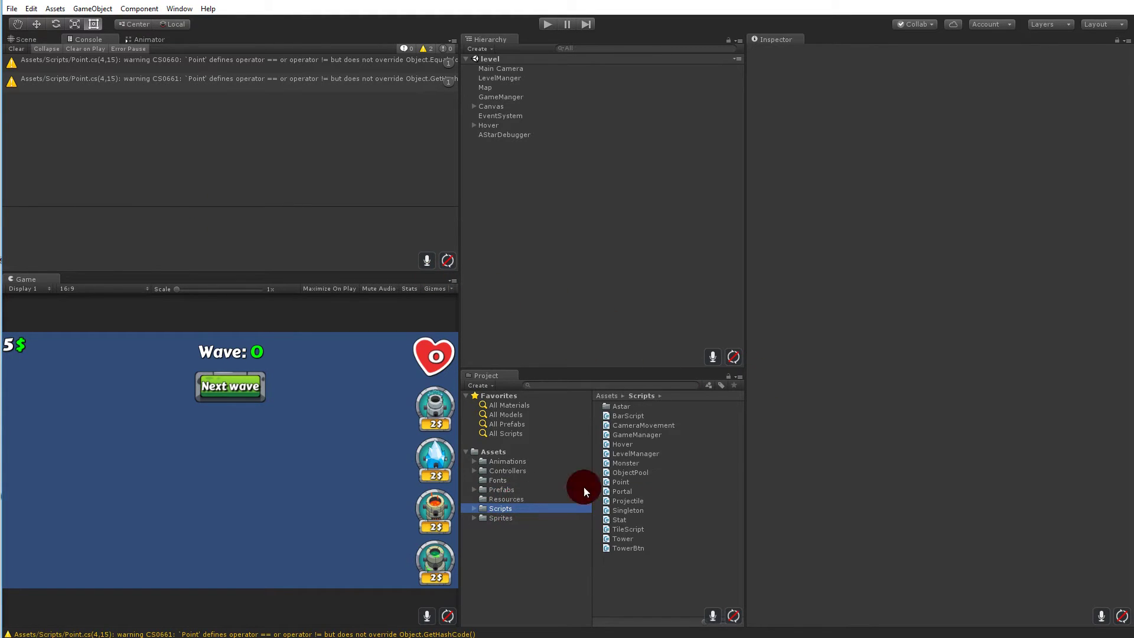
left_click(629, 417)
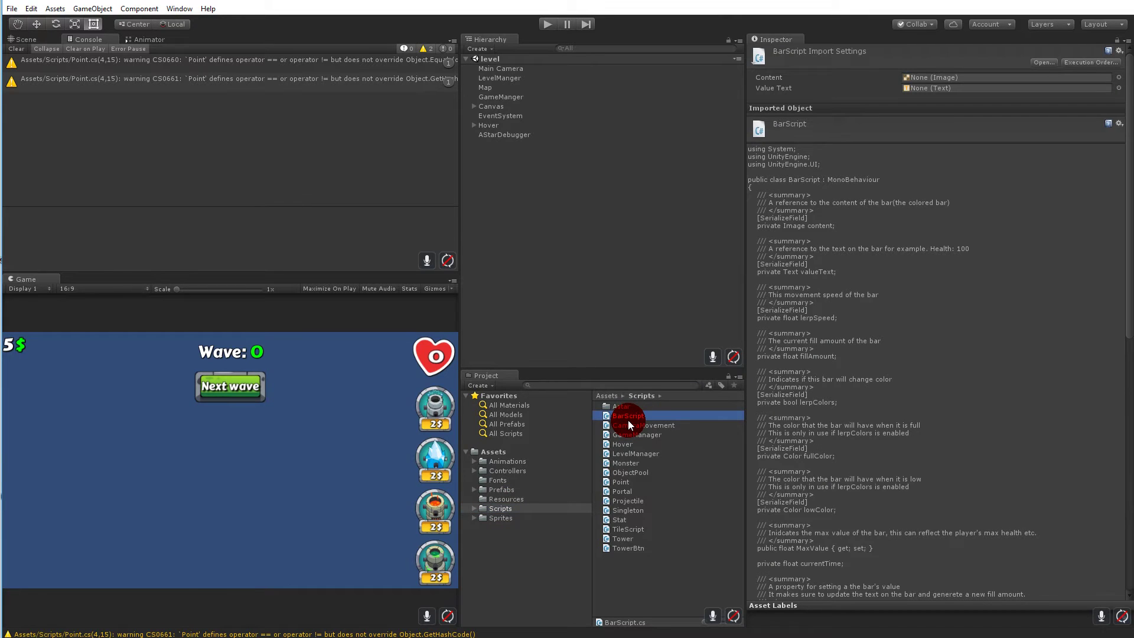
left_click(626, 520)
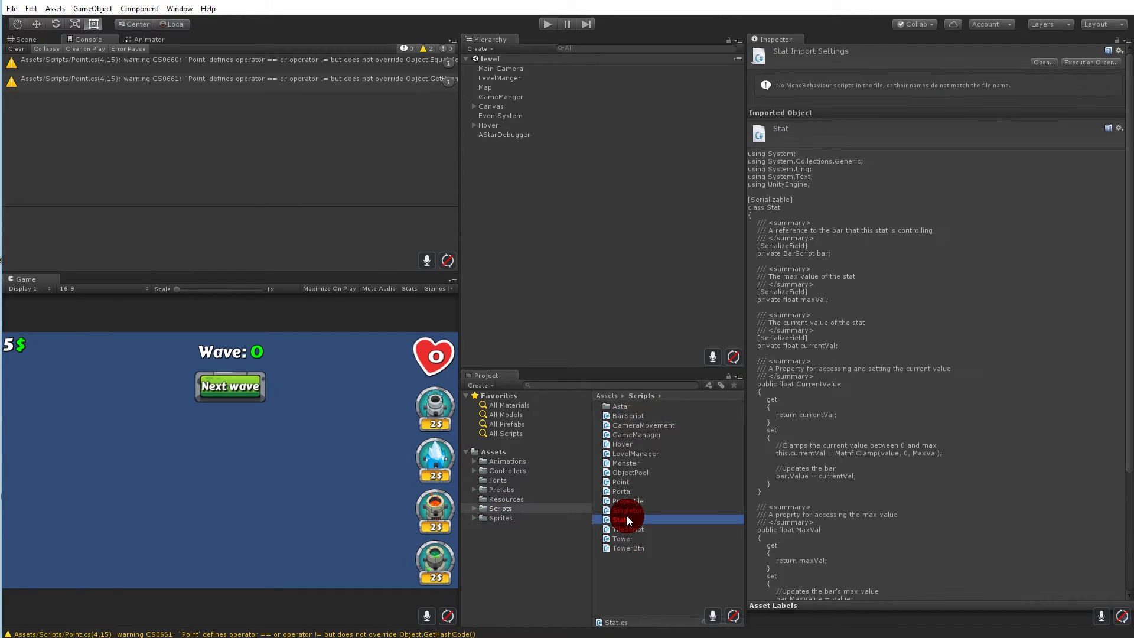
Examine the imported Bar and Canvas prefabs and their child objects in the Prefabs folder.
left_click(500, 490)
left_click(633, 463)
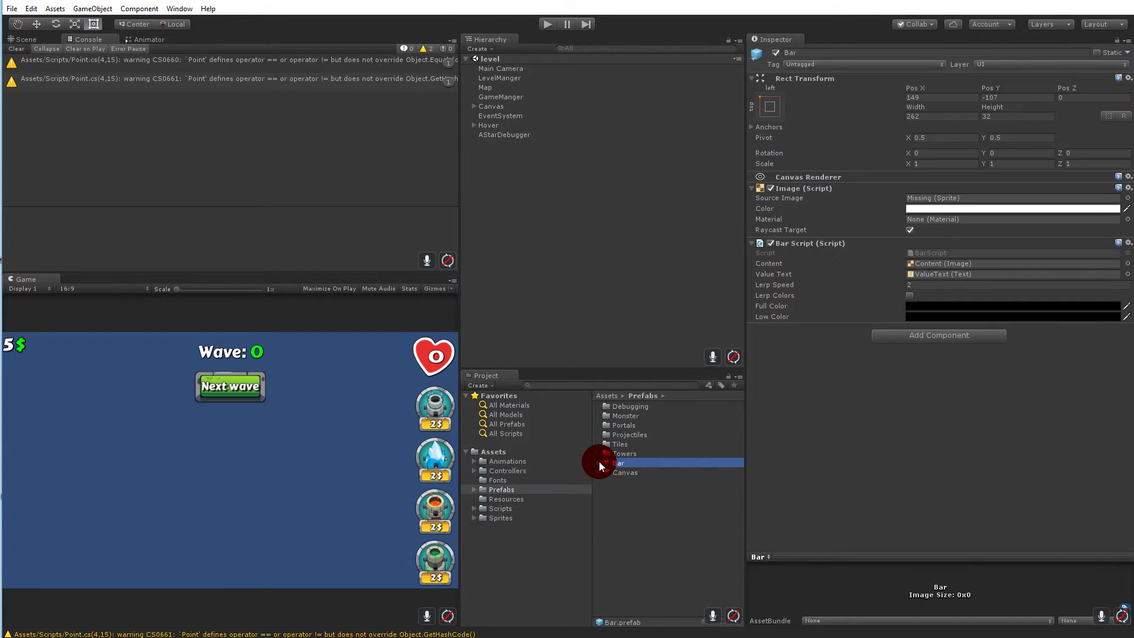
left_click(599, 462)
left_click(612, 474)
left_click(598, 472)
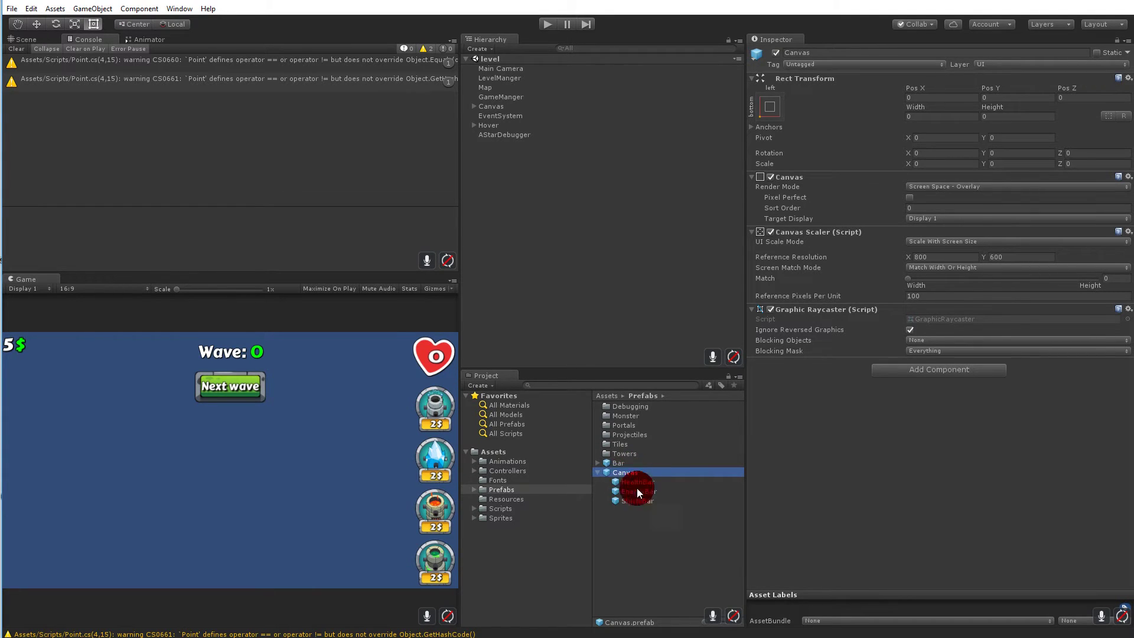
left_click(600, 474)
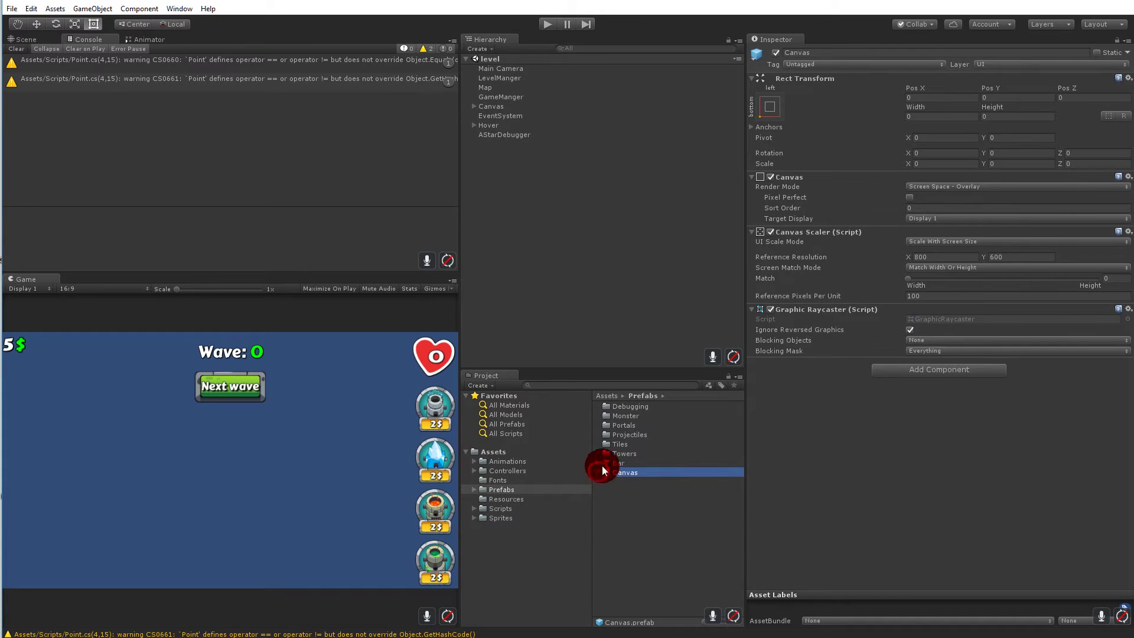
left_click(603, 463)
left_click_drag(598, 468, 639, 470)
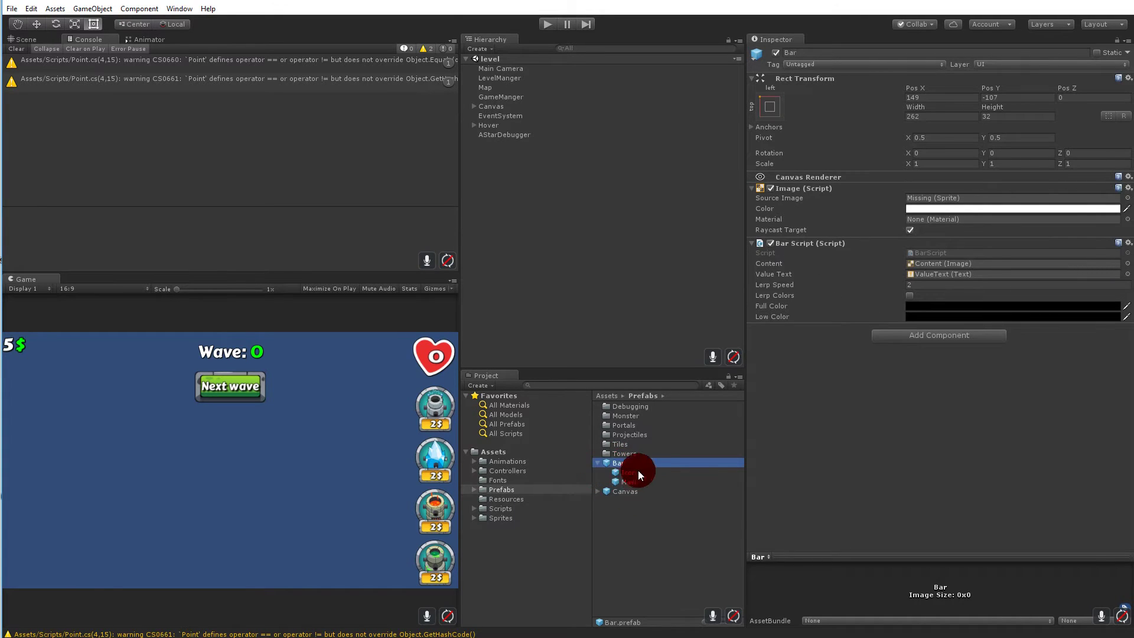
left_click(598, 463)
Show the Scene view and delete the imported Canvas prefab from the Prefabs folder.
left_click(15, 49)
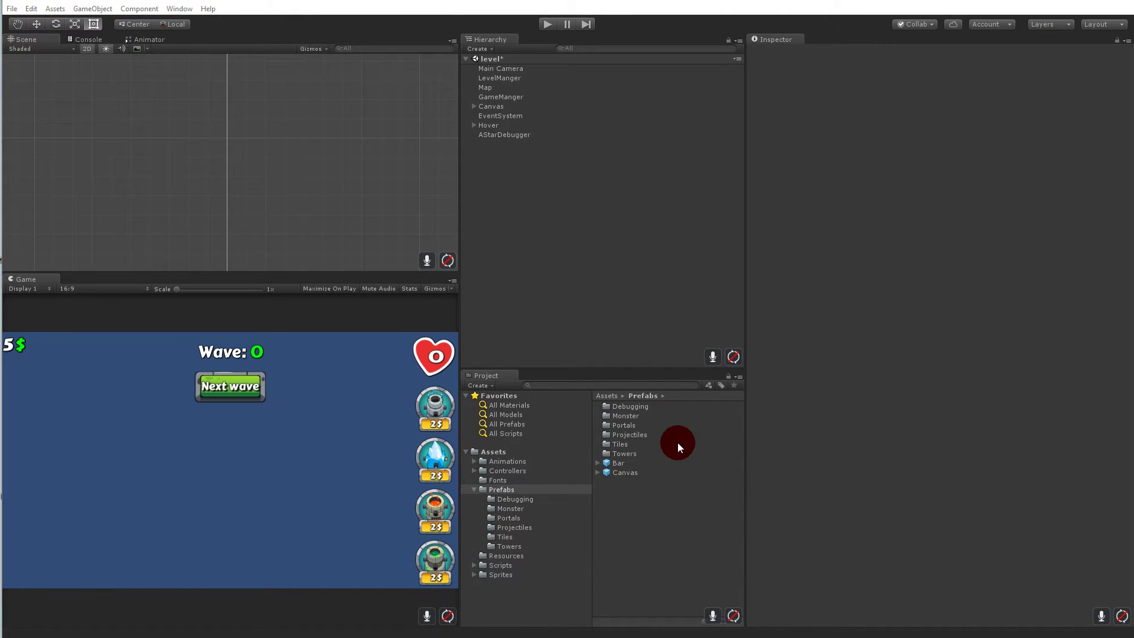
left_click(621, 472)
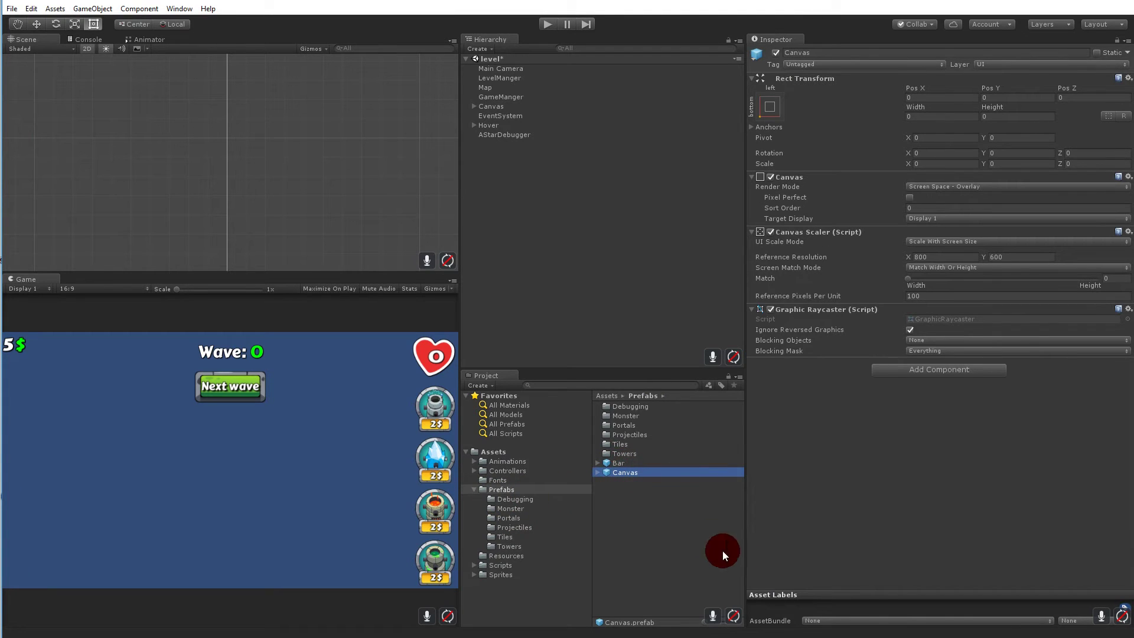
key("Delete")
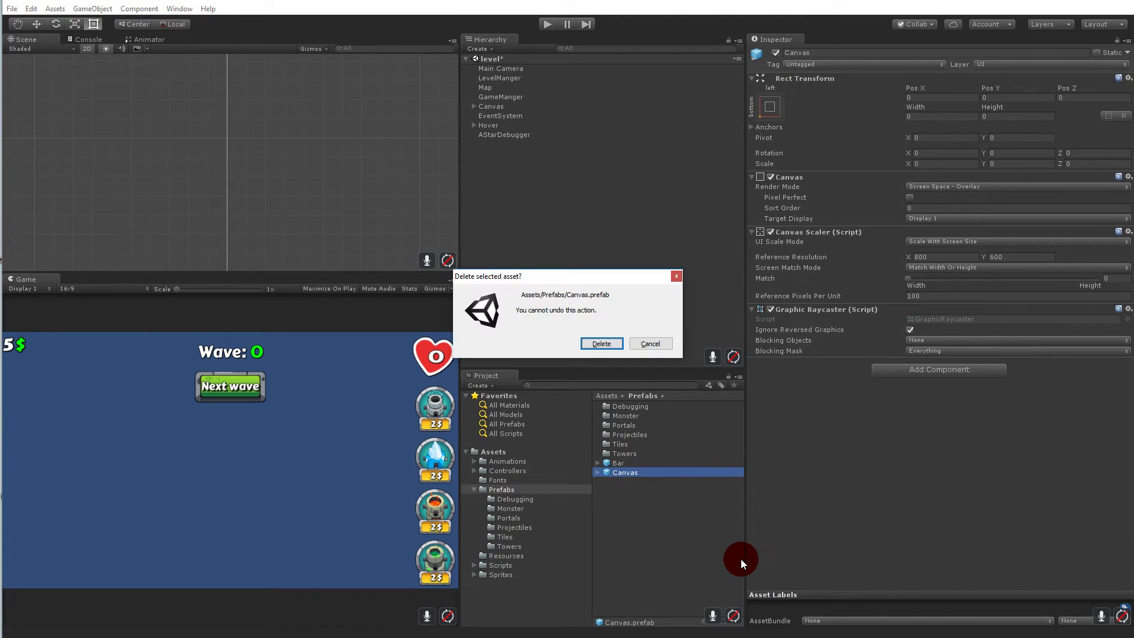
left_click(587, 344)
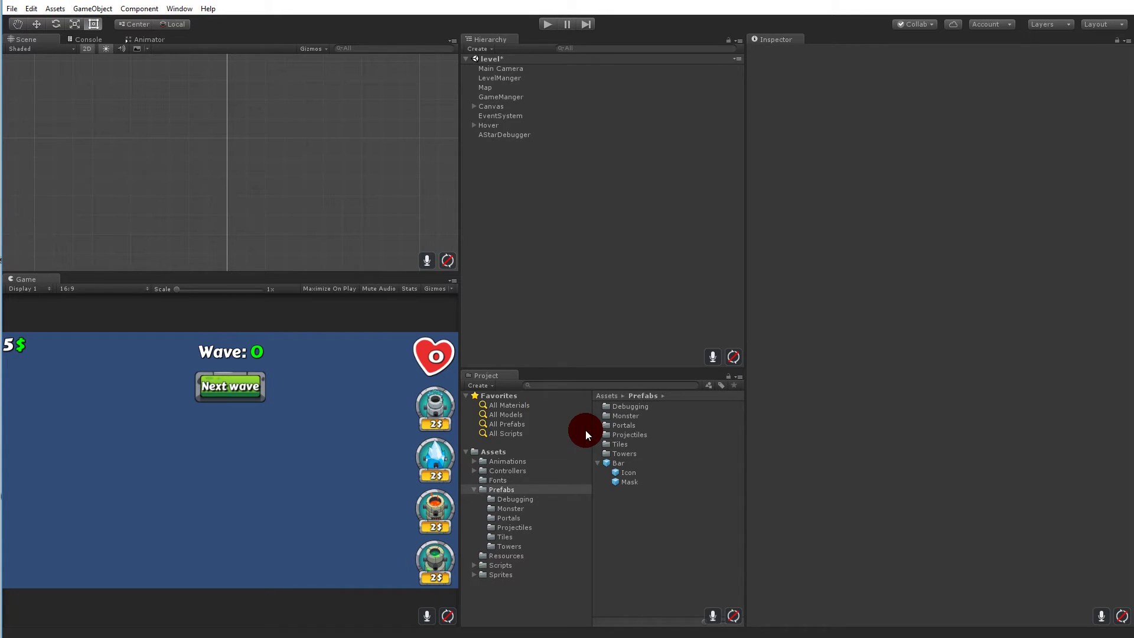
Place the RedMonster prefab from the Prefabs/Monster folder into the level scene's hierarchy.
left_click(511, 492)
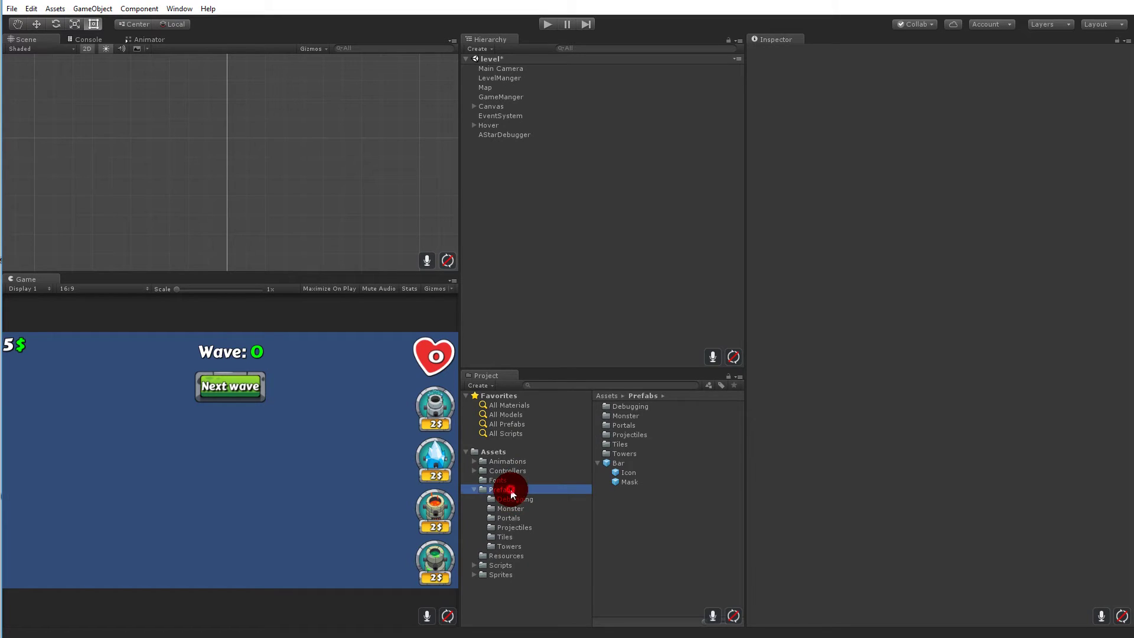
left_click(510, 518)
left_click(514, 509)
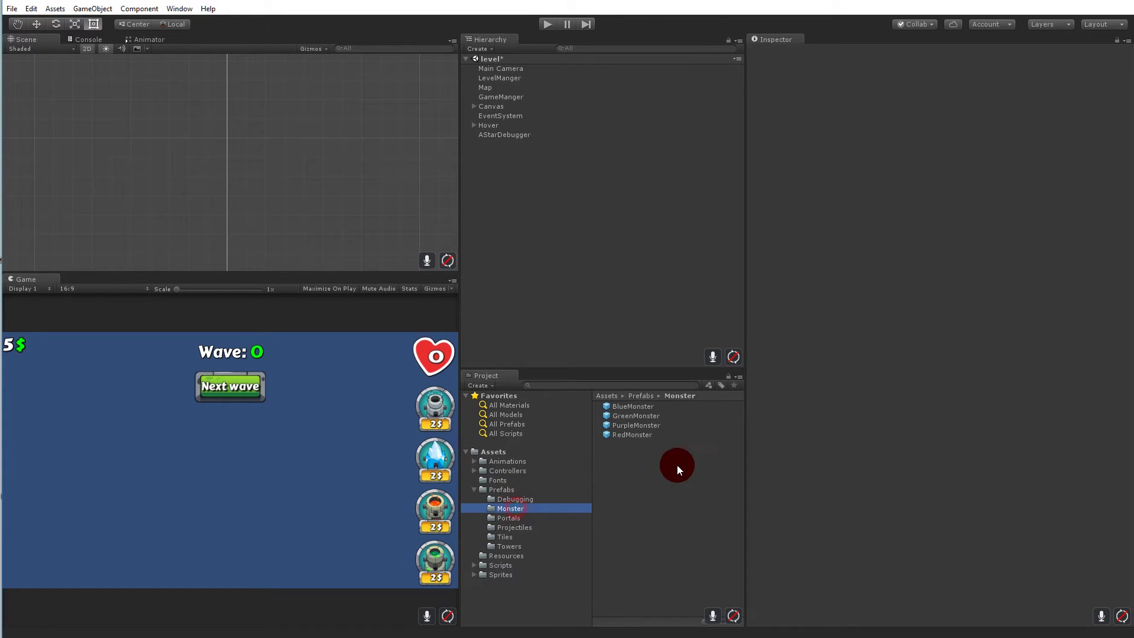
left_click_drag(629, 436, 619, 312)
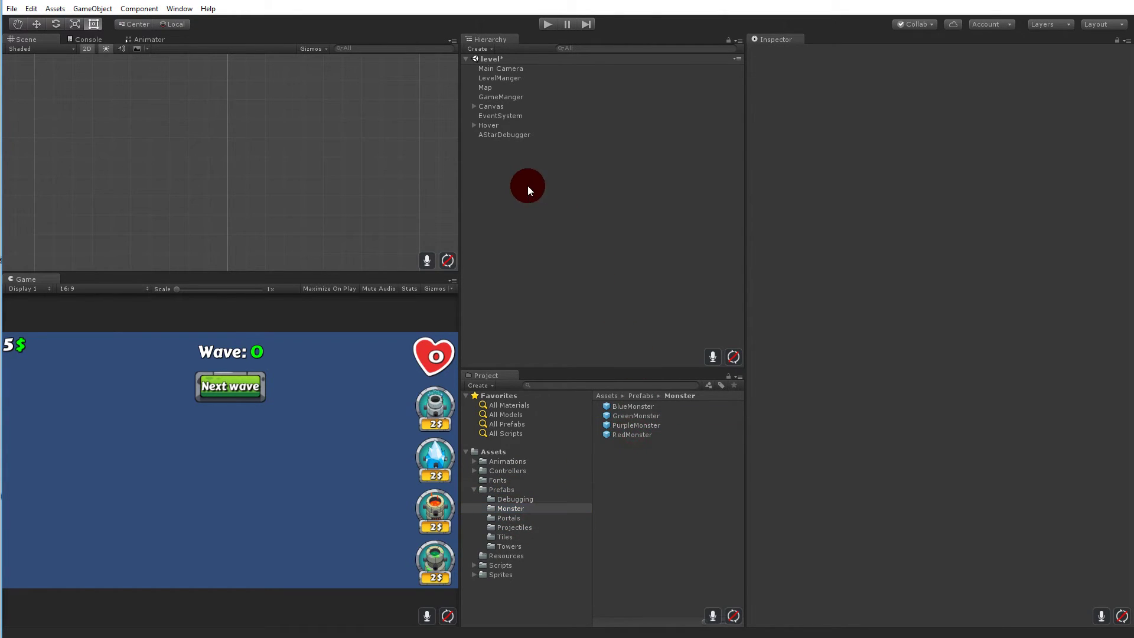
left_click_drag(528, 187, 555, 254)
scroll(310, 221, "down", 5)
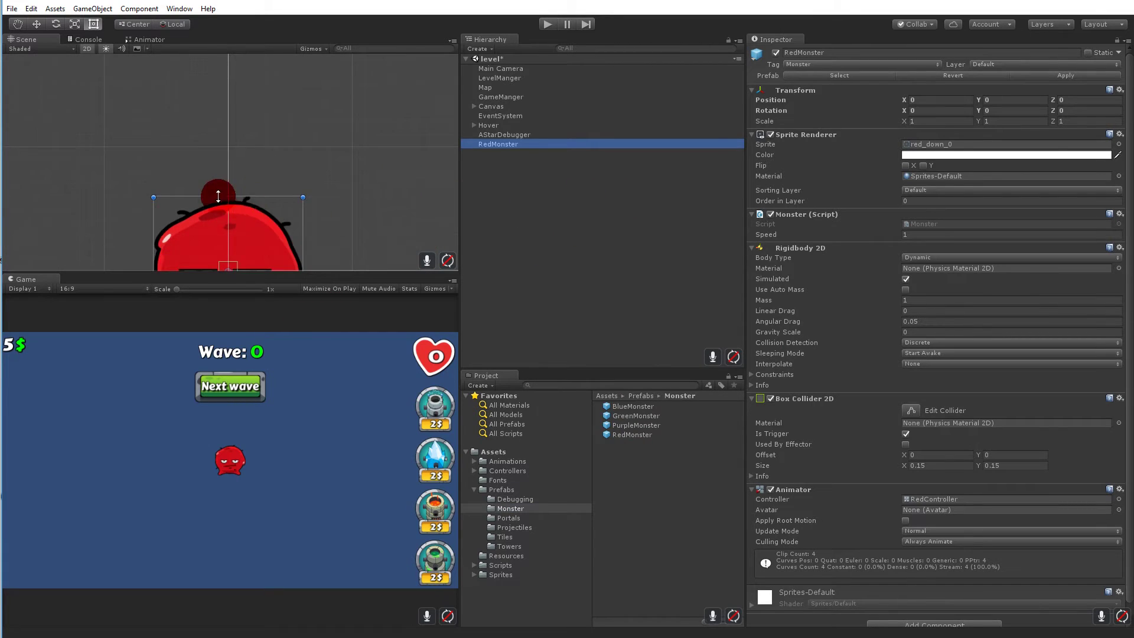
scroll(230, 166, "down", 1)
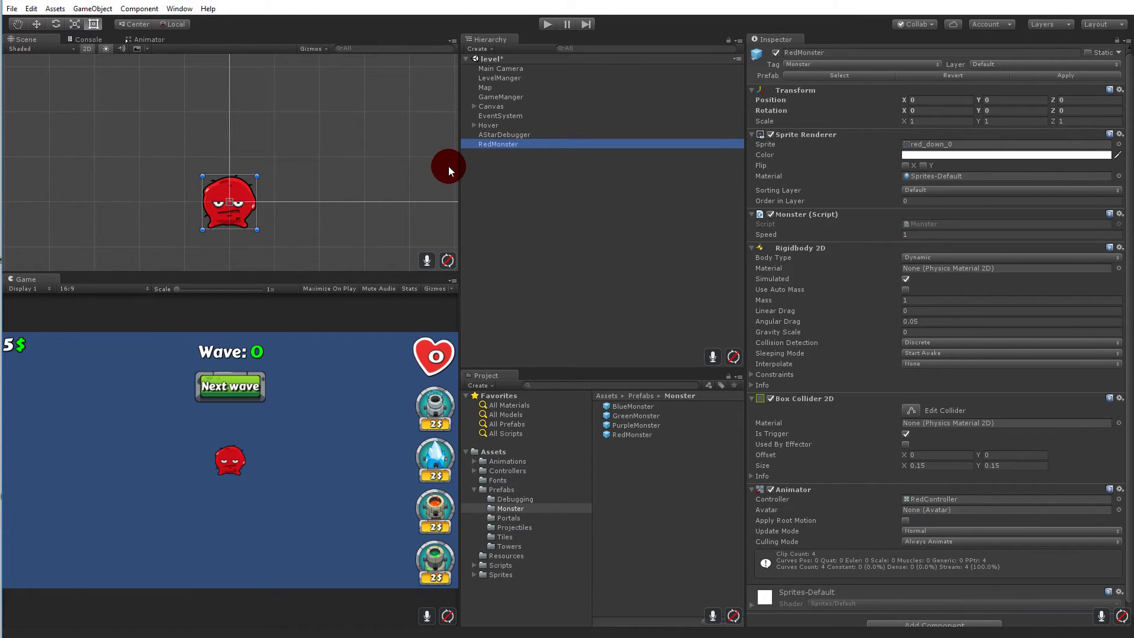
Add a UI Canvas as a child of RedMonster and name it HealthbarCanvas.
right_click(483, 146)
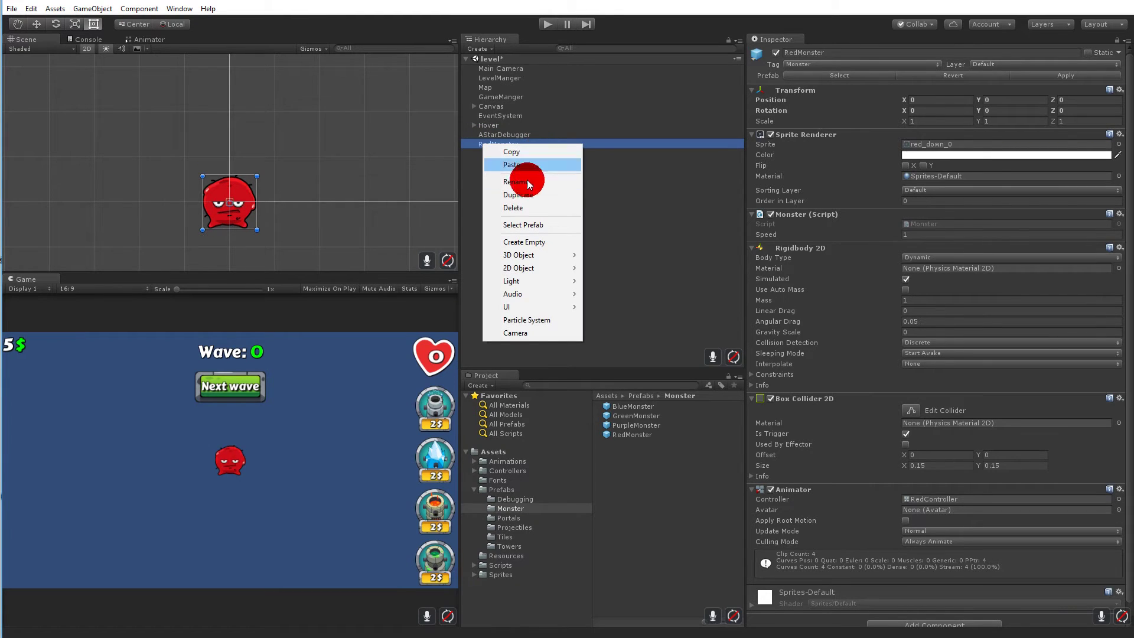
mouse_move(520, 310)
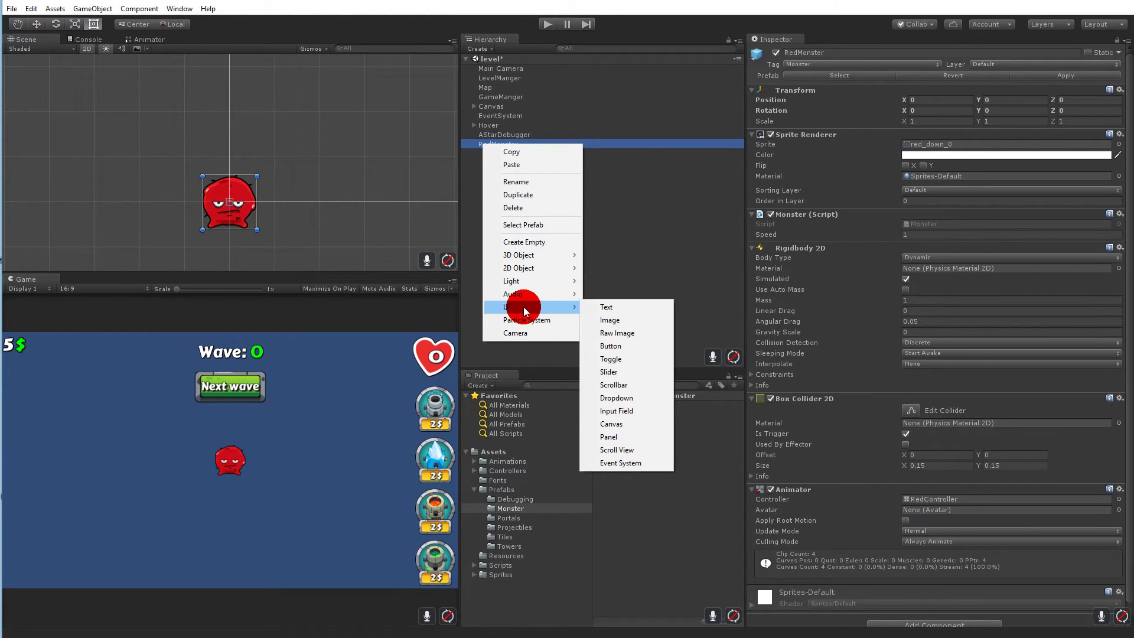
left_click(644, 424)
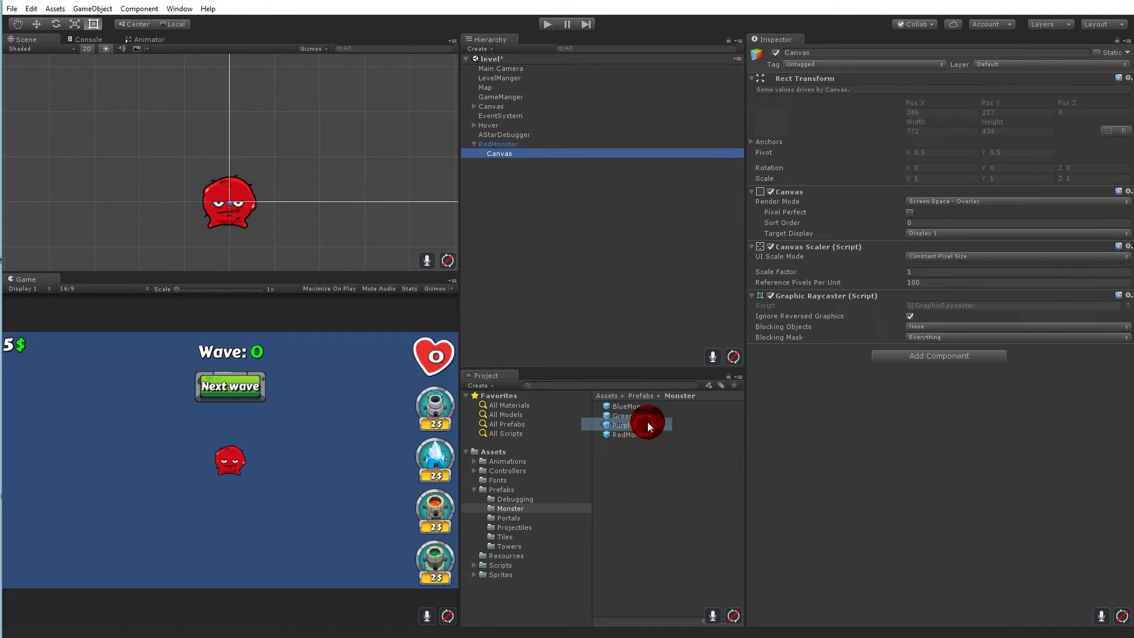
left_click(507, 153)
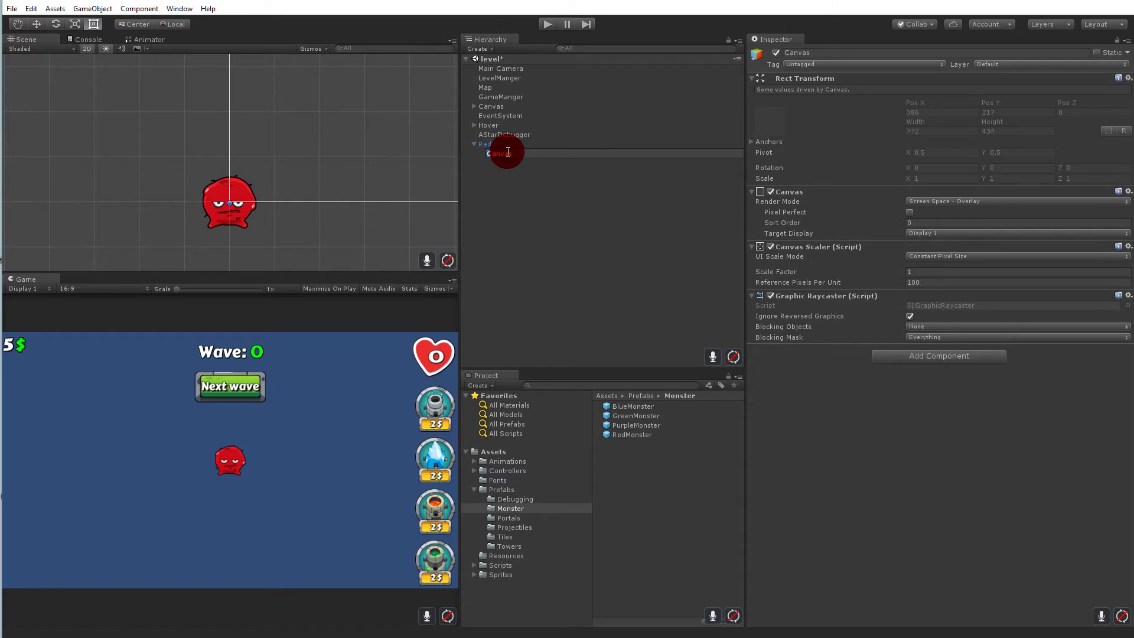
type("HealbarCanvas")
key("Return")
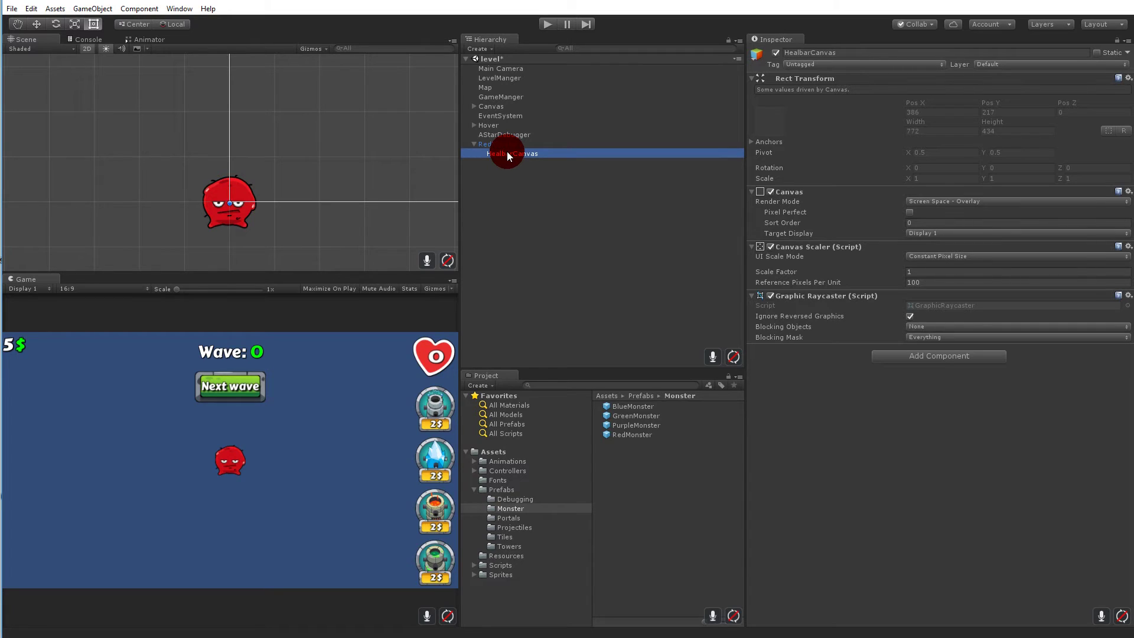
left_click(505, 145)
left_click(508, 153)
left_click(512, 155)
key("Home")
type("th")
key("Return")
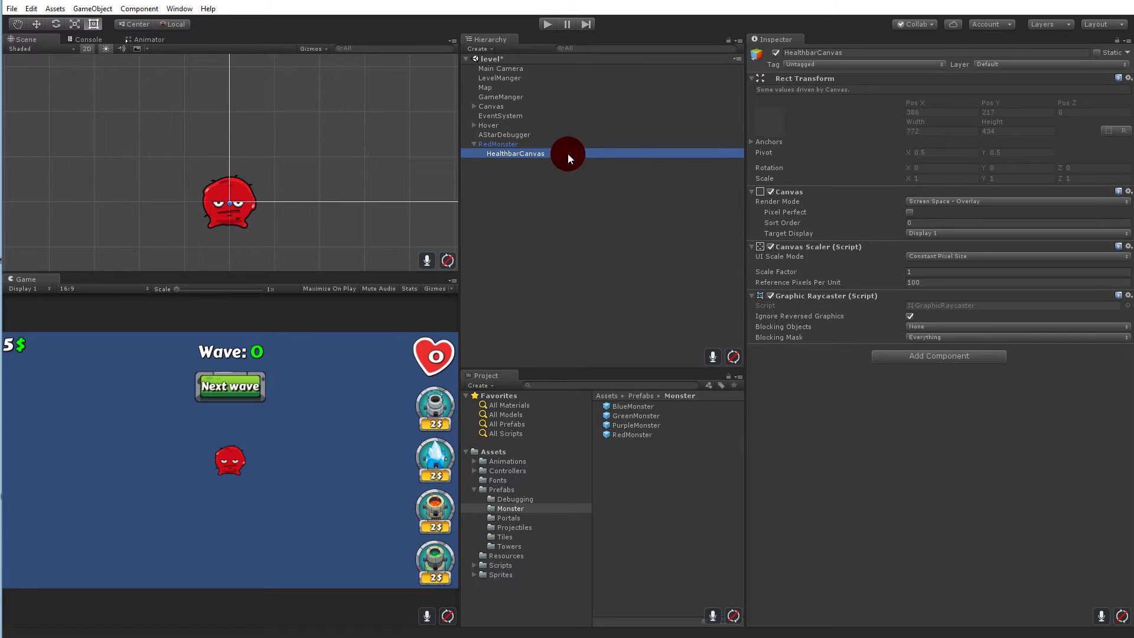
Place the Bar prefab from the Prefabs folder inside HealthbarCanvas and frame it in the Scene view.
left_click(498, 489)
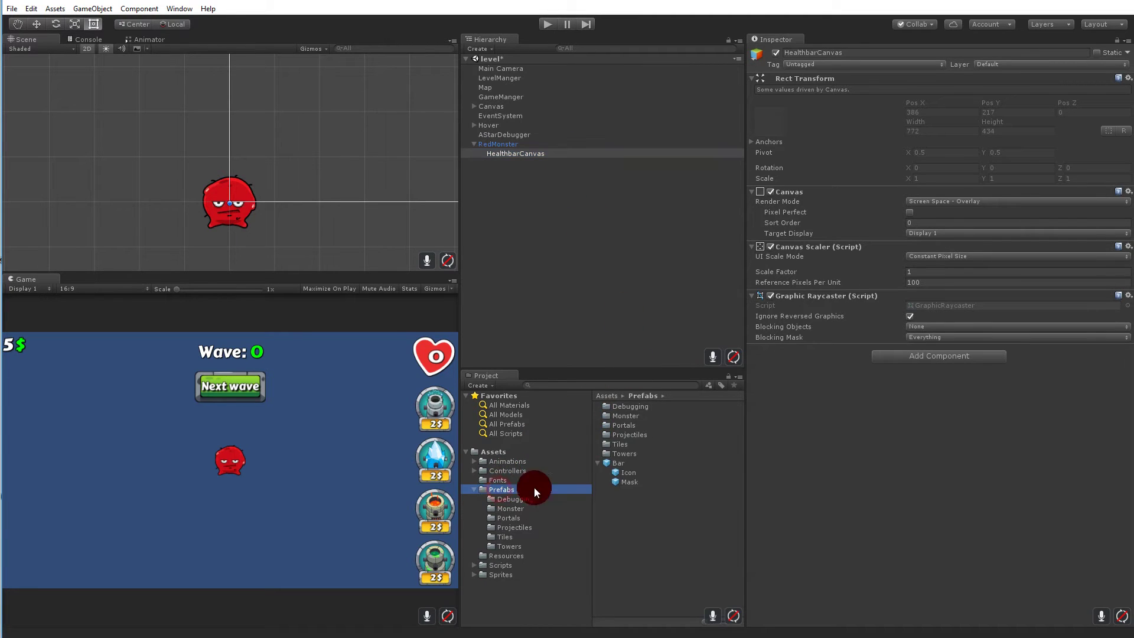
left_click(608, 462)
left_click(612, 461)
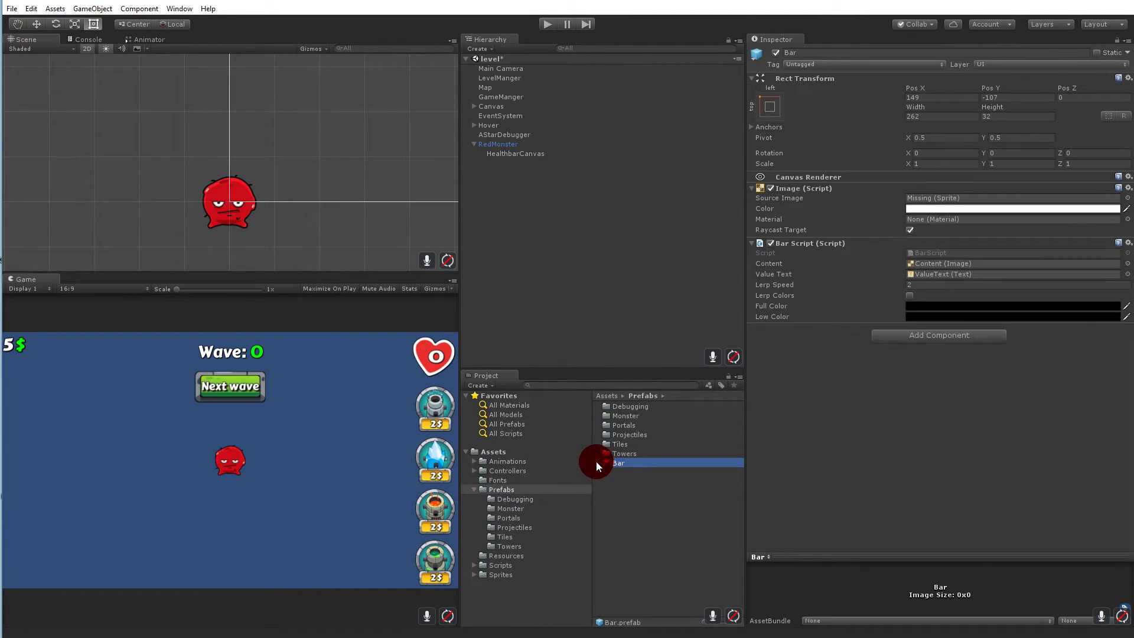
left_click_drag(623, 464, 516, 152)
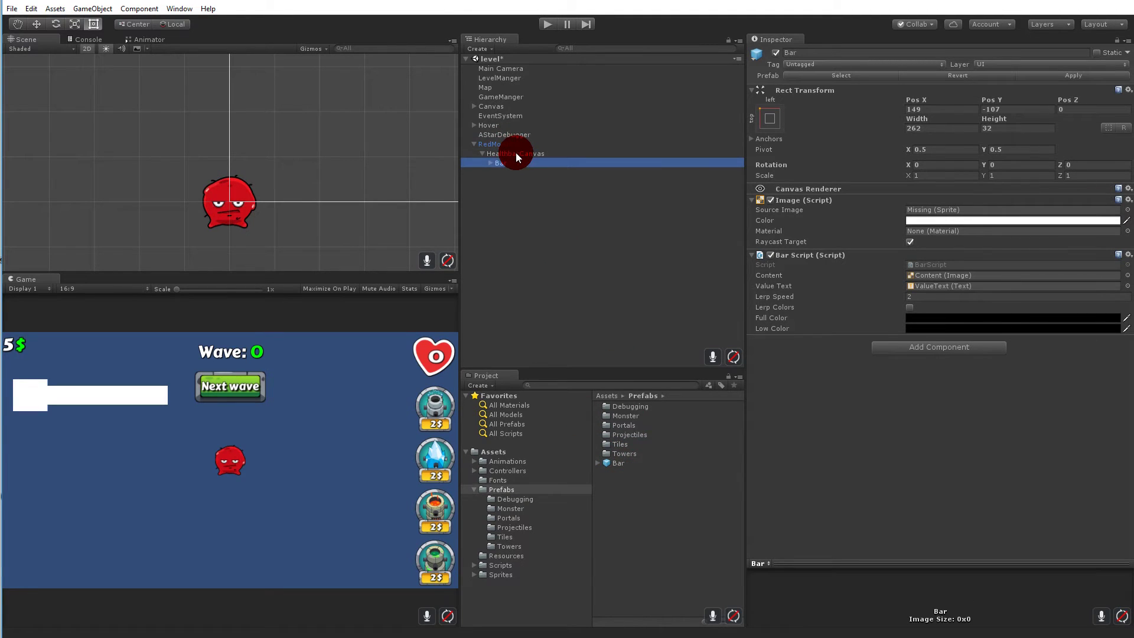
left_click(304, 251)
key("f")
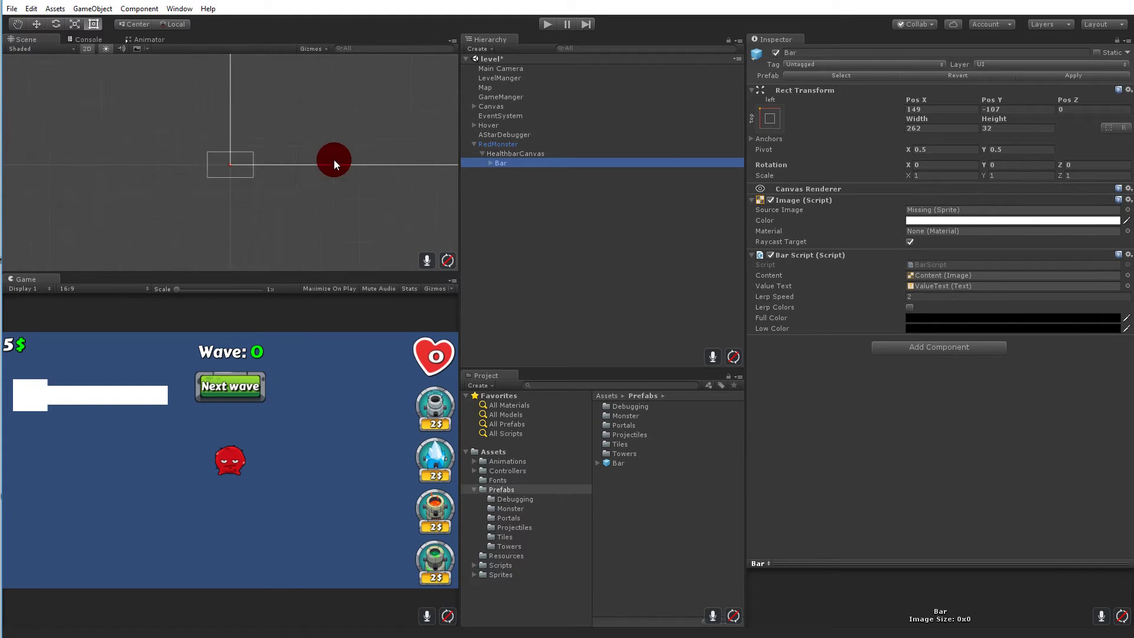
left_click(498, 155)
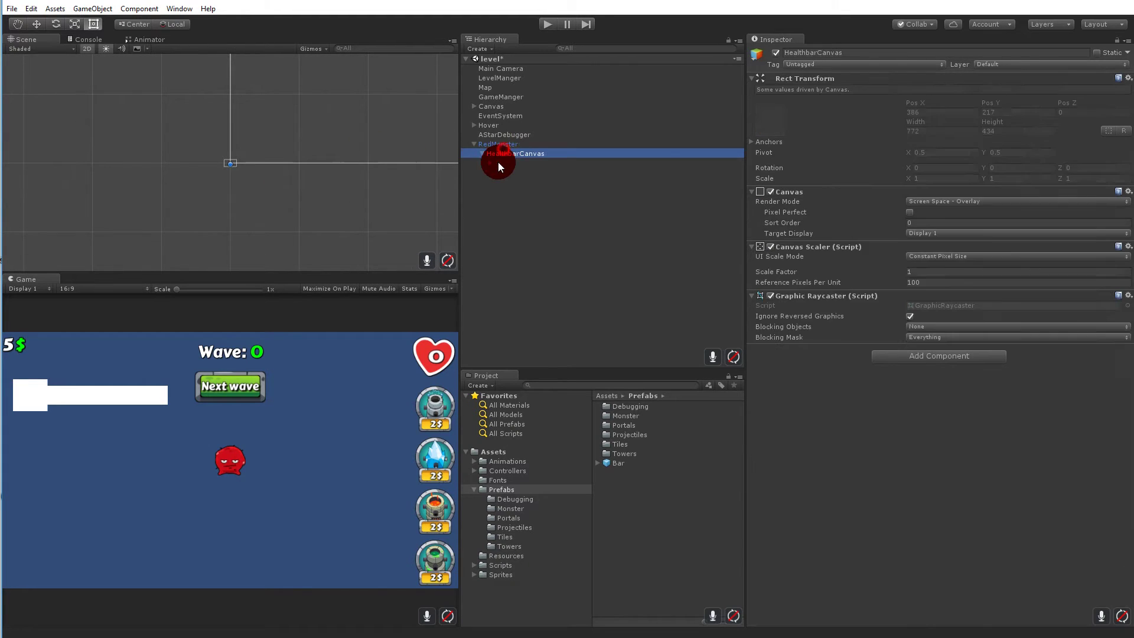
left_click(499, 163)
scroll(356, 157, "down", 5)
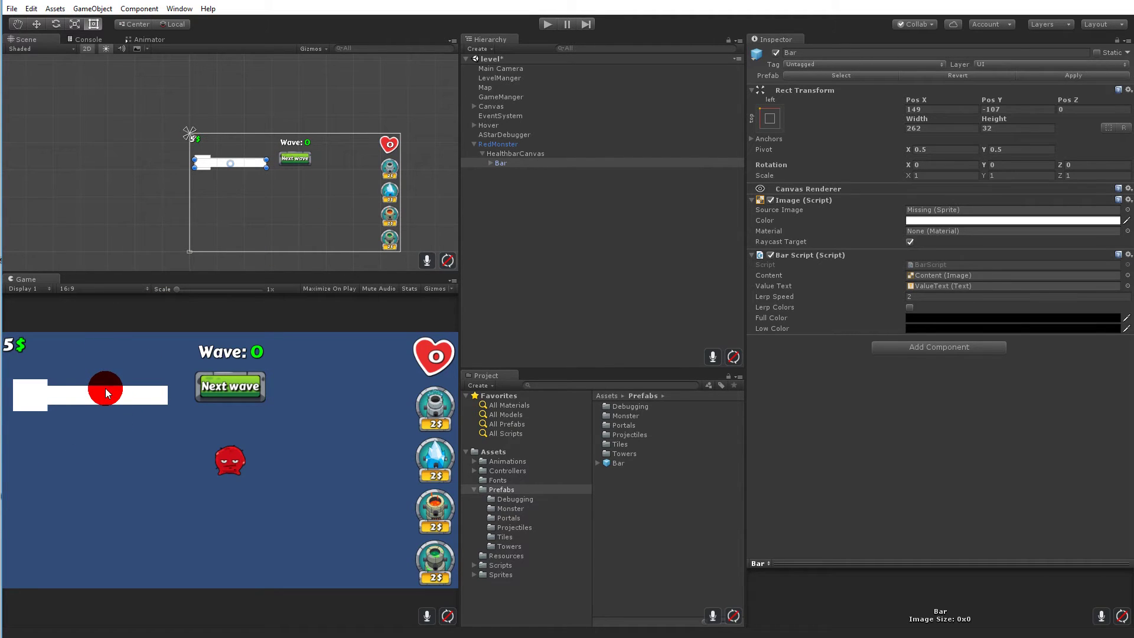
Set the render mode of HealthbarCanvas to World Space.
left_click(517, 152)
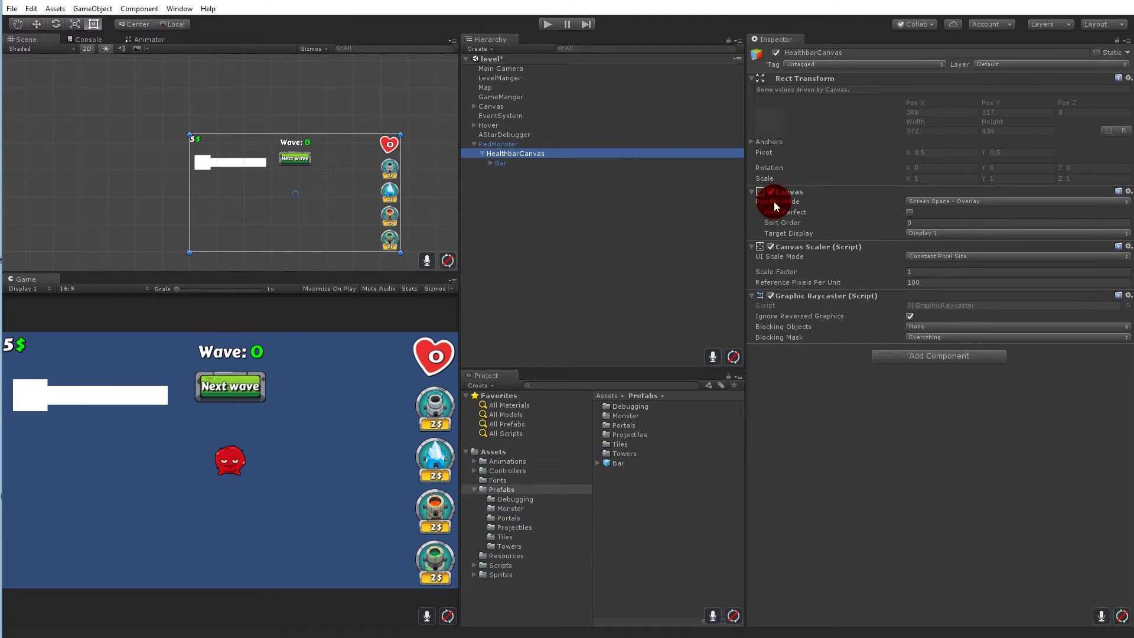
left_click(945, 200)
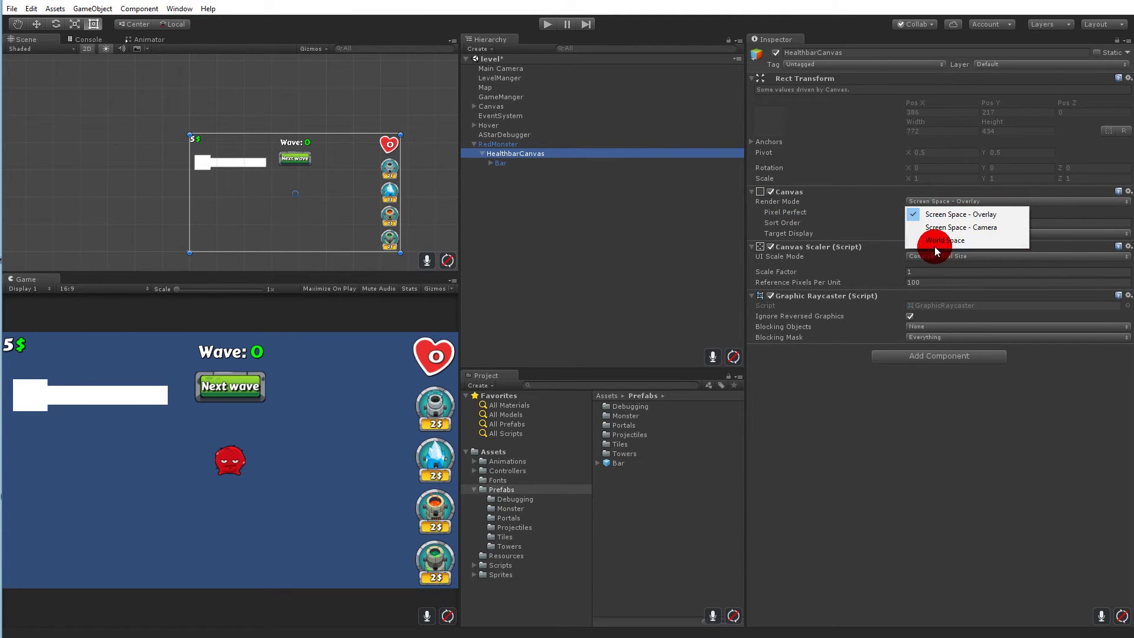
left_click(958, 240)
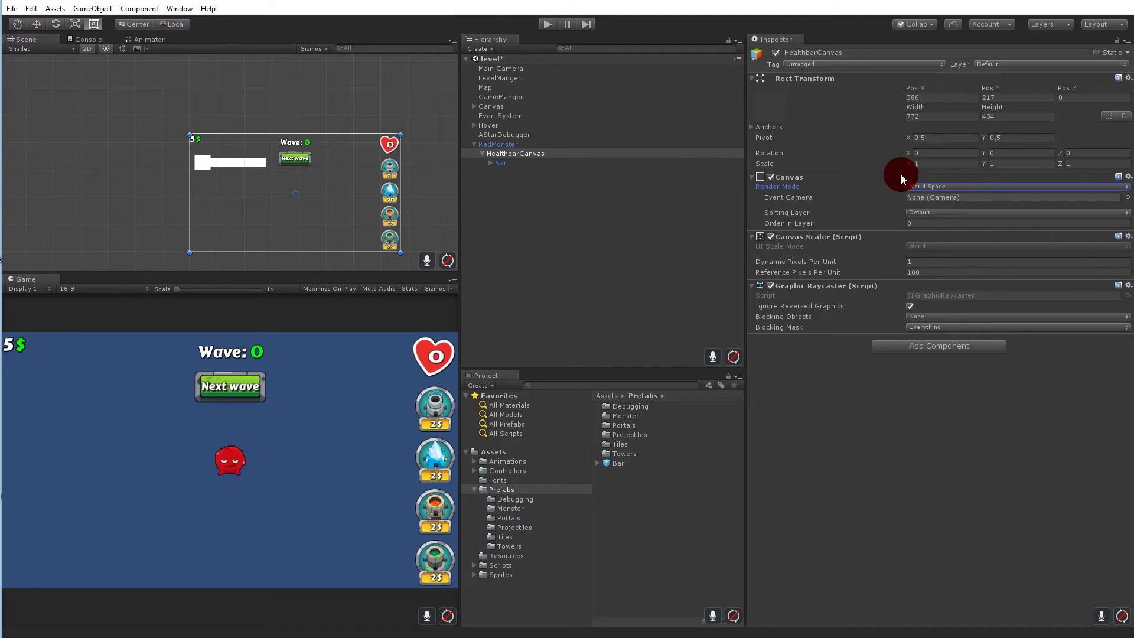
Delete the square Icon child object from the Bar under HealthbarCanvas.
scroll(232, 214, "down", 2)
scroll(293, 221, "up", 3)
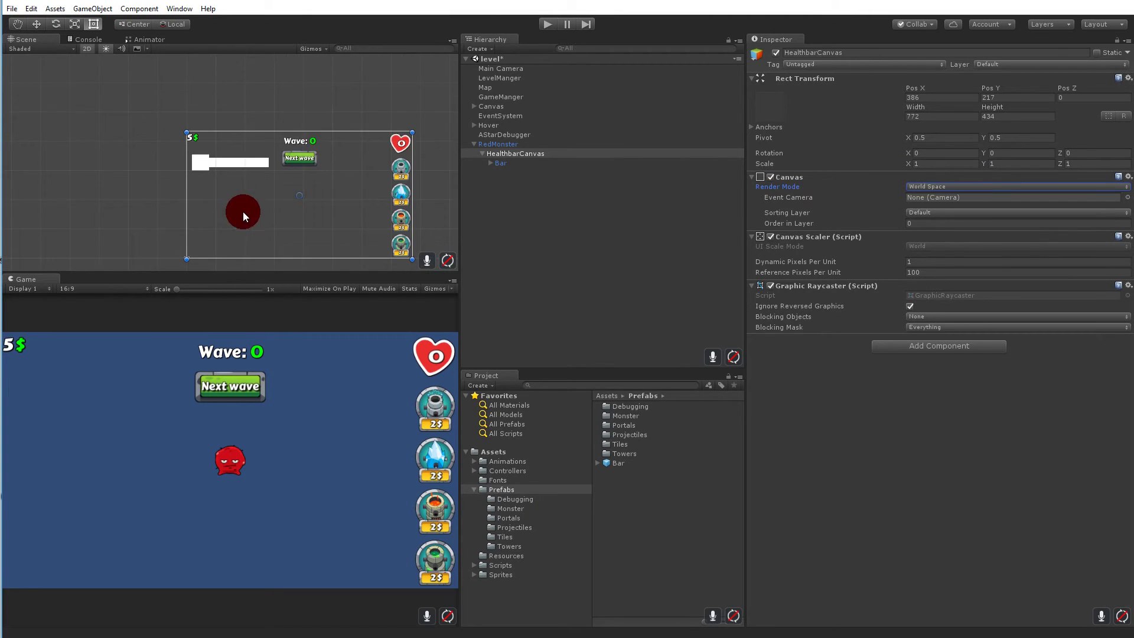
scroll(243, 211, "down", 3)
double_click(502, 153)
scroll(211, 129, "up", 5)
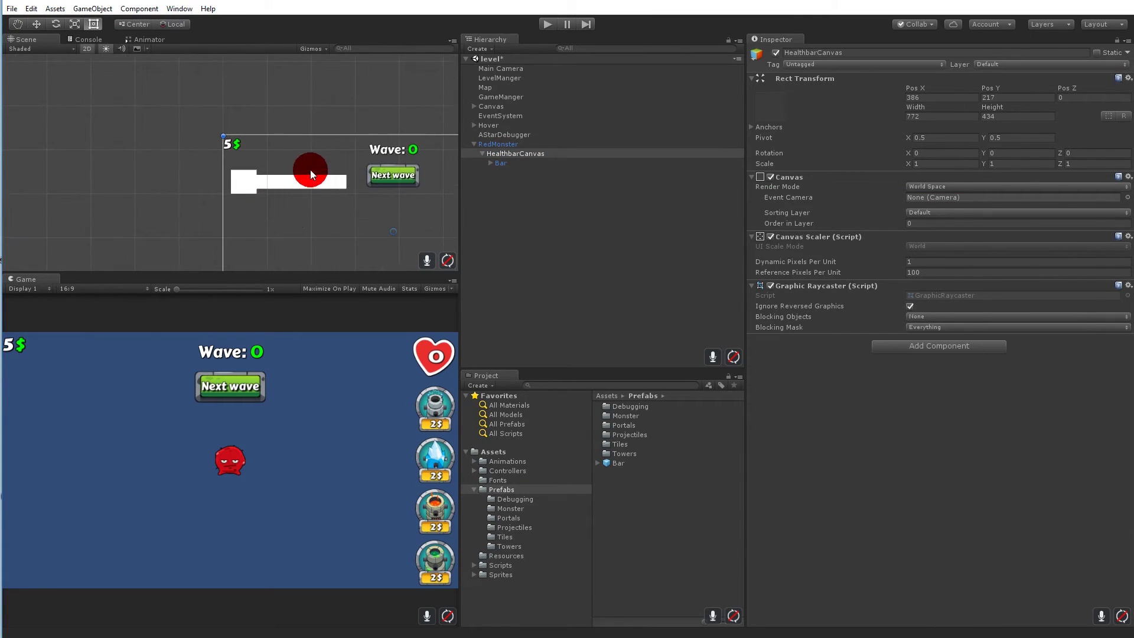
left_click(483, 154)
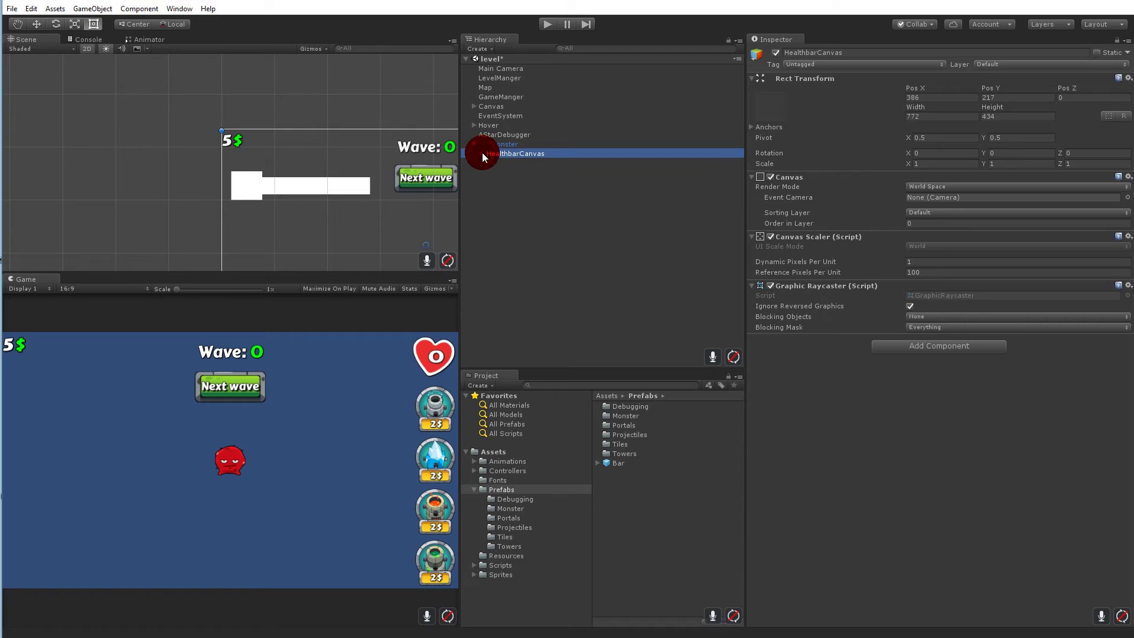
left_click(480, 155)
left_click(495, 163)
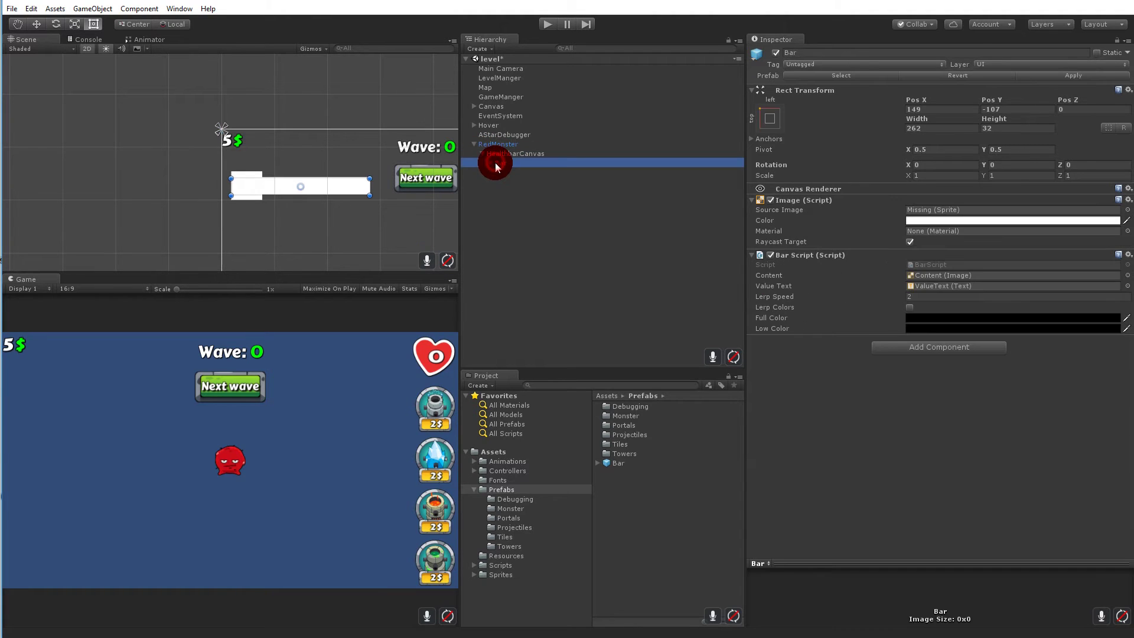
left_click(243, 177)
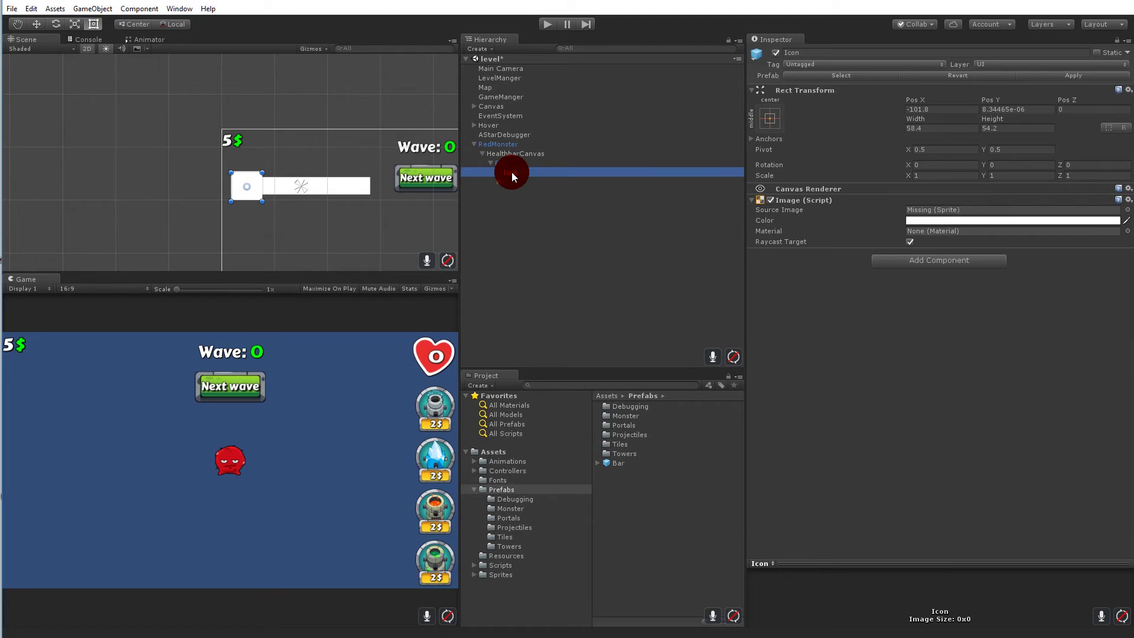
key("Delete")
left_click(598, 339)
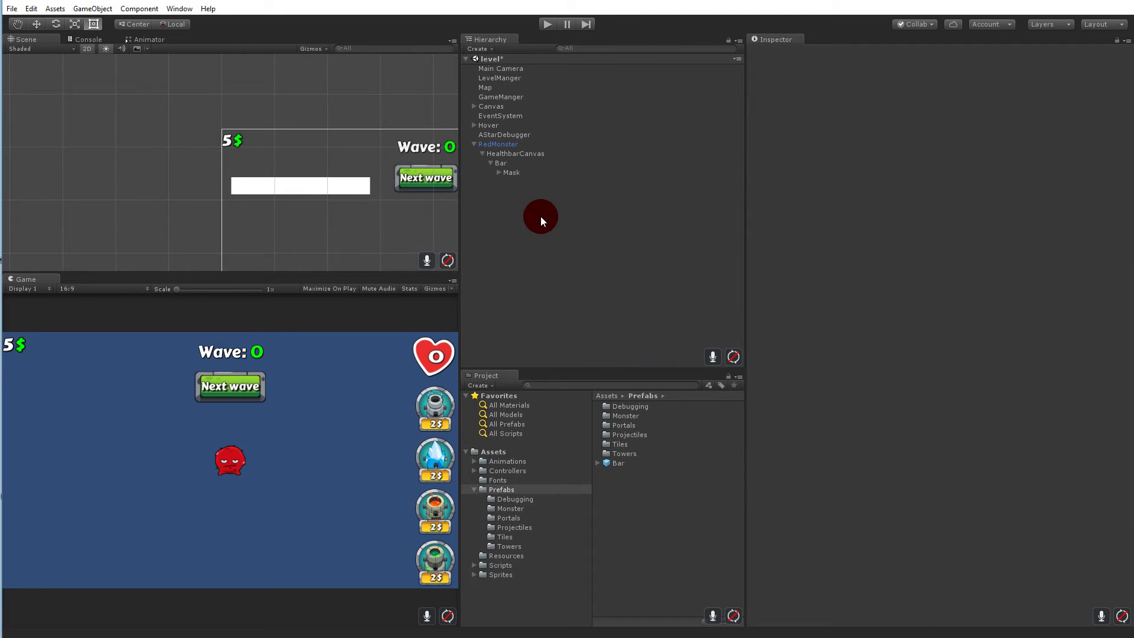
Expand the Bar's Mask object to show its children, and disable the Image component on Bar.
left_click(508, 163)
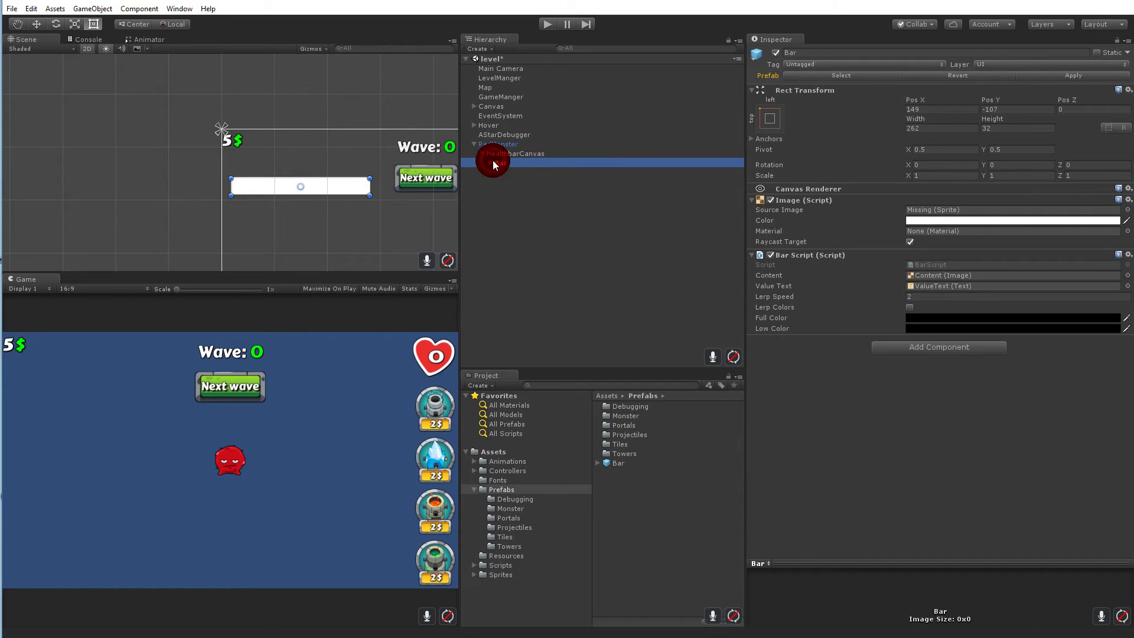
left_click(506, 173)
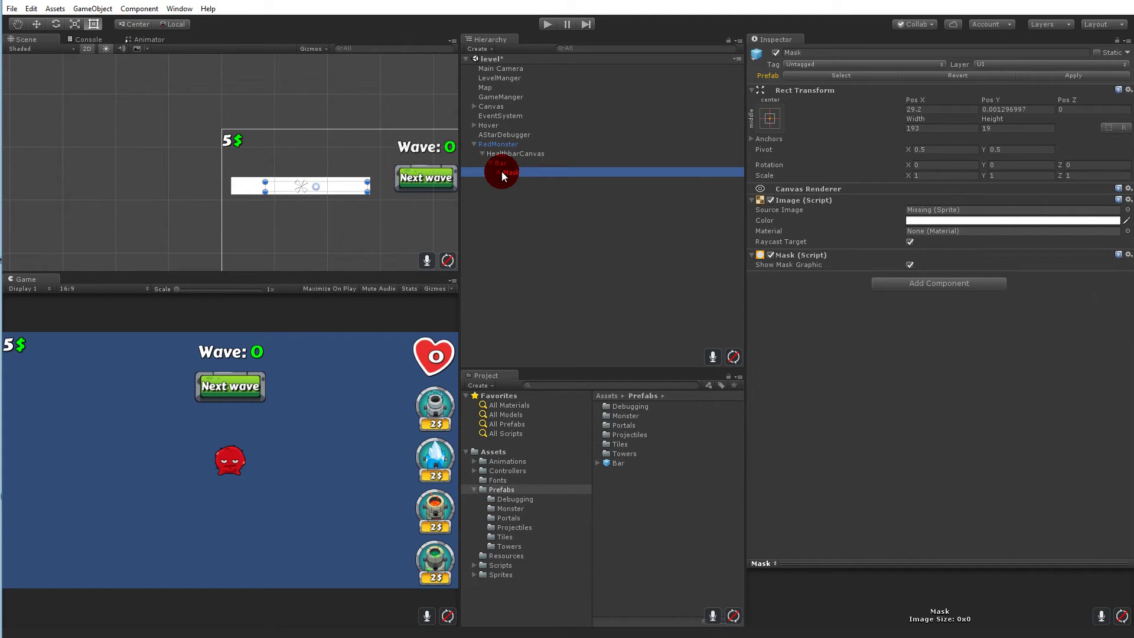
left_click(498, 173)
left_click(502, 165)
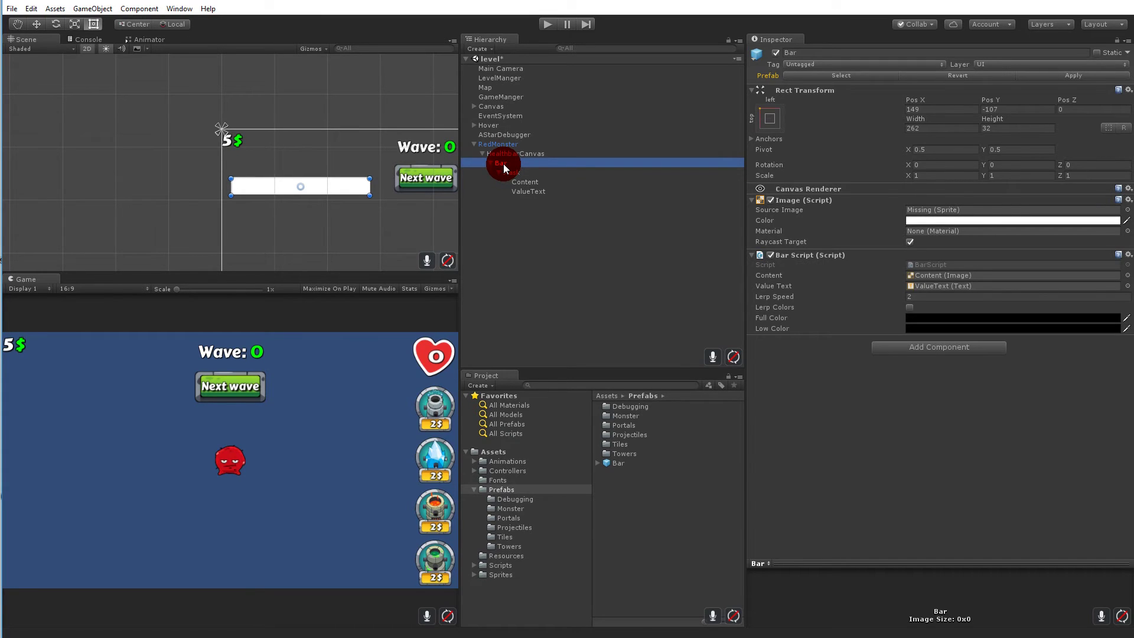
left_click(771, 201)
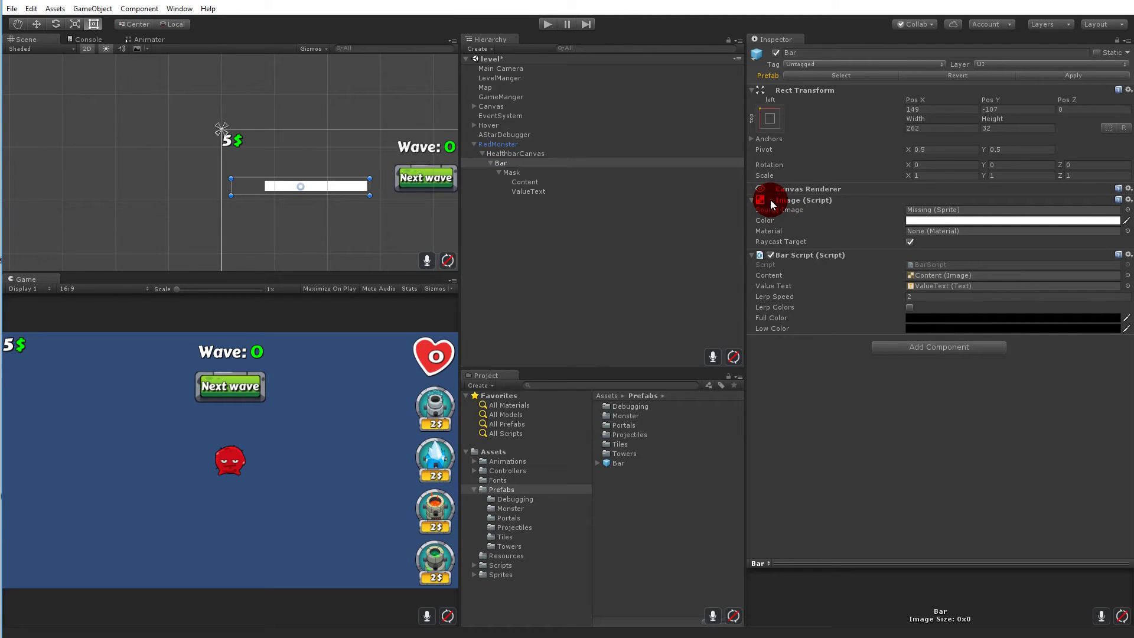
left_click(771, 202)
left_click(771, 203)
left_click(770, 203)
left_click(771, 202)
left_click(771, 203)
left_click(771, 203)
left_click(771, 202)
left_click(770, 203)
left_click(771, 203)
left_click(771, 202)
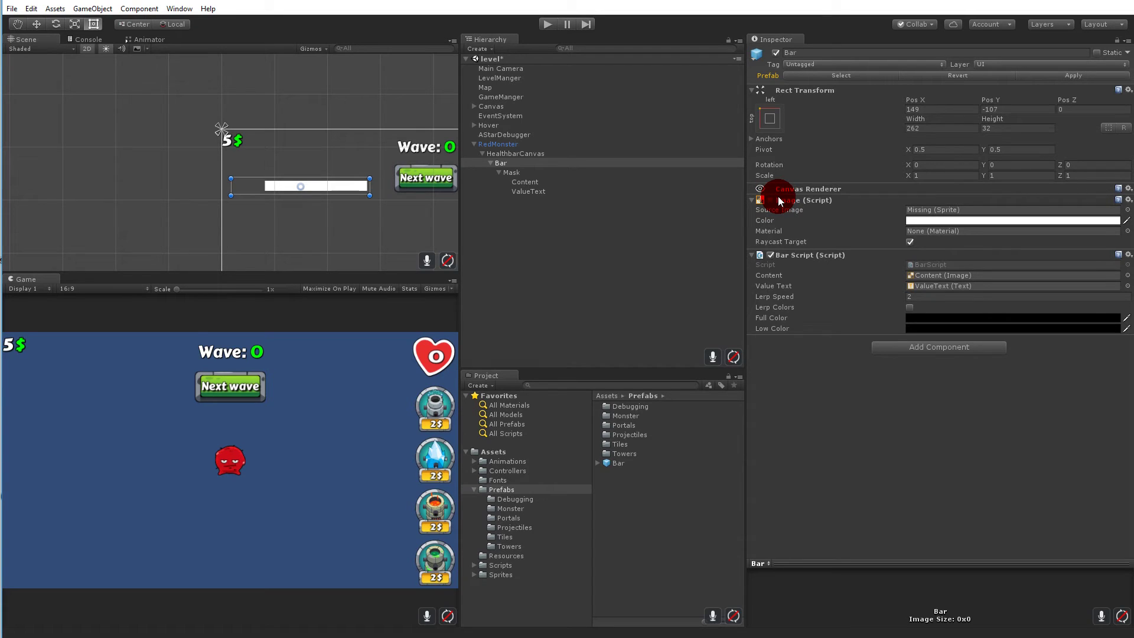
Search the sprites for "health" and assign Healthbar_1 as the source image of the Mask object.
left_click(517, 172)
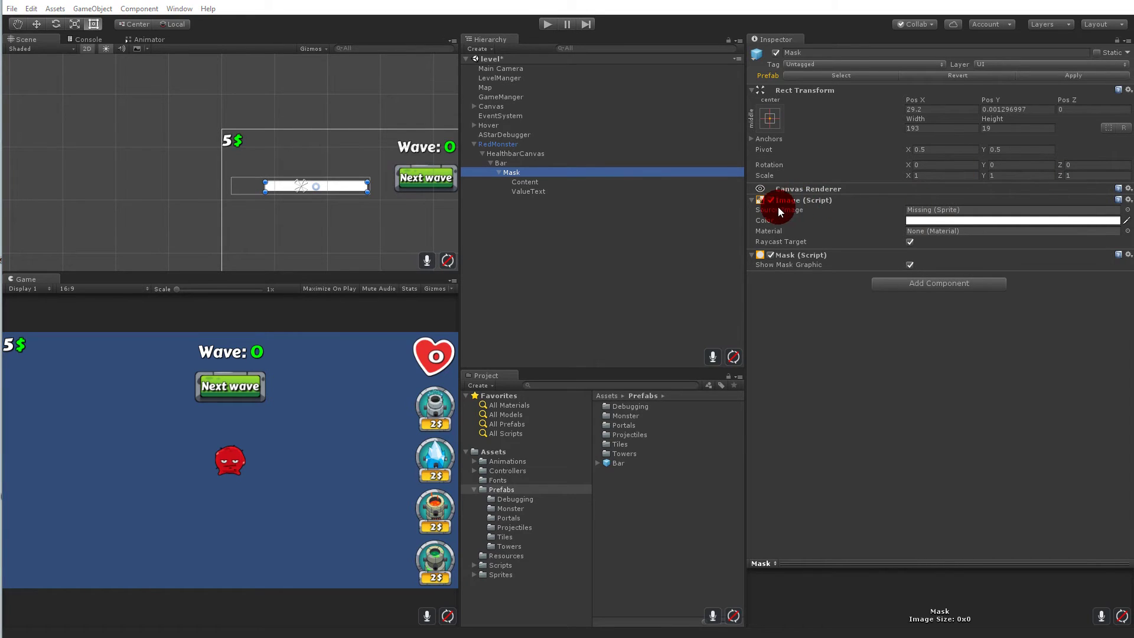
left_click(1128, 210)
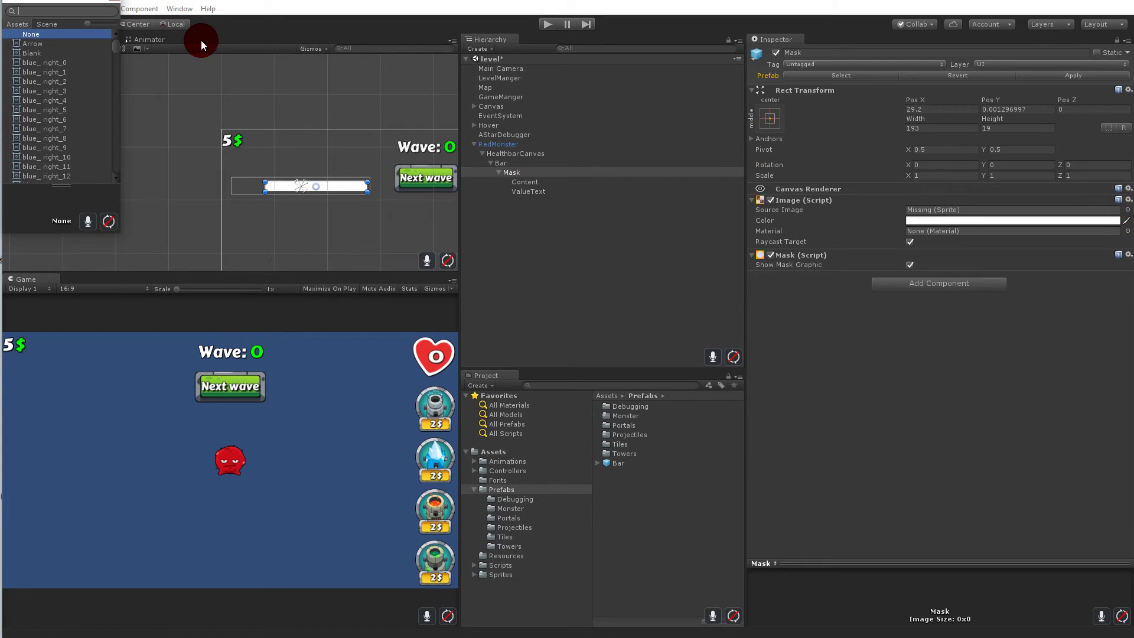
type("health")
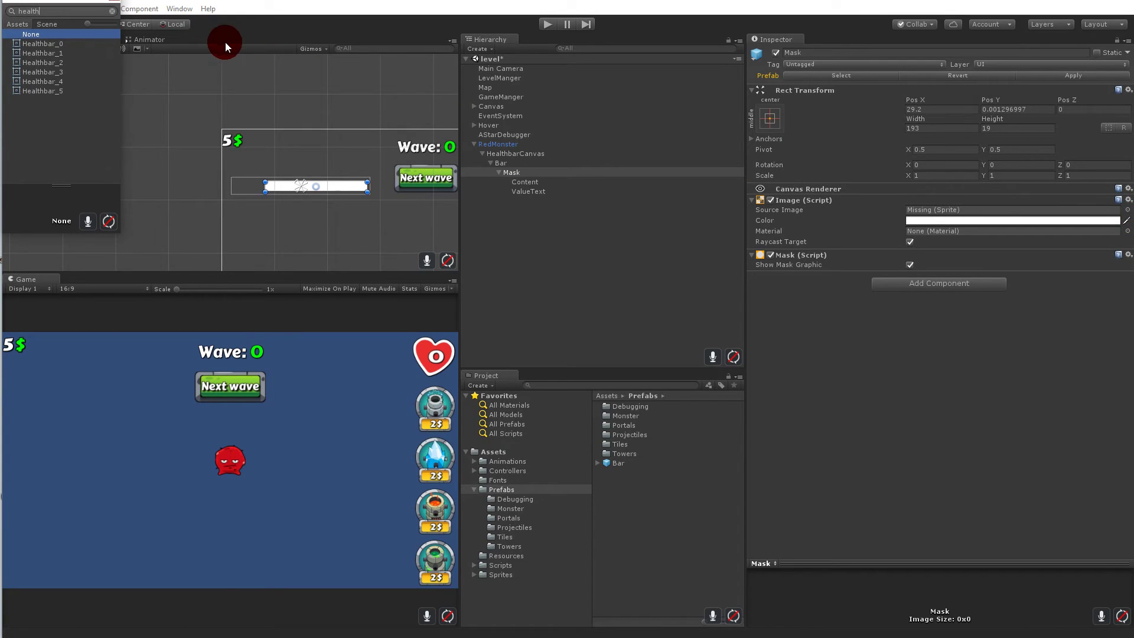
double_click(42, 53)
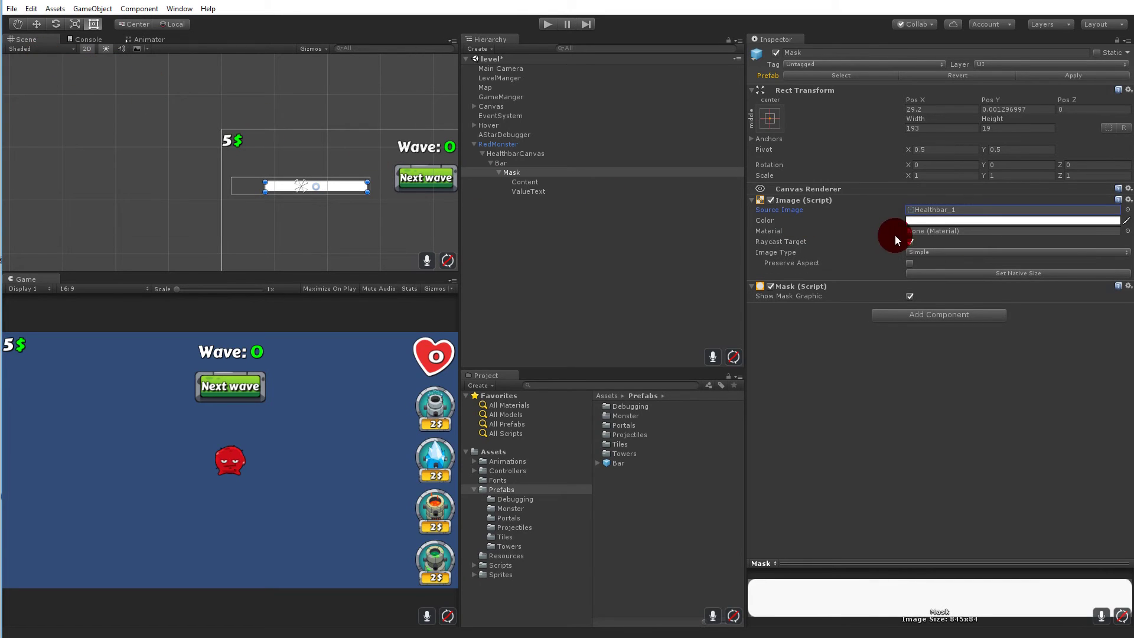
Set the Mask image's color to black.
left_click(936, 221)
left_click_drag(26, 71, 87, 137)
left_click(910, 369)
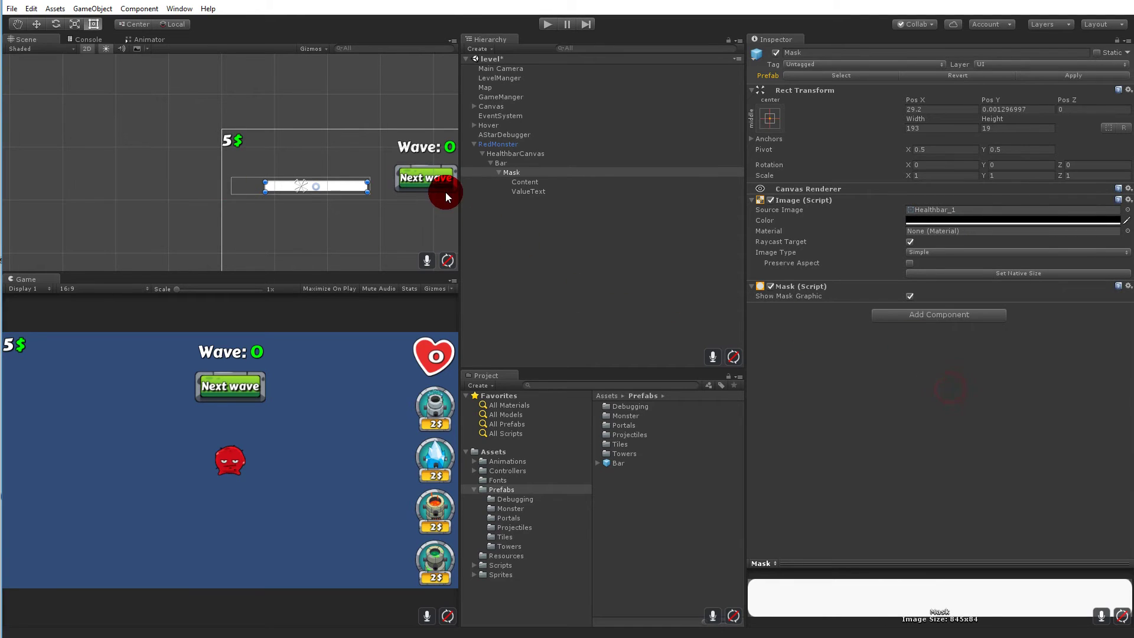
Stretch the Mask across the Bar's width to about 254 units, and undo the attempted height change.
key("f")
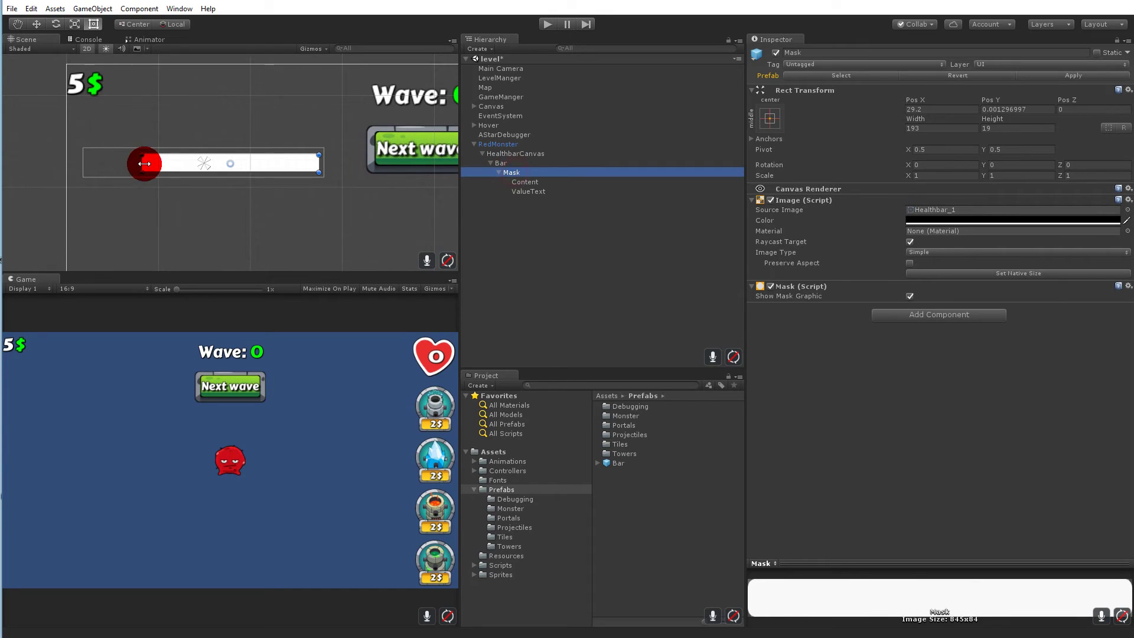
left_click_drag(143, 163, 86, 164)
left_click_drag(309, 154, 309, 150)
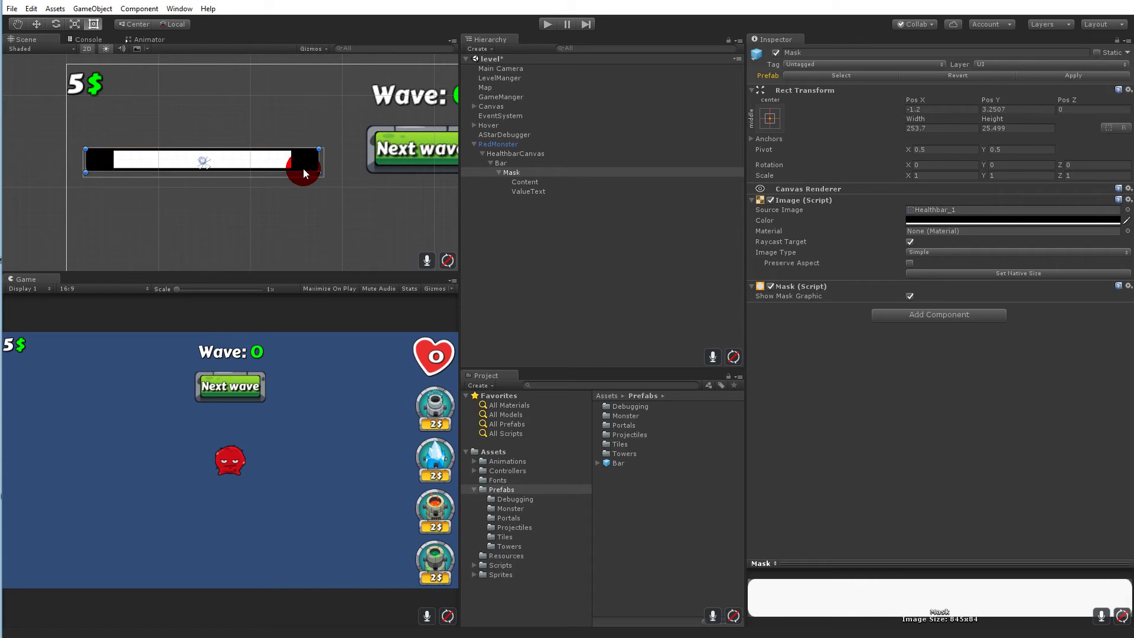
key("ctrl+z")
key("ctrl+z")
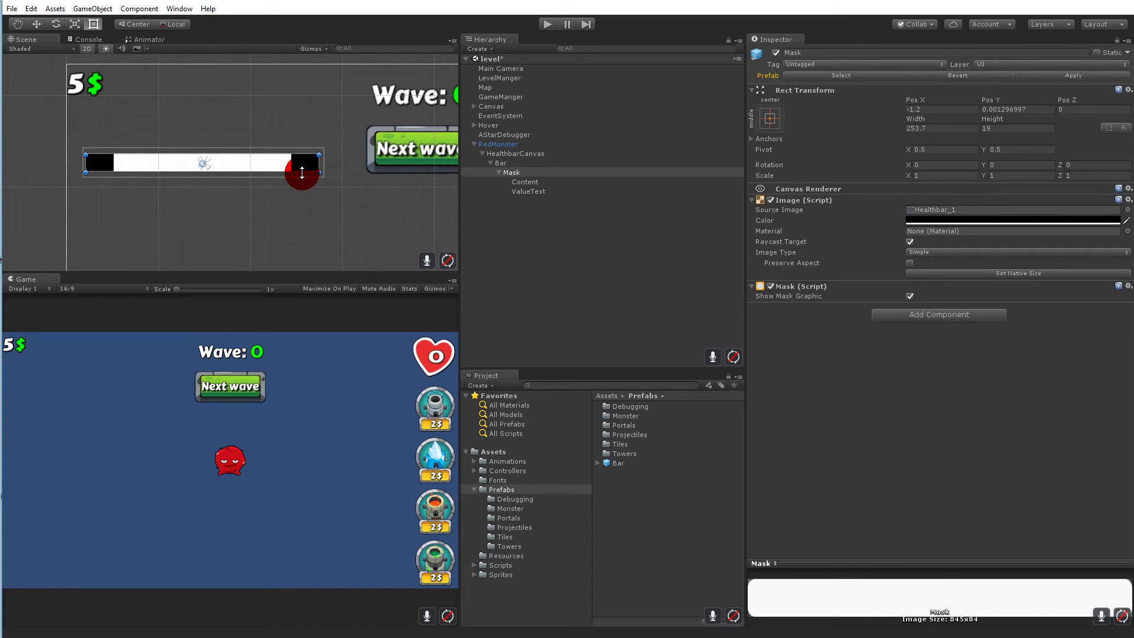
Stretch the Mask's height to 32 to match the Bar, restoring its width to about 254.
left_click(501, 163)
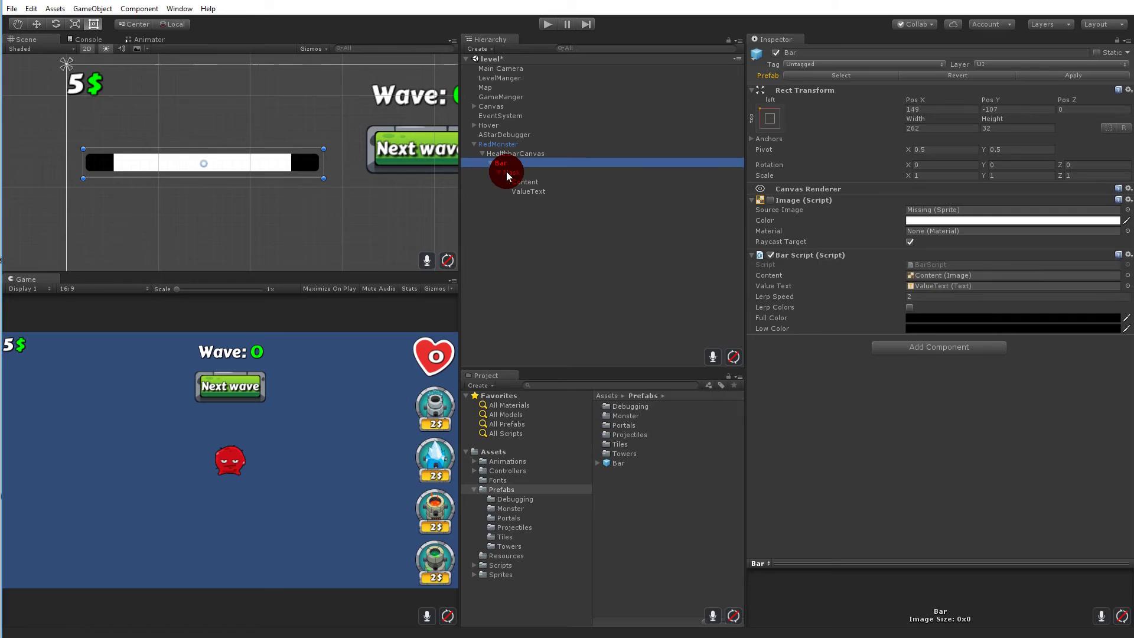
left_click(509, 172)
left_click_drag(285, 153, 323, 164)
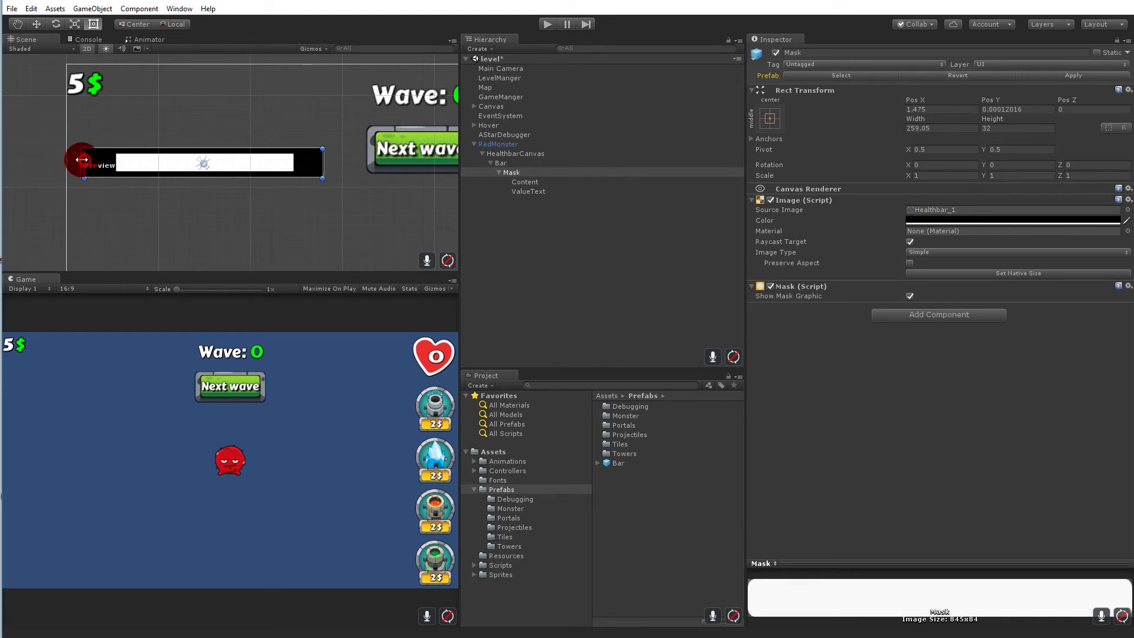
left_click_drag(80, 159, 81, 158)
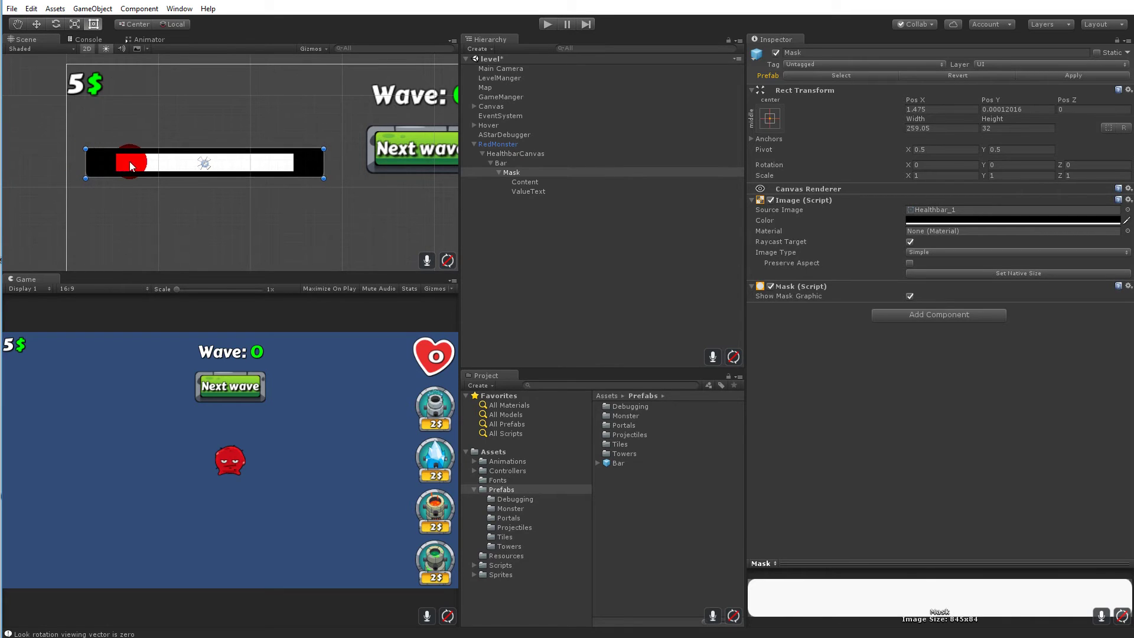
left_click(517, 173)
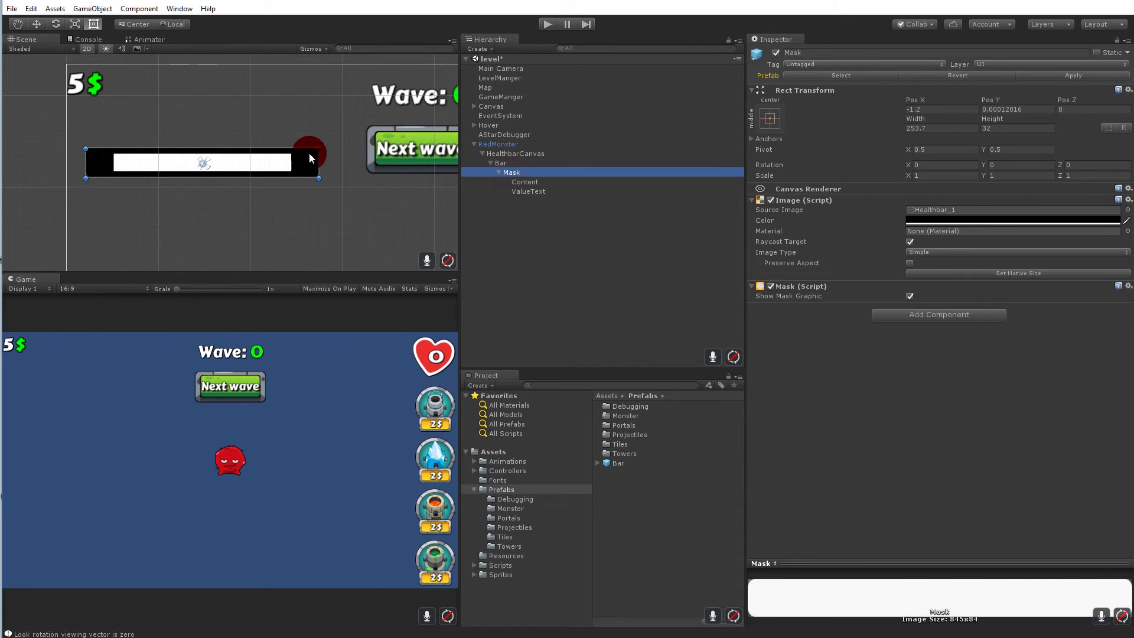
left_click(518, 163)
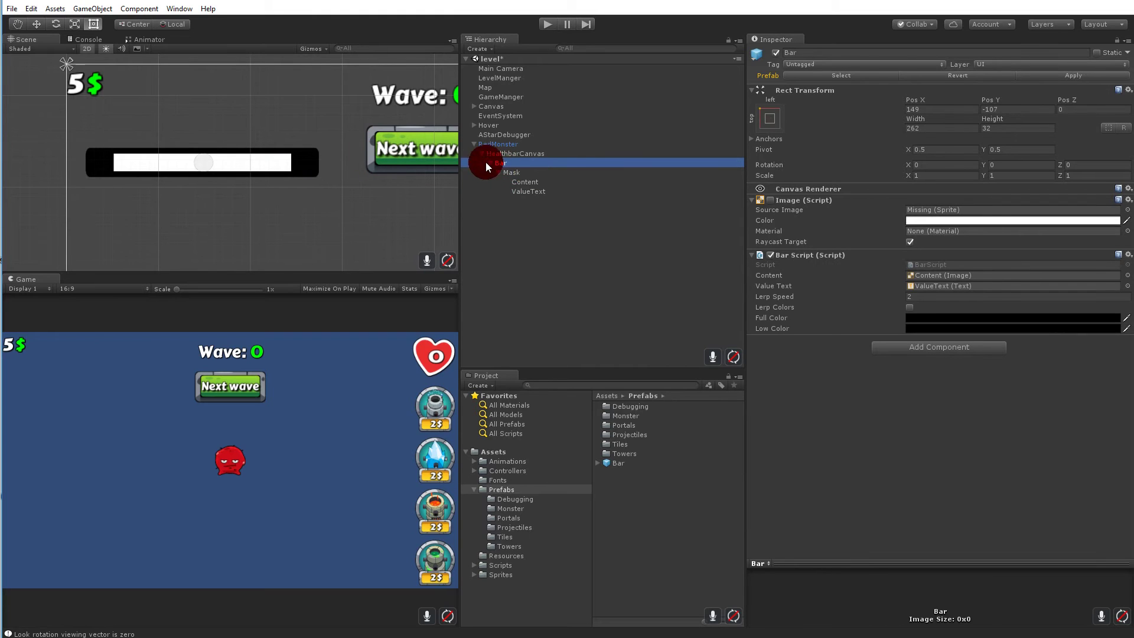
Search the sprites for "health" and assign Healthbar_1 as the source image of the Content object.
left_click(511, 173)
left_click(524, 182)
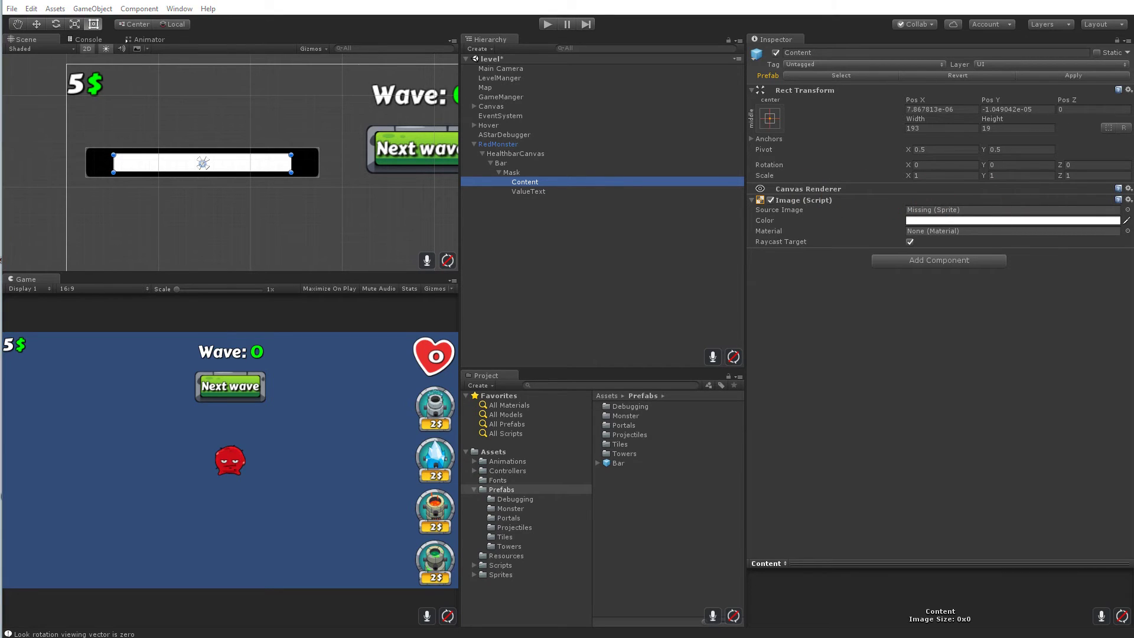
left_click(1127, 210)
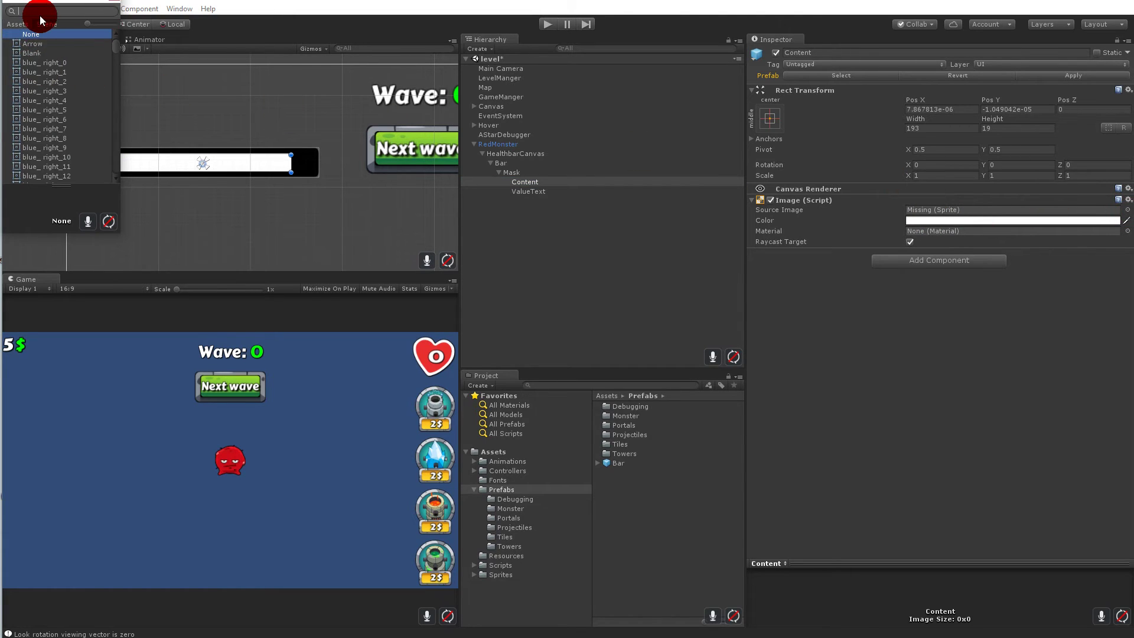
type("health")
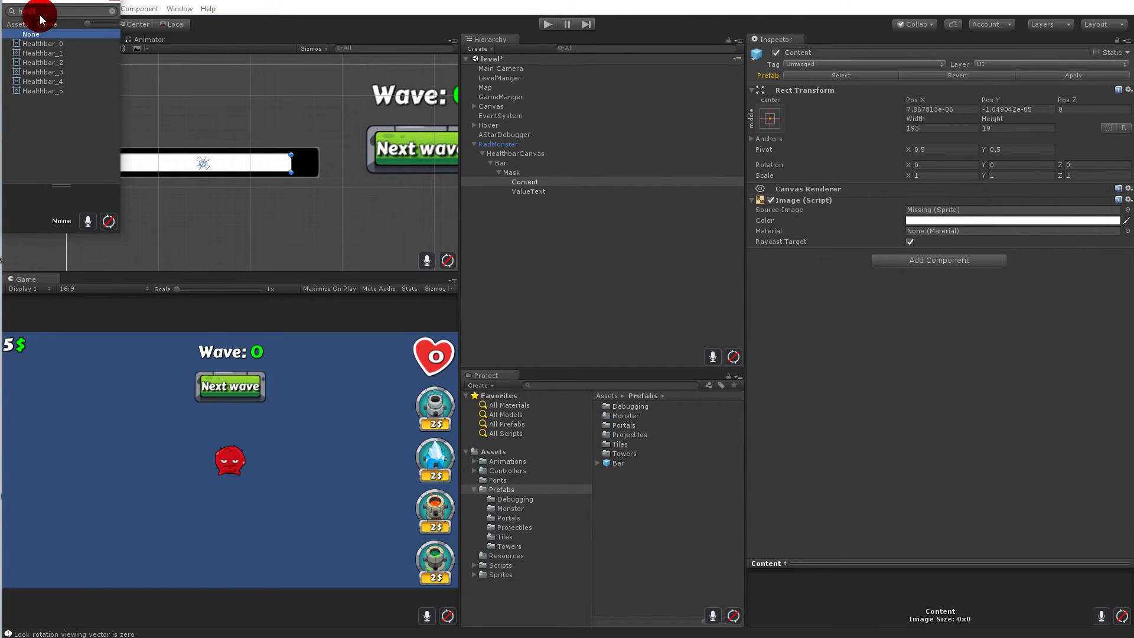
double_click(47, 53)
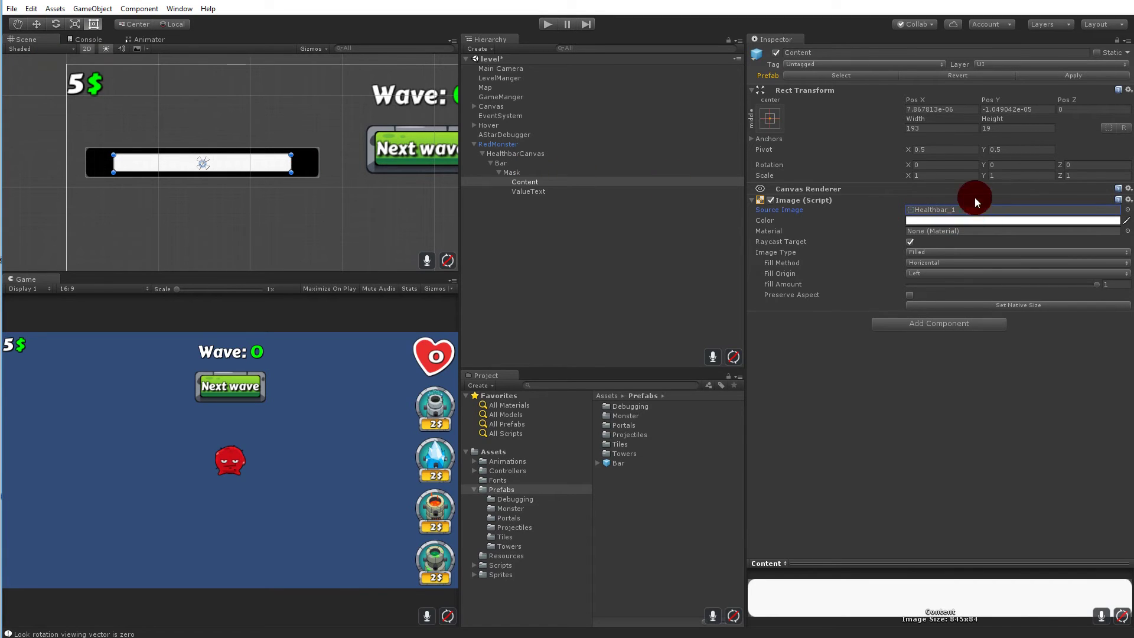
Set the Content image's color to red with hex value F04747FF.
left_click(975, 220)
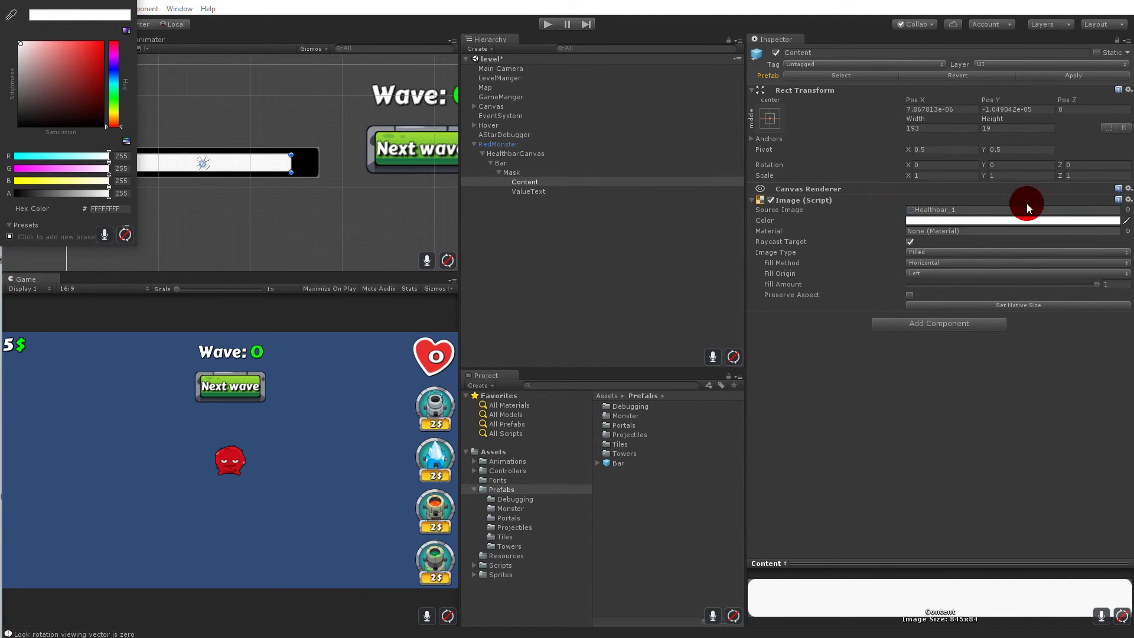
left_click(106, 207)
type("F04747FF")
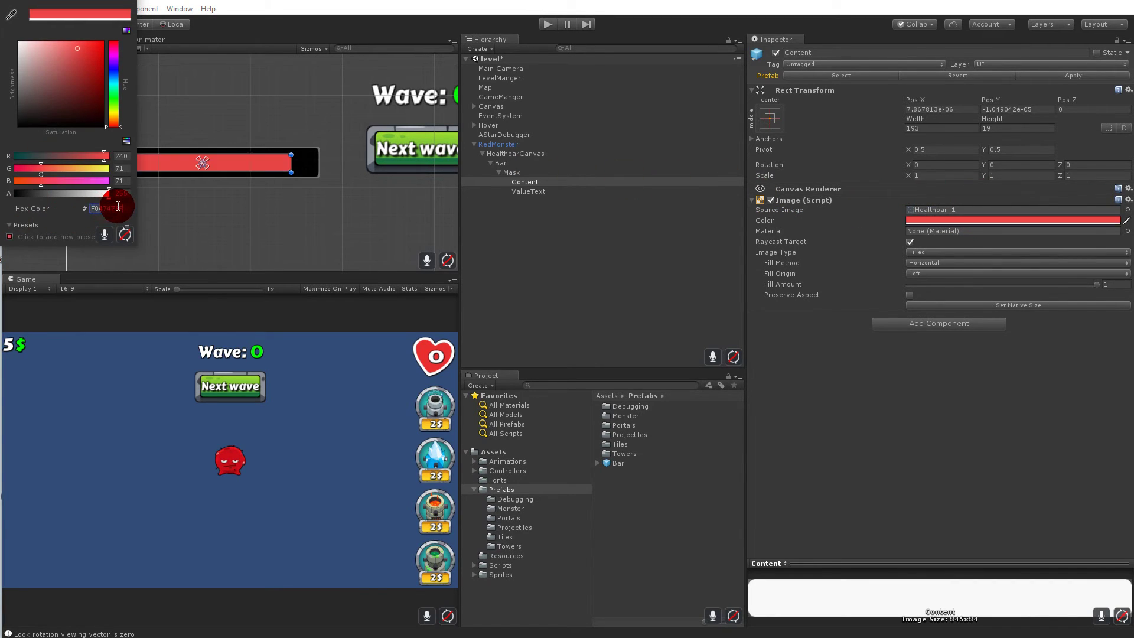
double_click(113, 209)
left_click(74, 55)
left_click(691, 301)
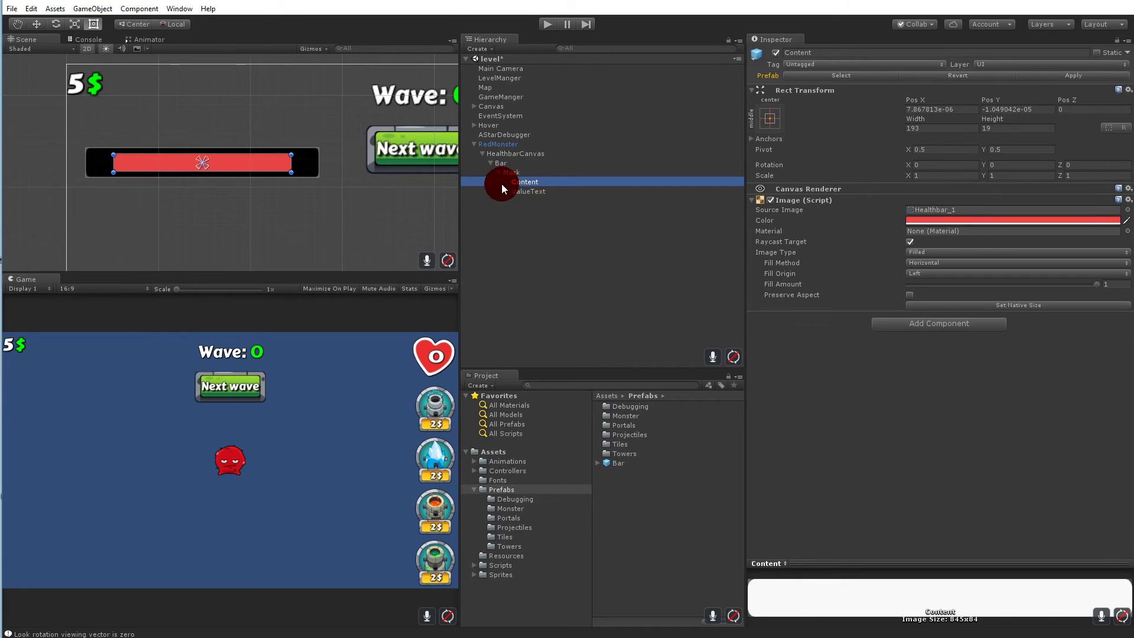
Widen the Content fill on both sides to about 240 units, leaving a thin black border inside the Mask.
left_click(420, 182)
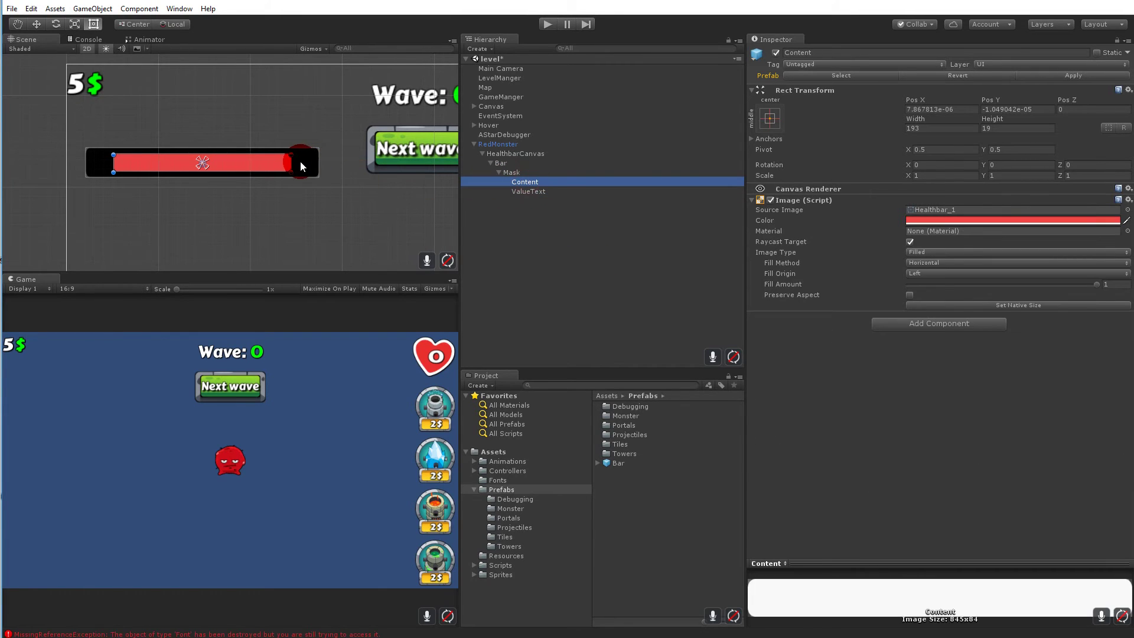
left_click_drag(292, 161, 312, 162)
left_click(141, 171)
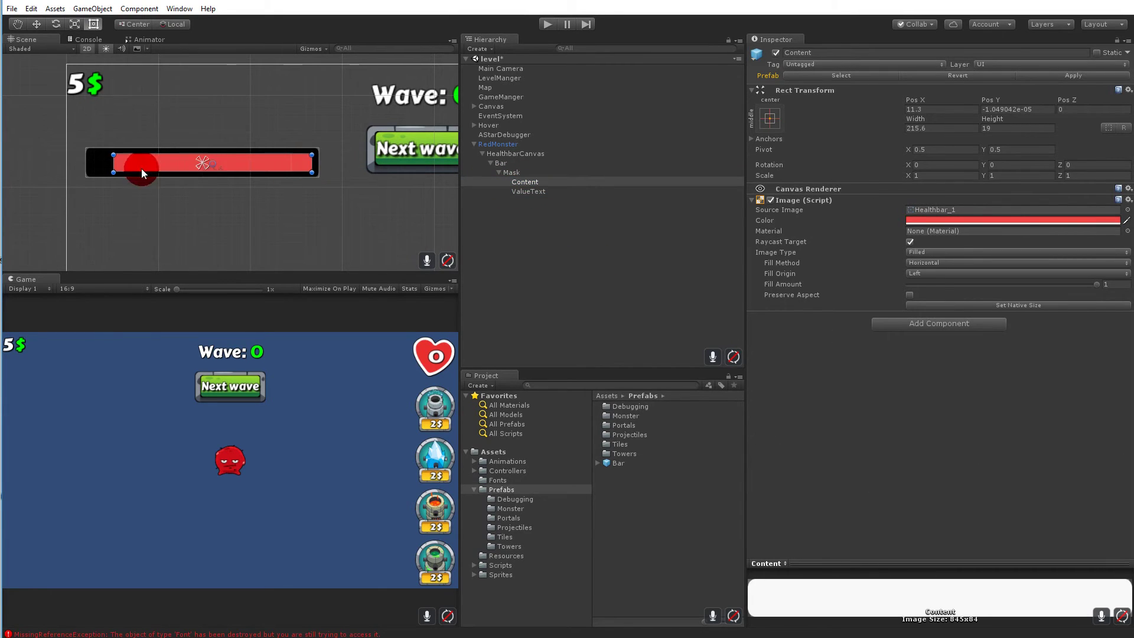
left_click_drag(117, 159, 95, 160)
left_click(204, 216)
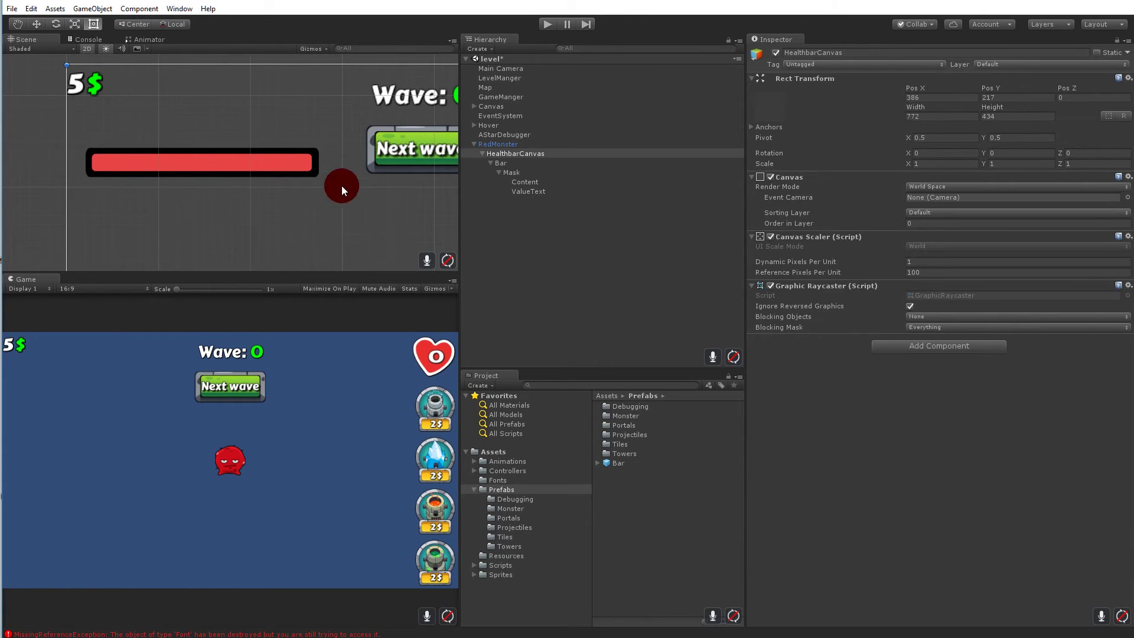
Fine-tune the left edge of the Content fill so the black border around it is even on both ends.
left_click(512, 173)
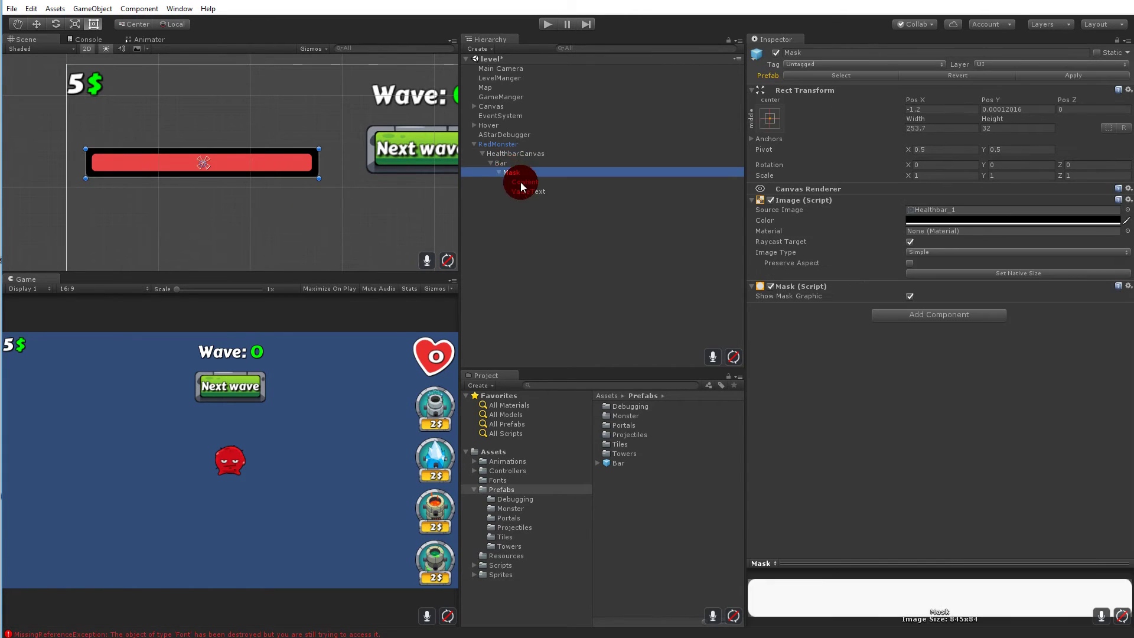
left_click(521, 186)
left_click_drag(230, 145, 254, 153)
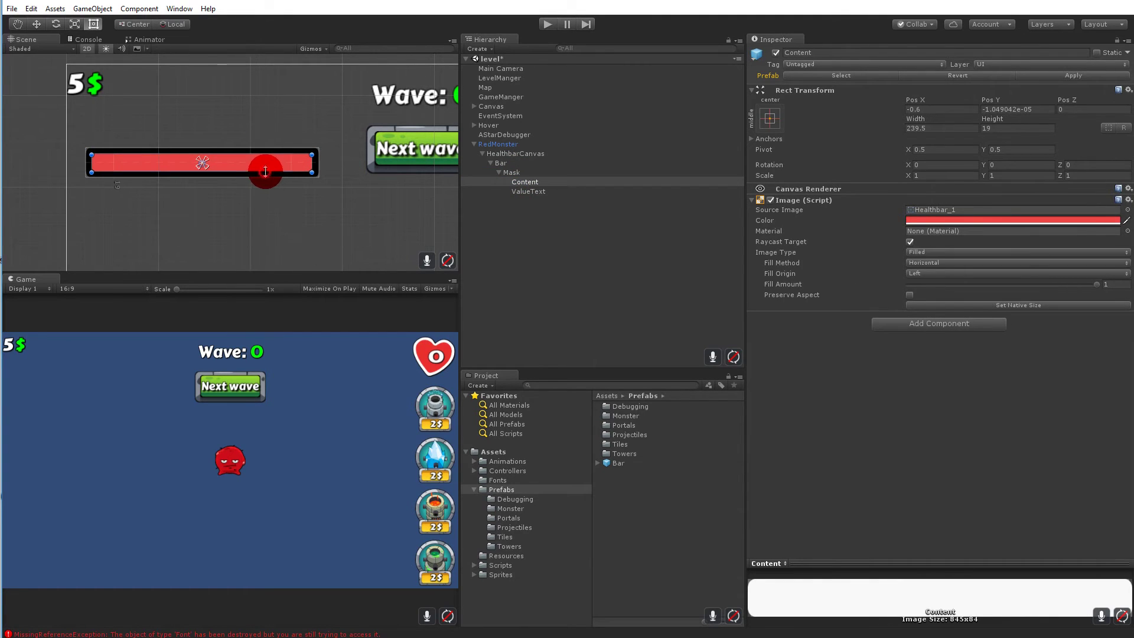
left_click_drag(267, 173, 267, 173)
left_click(353, 214)
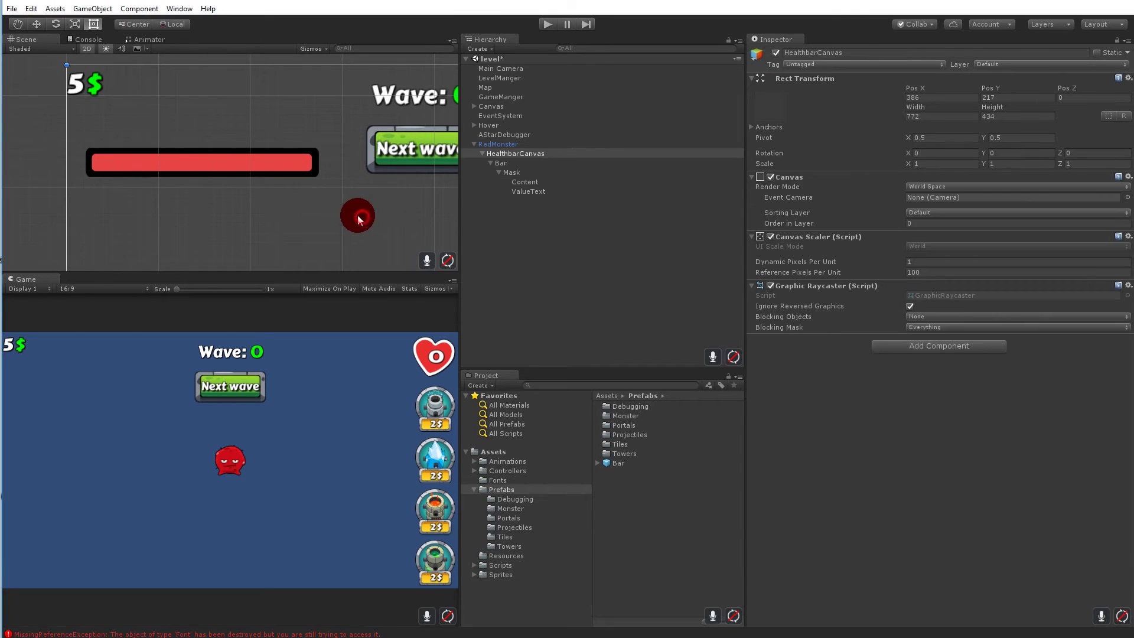
left_click(299, 168)
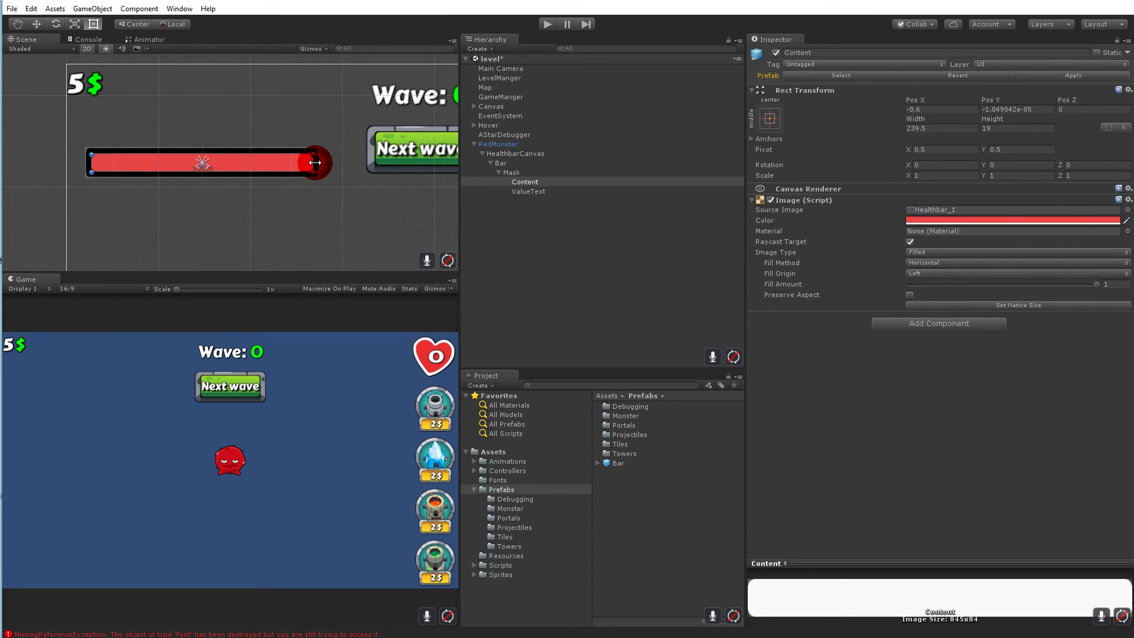
left_click_drag(92, 158, 93, 159)
left_click(236, 221)
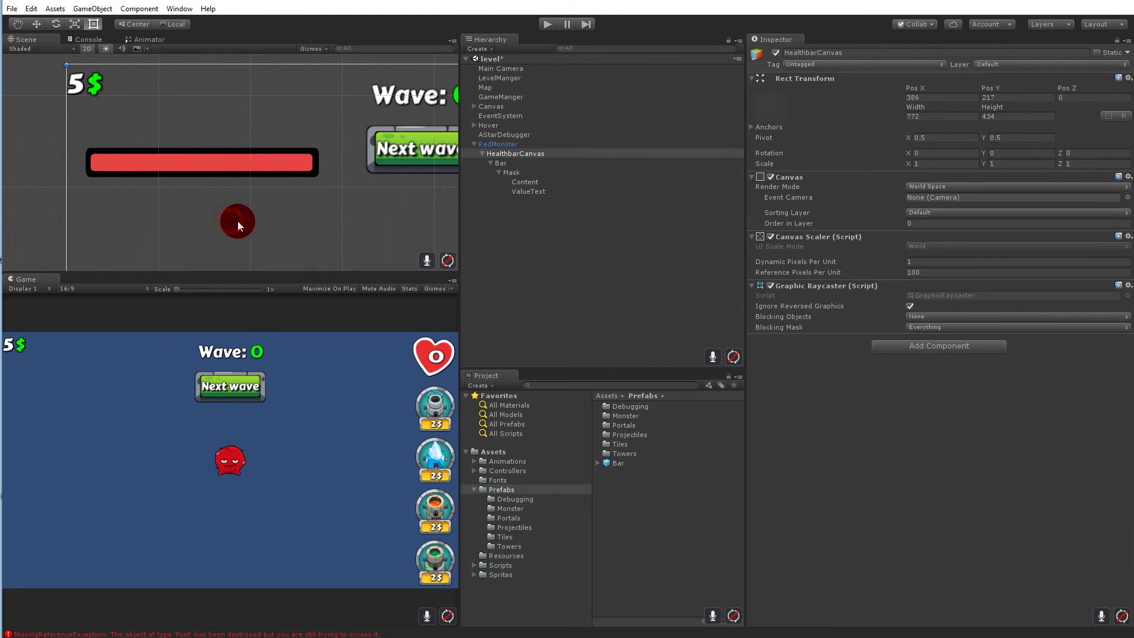
Delete the ValueText object from the Mask.
left_click(525, 190)
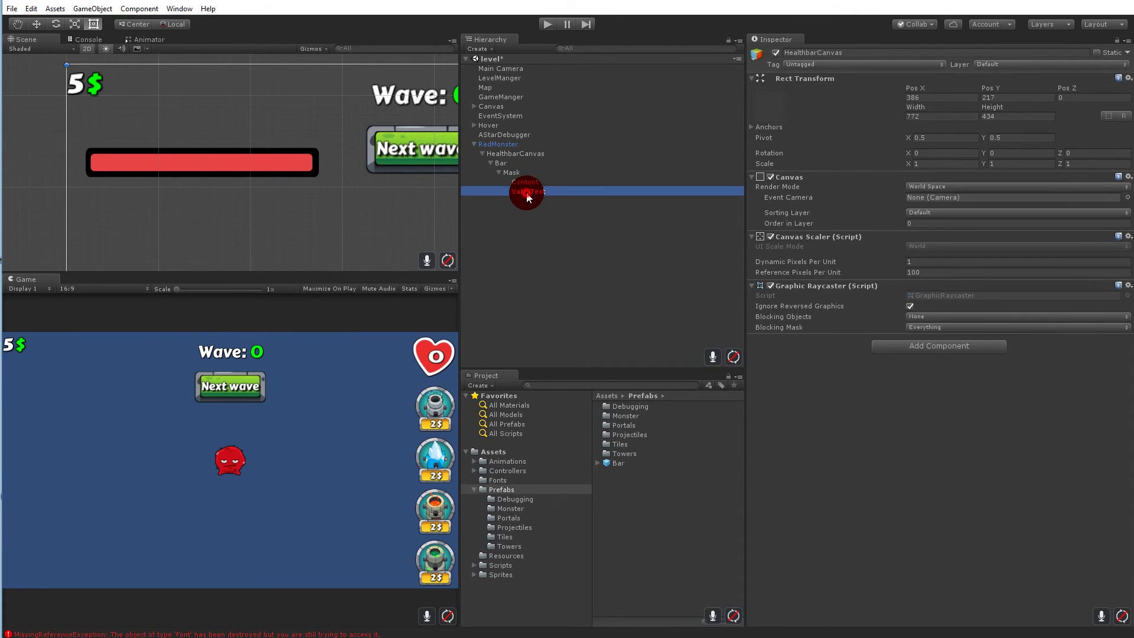
key("Delete")
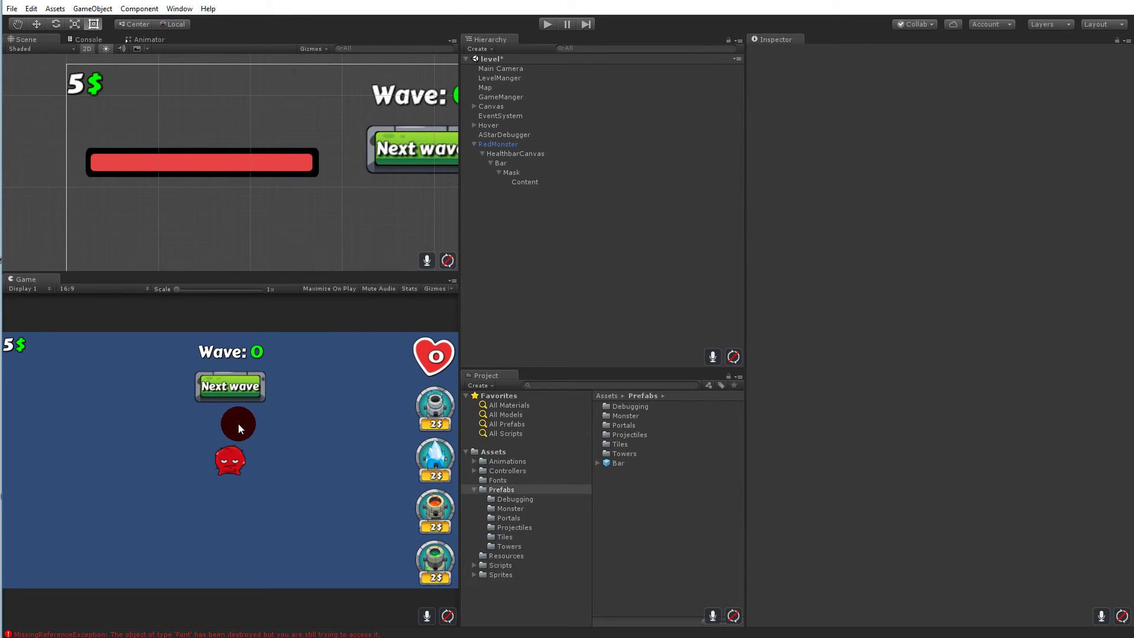
Move HealthbarCanvas to about X 253, Y -113 so the bar lies over the scene origin where RedMonster stands.
left_click(515, 154)
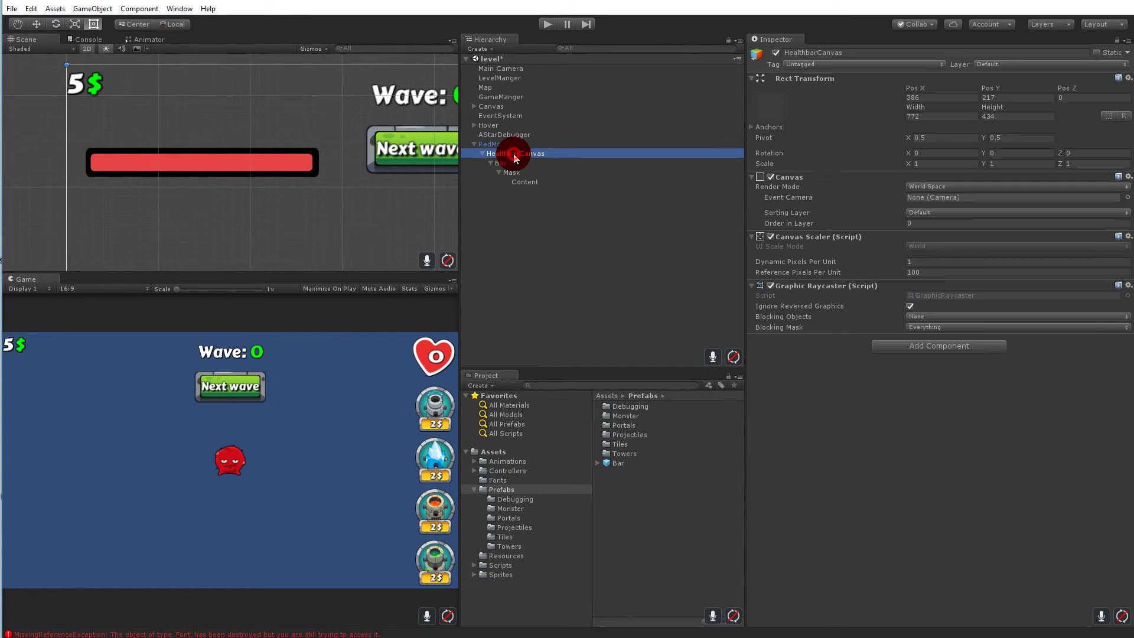
scroll(353, 177, "down", 10)
left_click(499, 158)
left_click(265, 157)
left_click(494, 146)
left_click(510, 157)
left_click(36, 24)
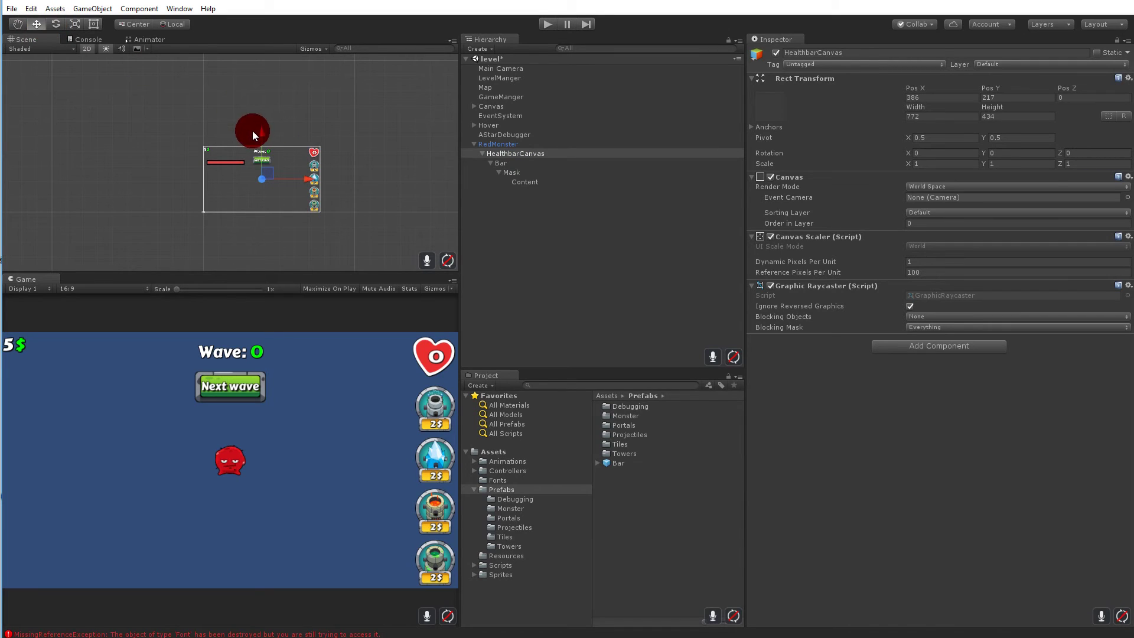
left_click_drag(262, 139, 254, 195)
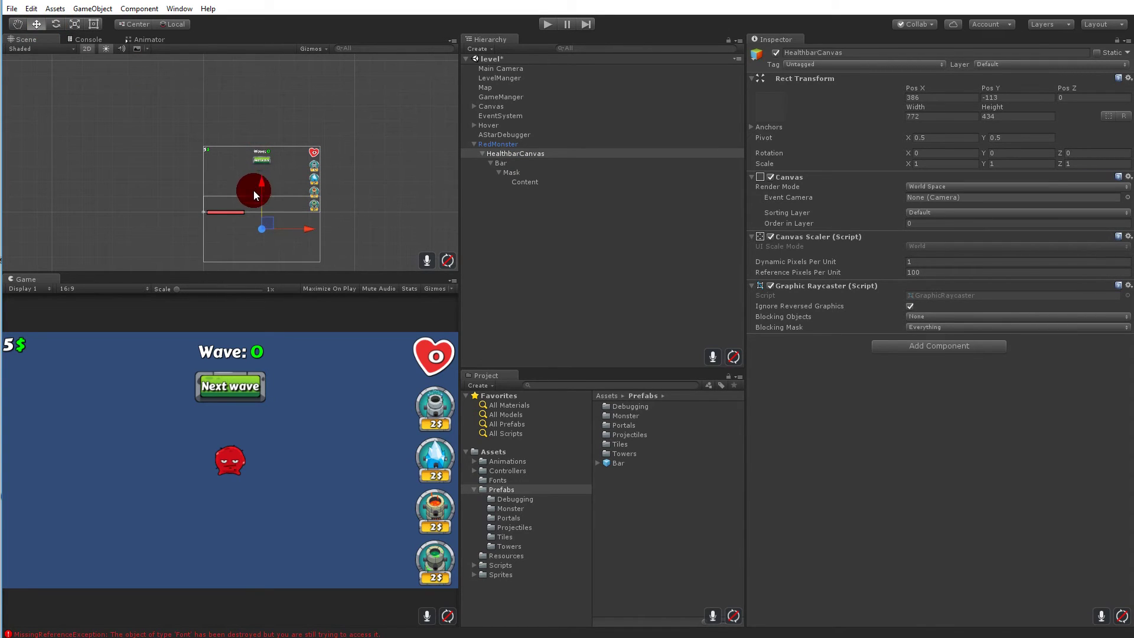
left_click_drag(306, 232, 221, 189)
Examine the health bar's size and position relative to the small camera frame at the scene origin.
scroll(222, 166, "up", 2)
scroll(222, 167, "up", 3)
mouse_move(191, 119)
middle_mouse_down()
mouse_move(19, 158)
mouse_move(114, 228)
mouse_move(133, 189)
middle_mouse_up()
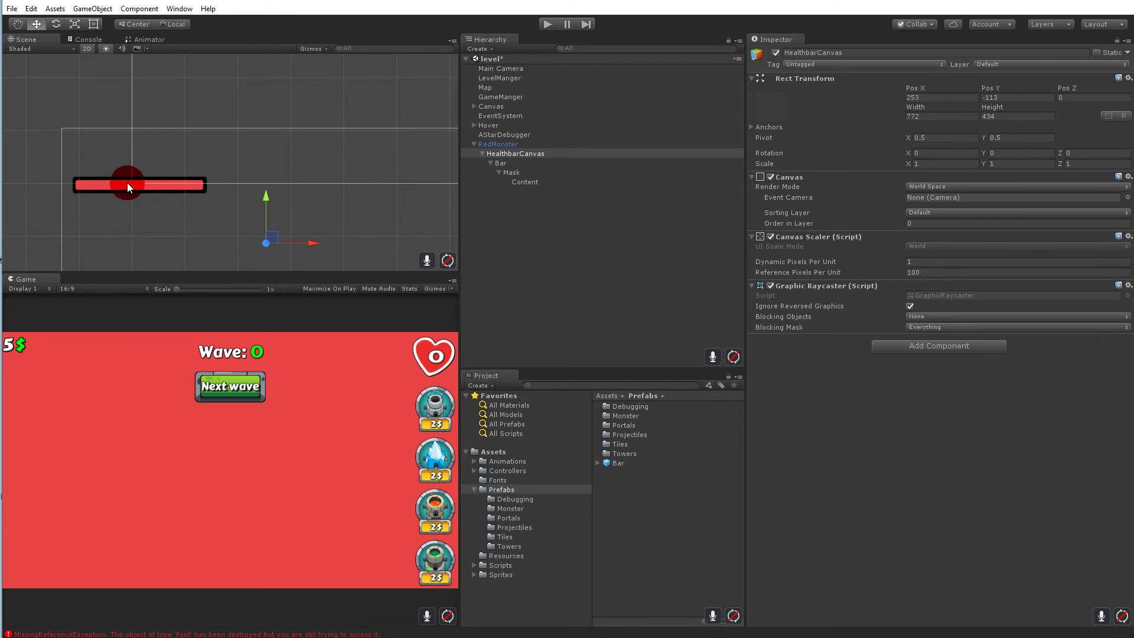
scroll(133, 182, "up", 6)
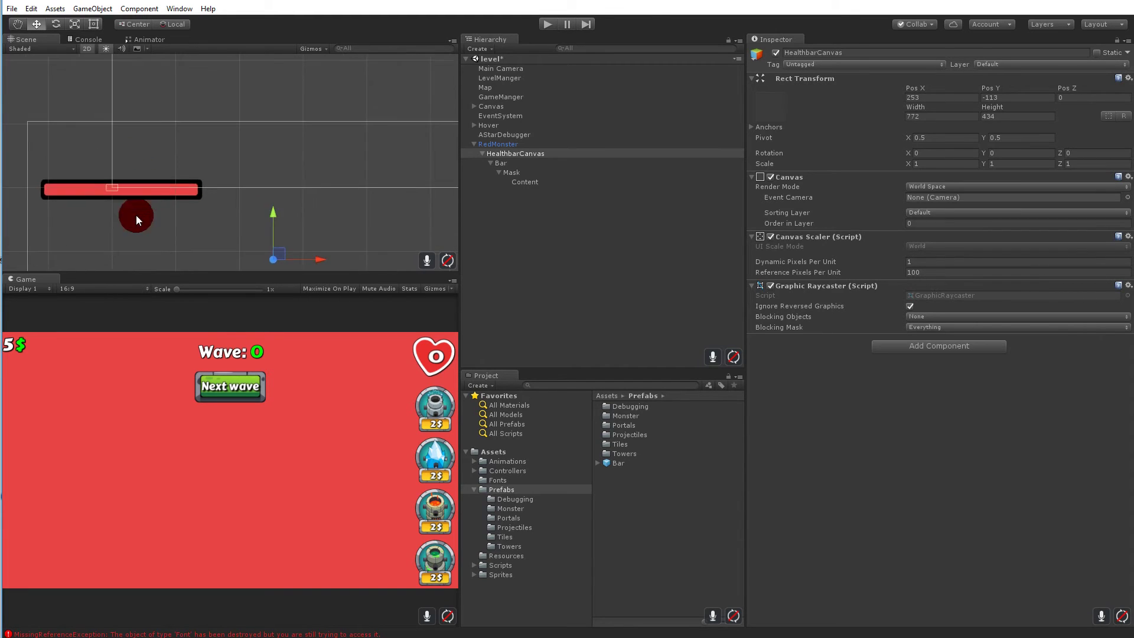
middle_click_drag(104, 153, 264, 177)
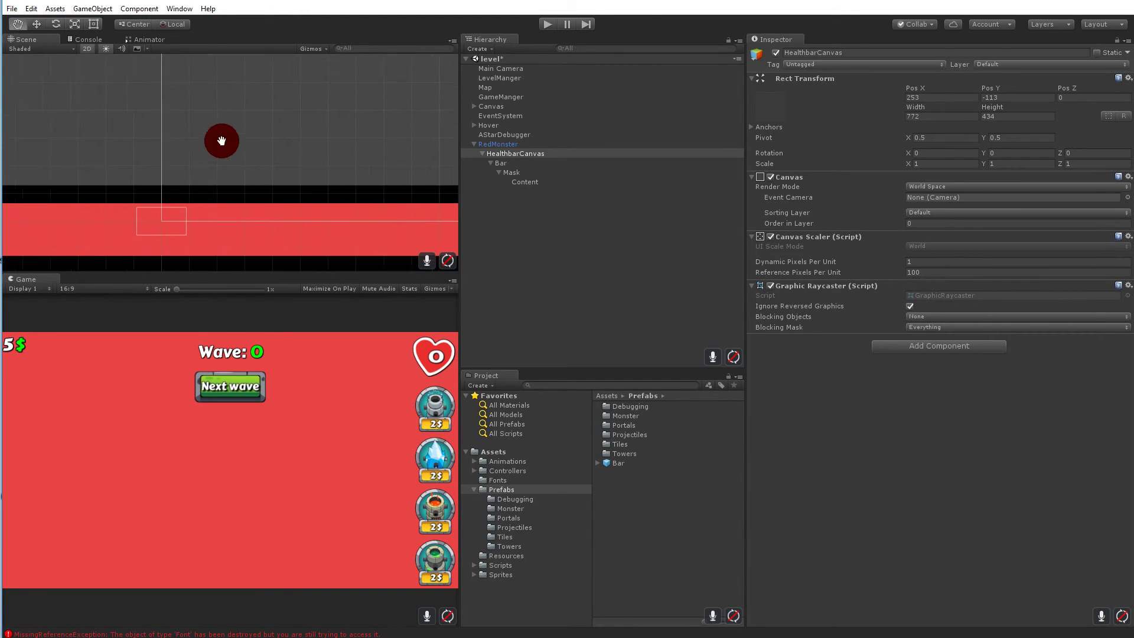
scroll(202, 144, "up", 4)
middle_click_drag(363, 148, 337, 191)
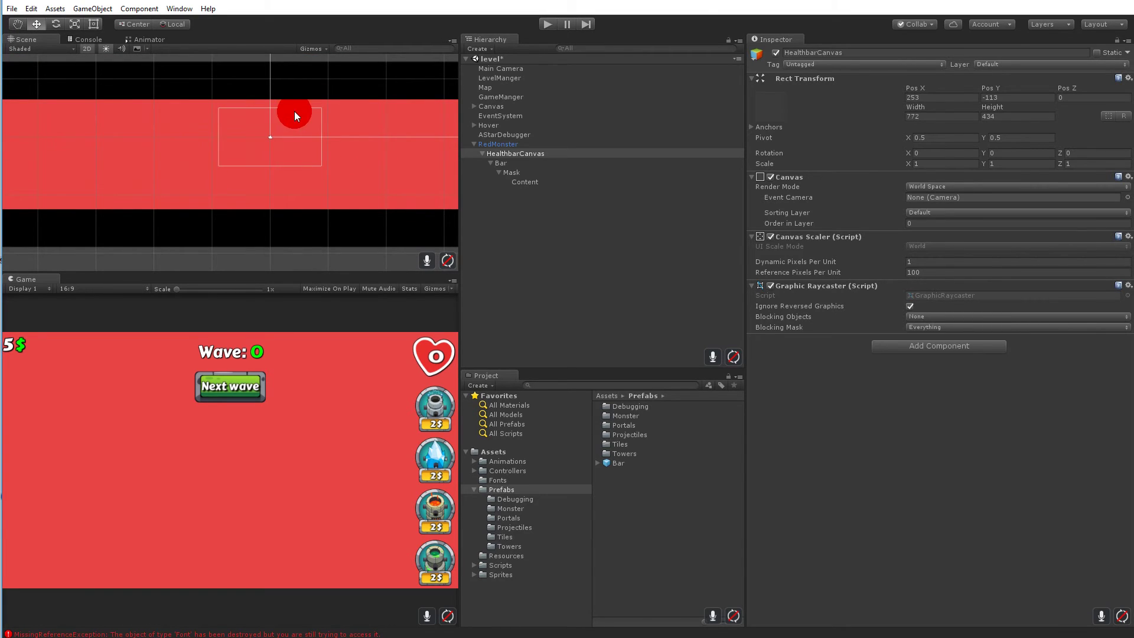
scroll(347, 198, "down", 6)
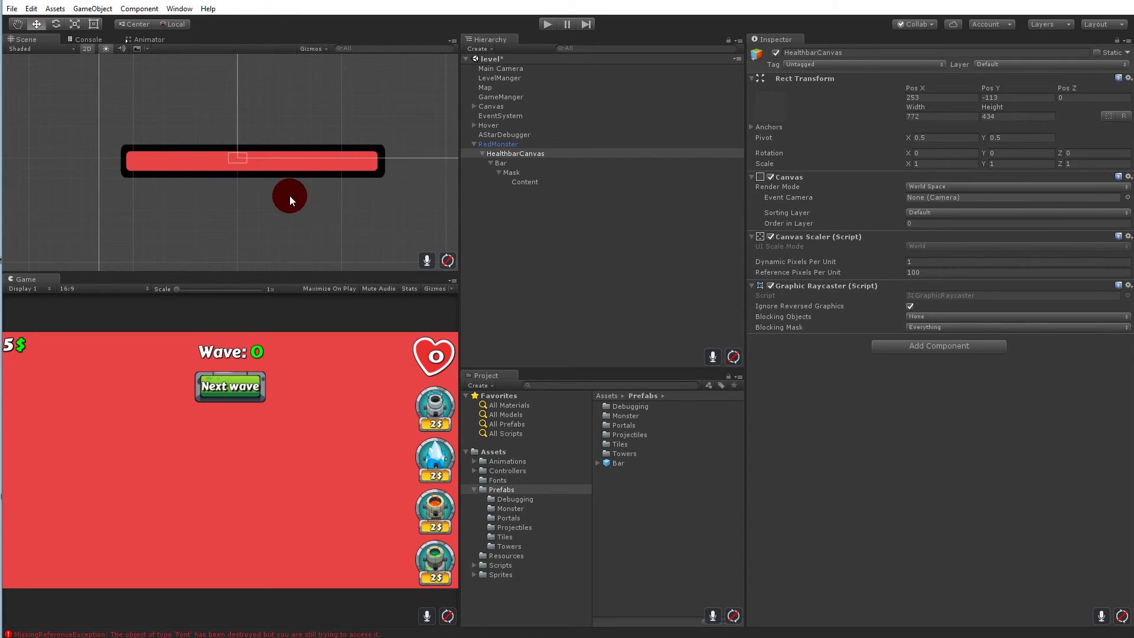
Set the scale of HealthbarCanvas to 0.005 on both X and Y.
left_click(504, 146)
left_click(535, 155)
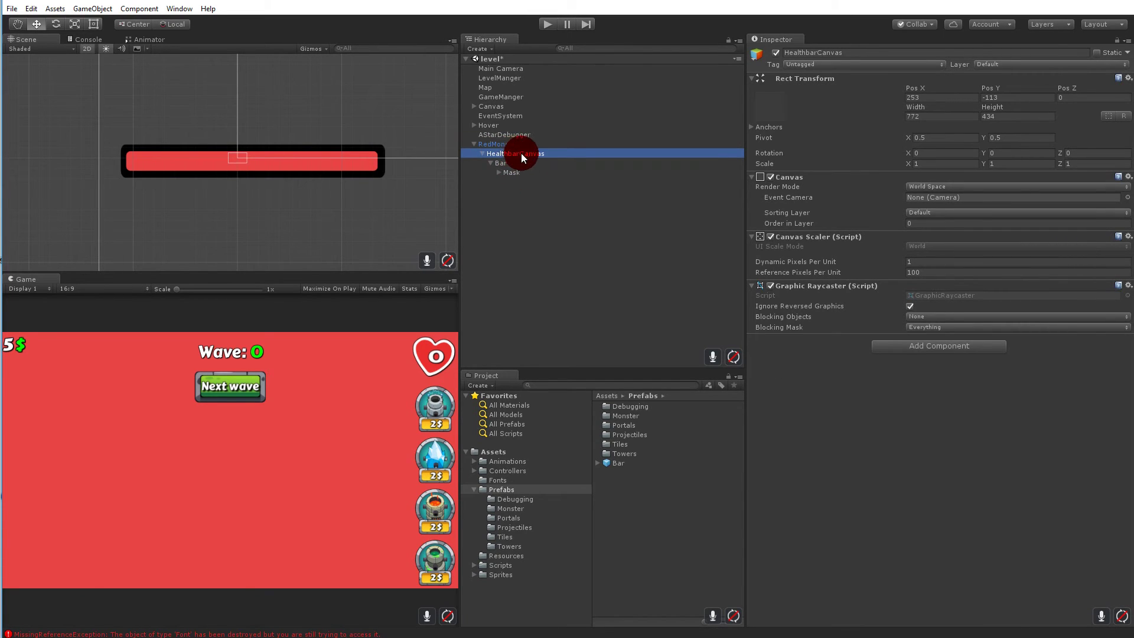
left_click(501, 164)
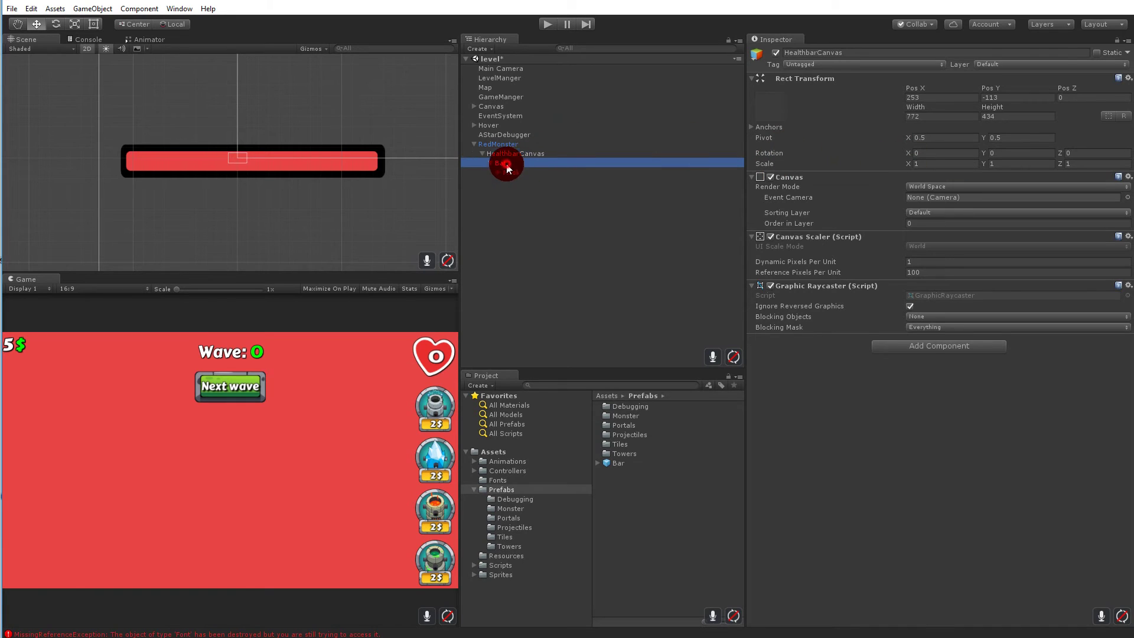
left_click(512, 173)
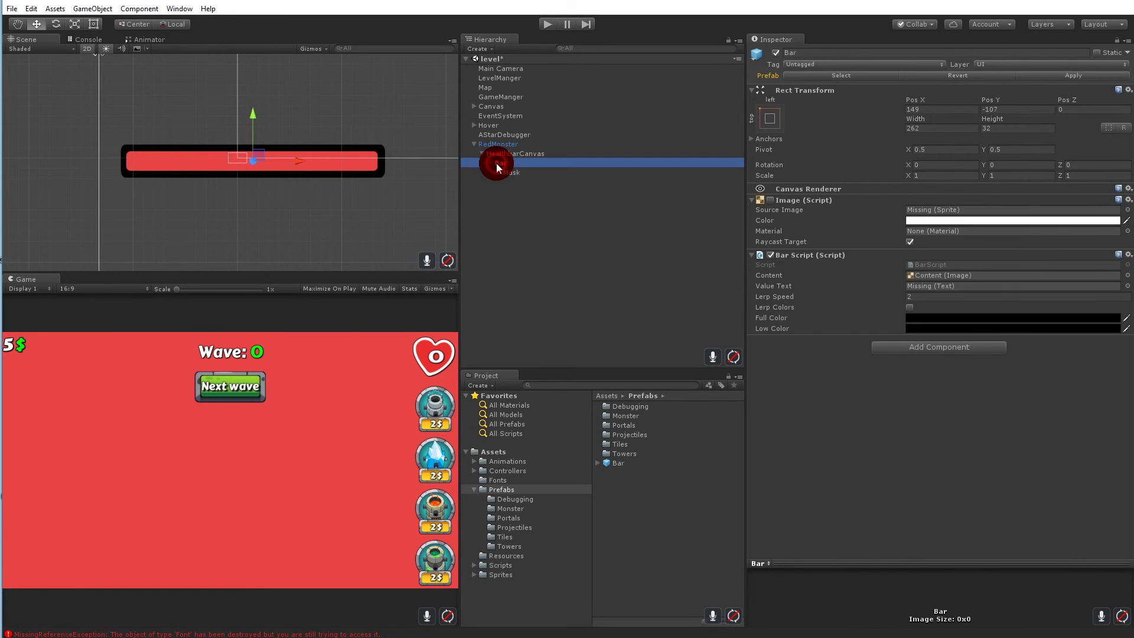
left_click(511, 153)
left_click(936, 164)
key("BackSpace")
type(".005")
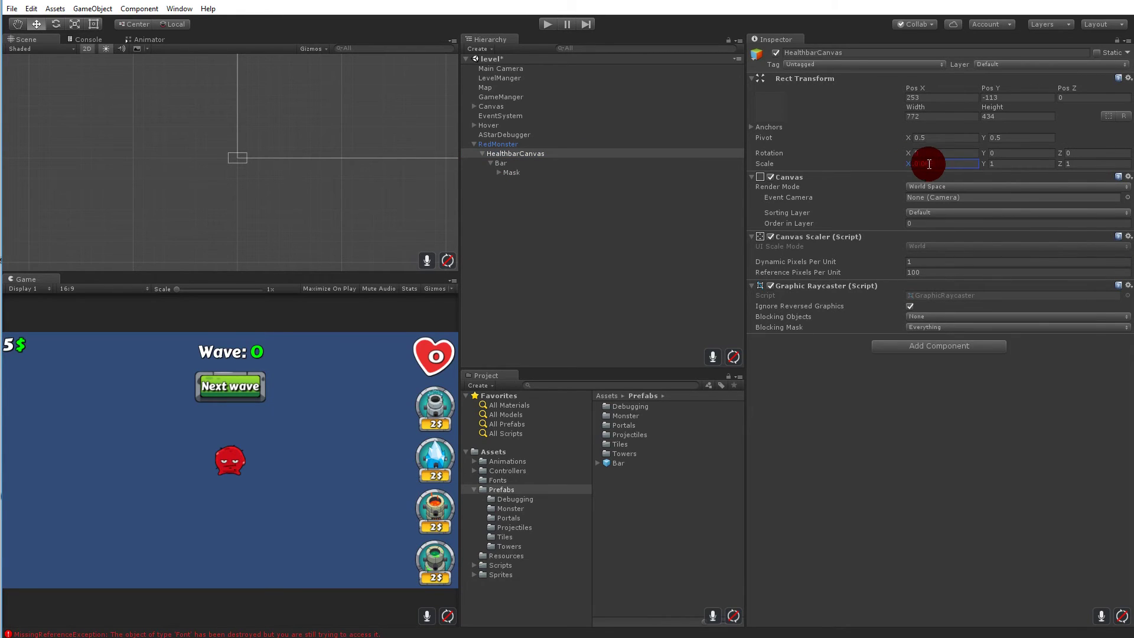
left_click(1023, 161)
type("0.005")
Compare the scene positions of the scaled-down HealthbarCanvas and its parent RedMonster.
left_click(506, 153)
left_click(502, 145)
left_click(505, 153)
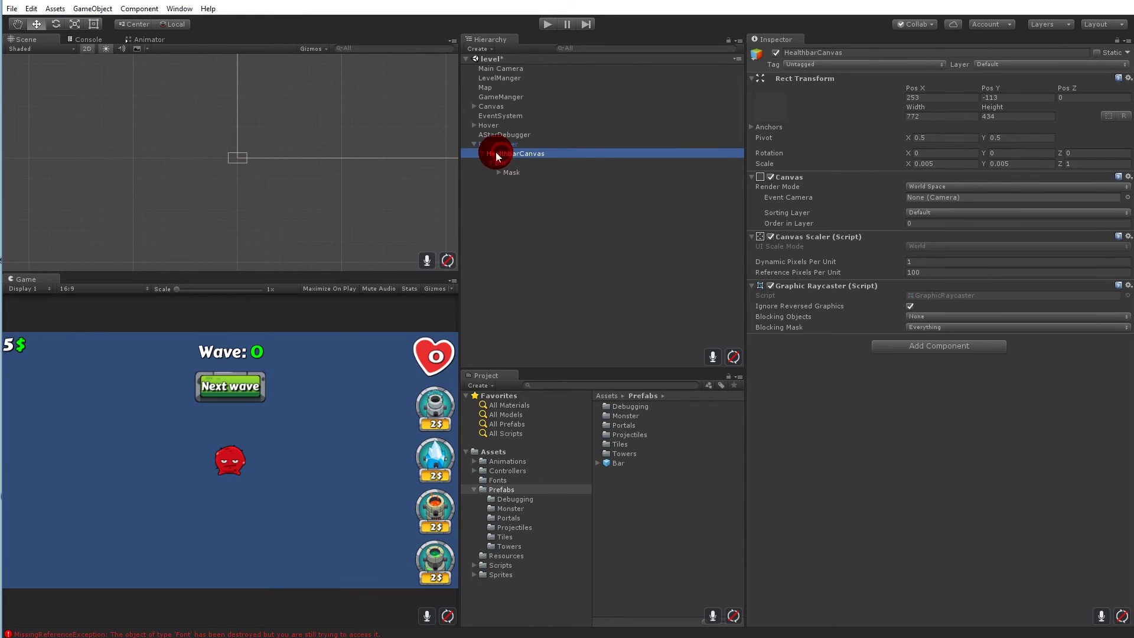
left_click(305, 169)
key("f")
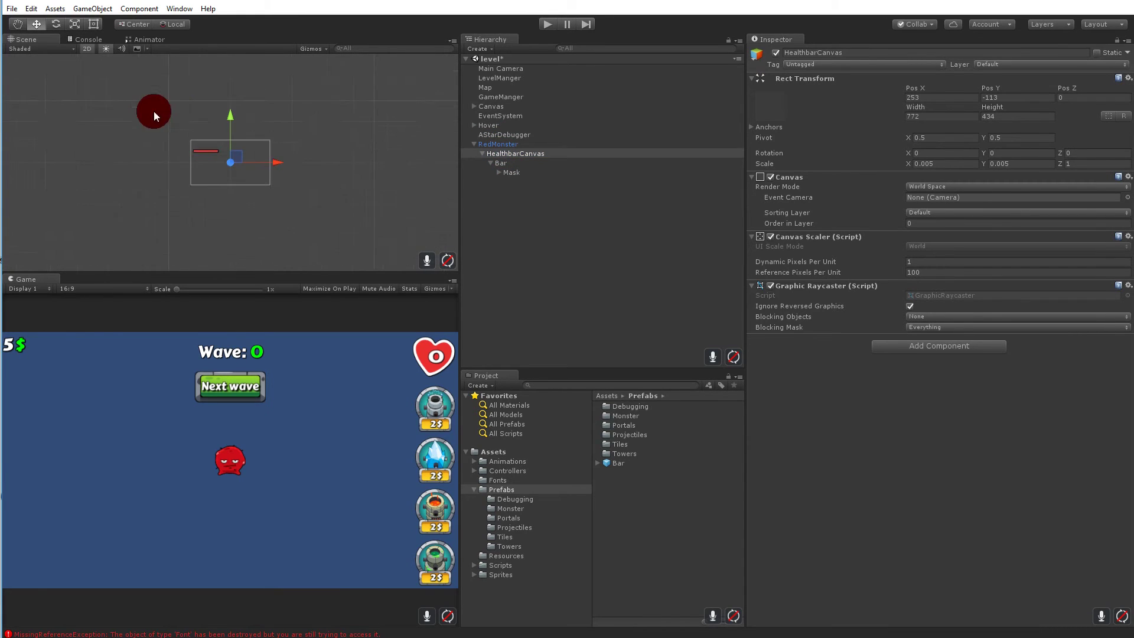
scroll(221, 141, "down", 3)
left_click(519, 145)
left_click(517, 153)
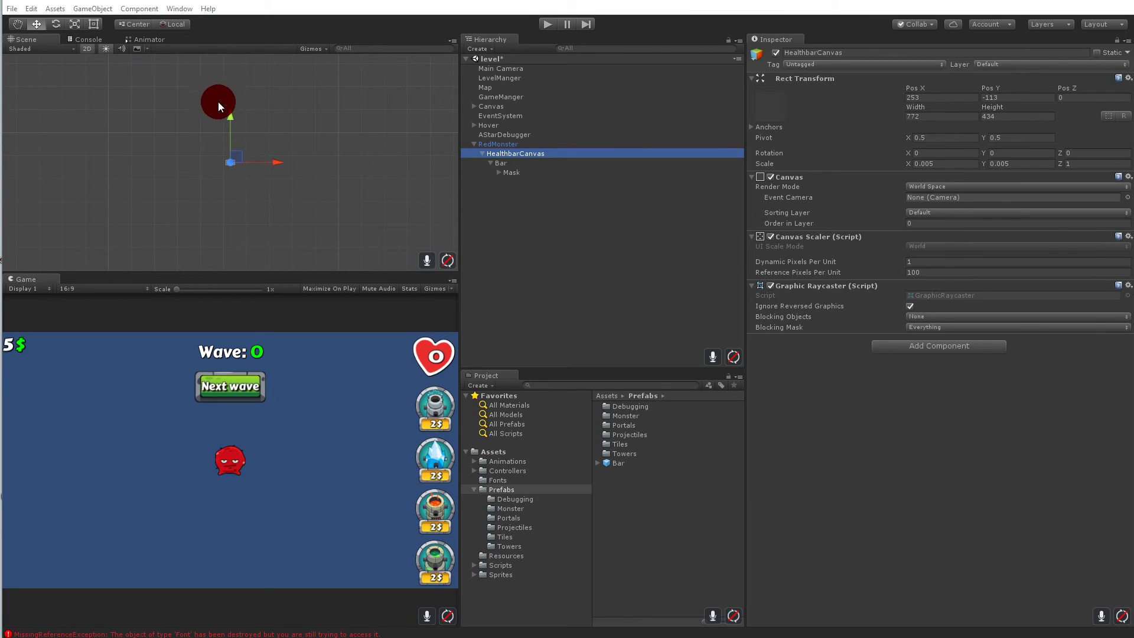
left_click(304, 98)
left_click(514, 144)
left_click(519, 153)
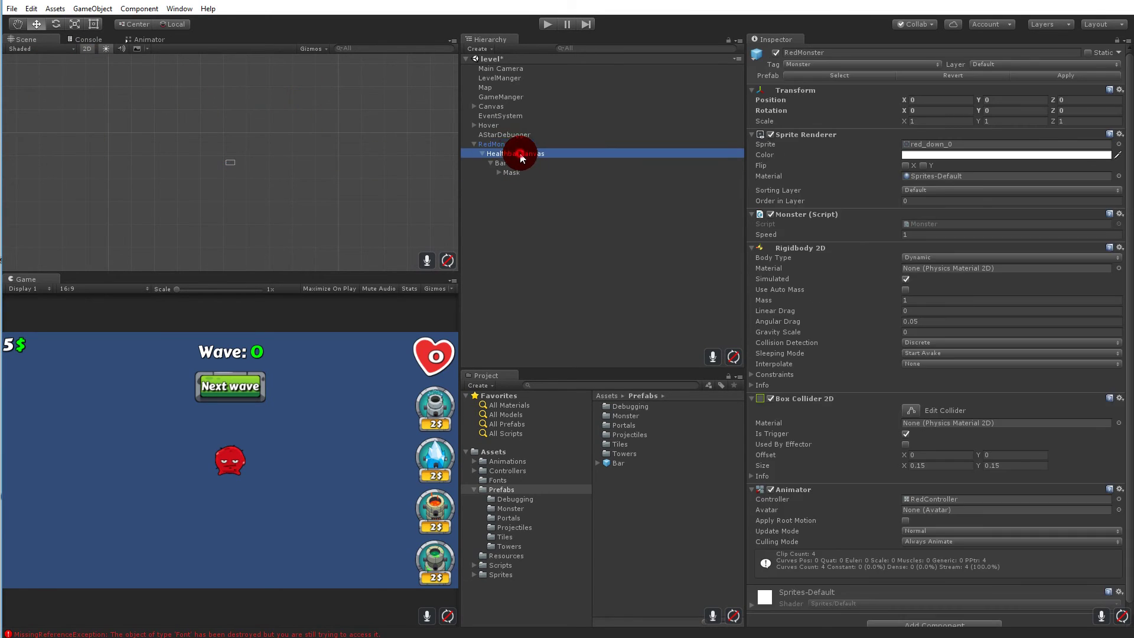
scroll(313, 135, "up", 5)
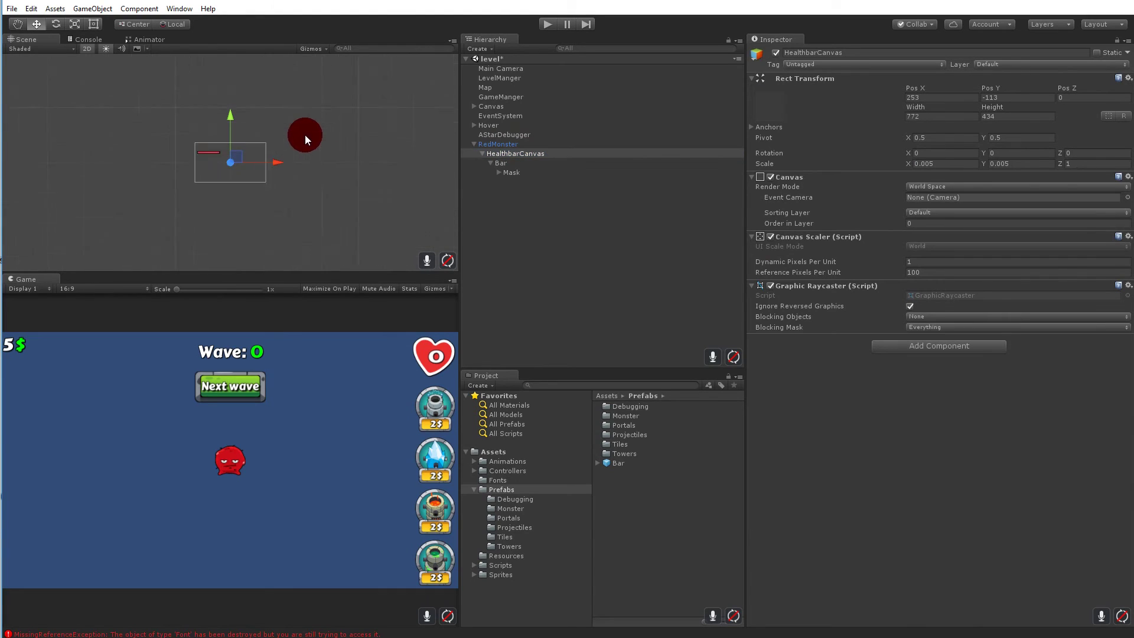
Bring HealthbarCanvas back to the scene origin beside RedMonster, at about X 0.29, Y 0.
left_click_drag(197, 166, 124, 126)
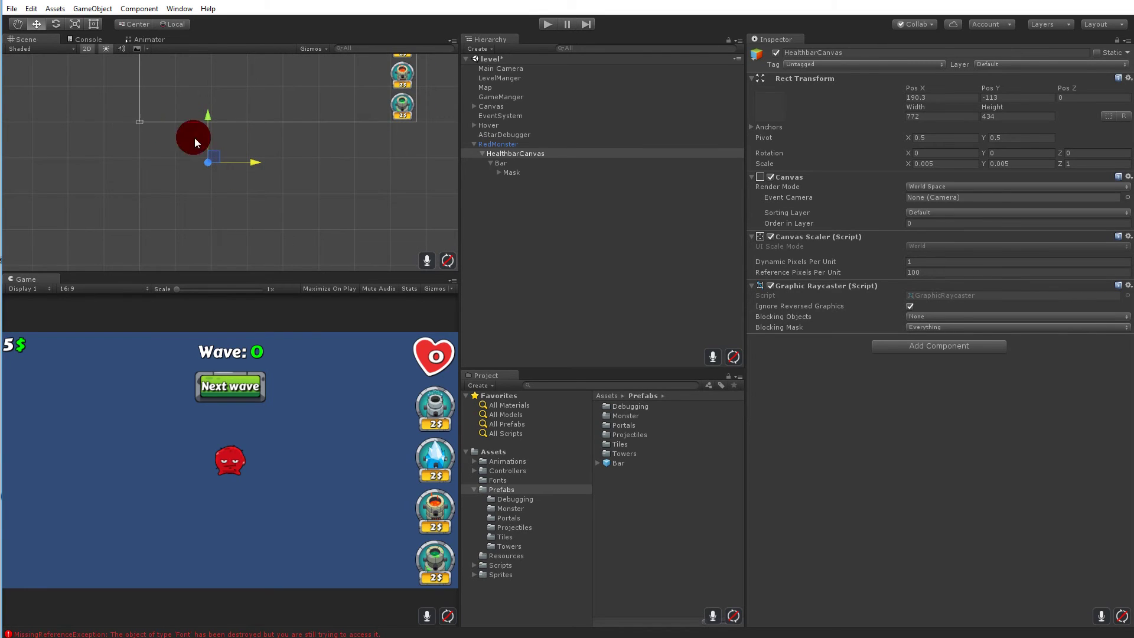
mouse_move(264, 166)
left_mouse_down()
mouse_move(192, 153)
mouse_move(139, 108)
mouse_move(132, 68)
left_mouse_up()
key("f")
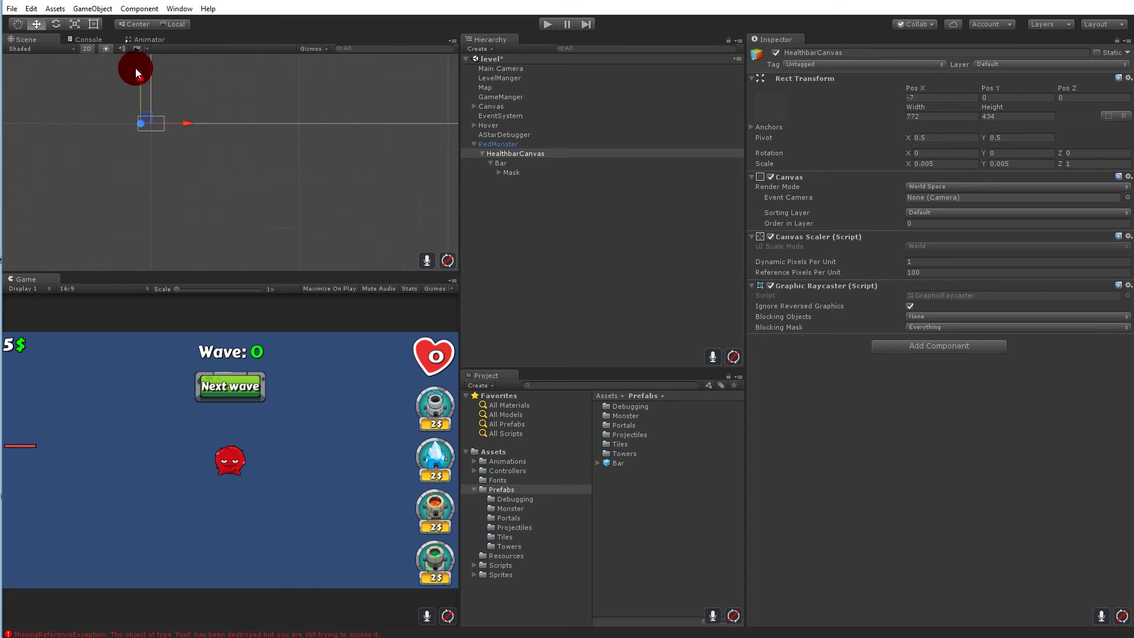
left_click_drag(277, 161, 499, 157)
key("f")
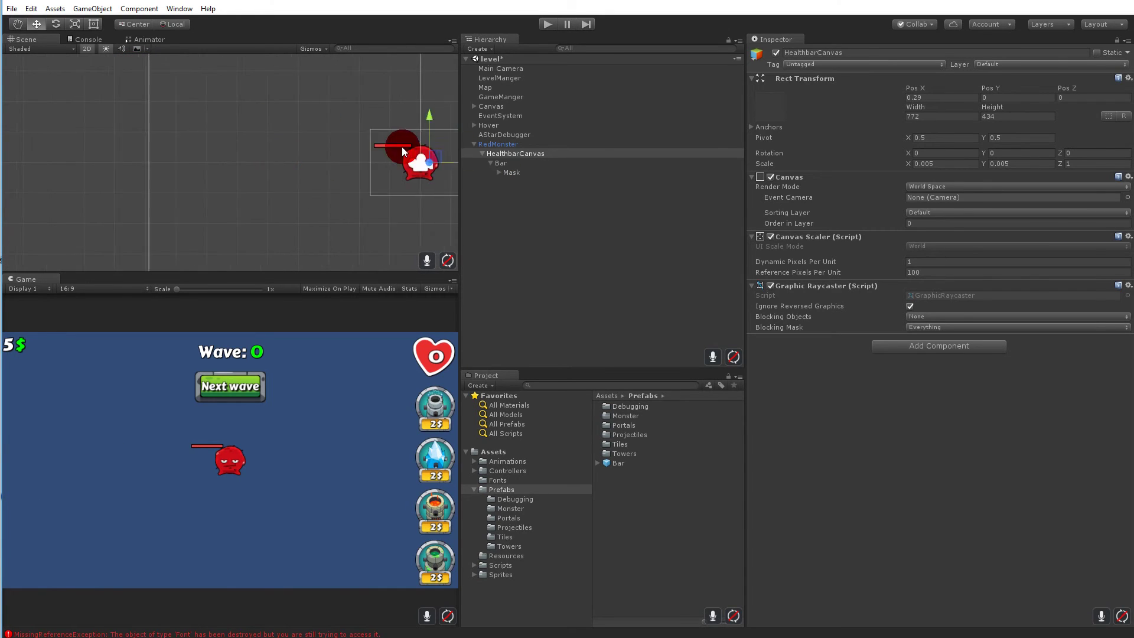
Move HealthbarCanvas to about X 1.24, Y 0.54 so the bar sits above RedMonster's head.
left_click_drag(282, 161, 298, 159)
left_click_drag(250, 112, 251, 95)
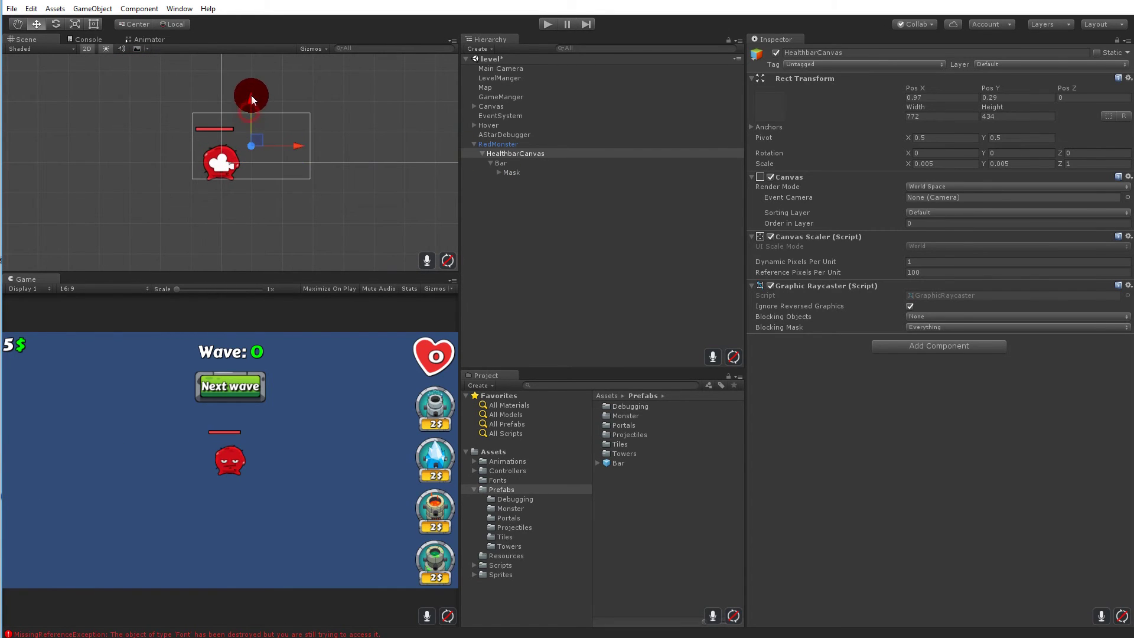
left_click_drag(295, 155, 302, 146)
scroll(258, 127, "up", 8)
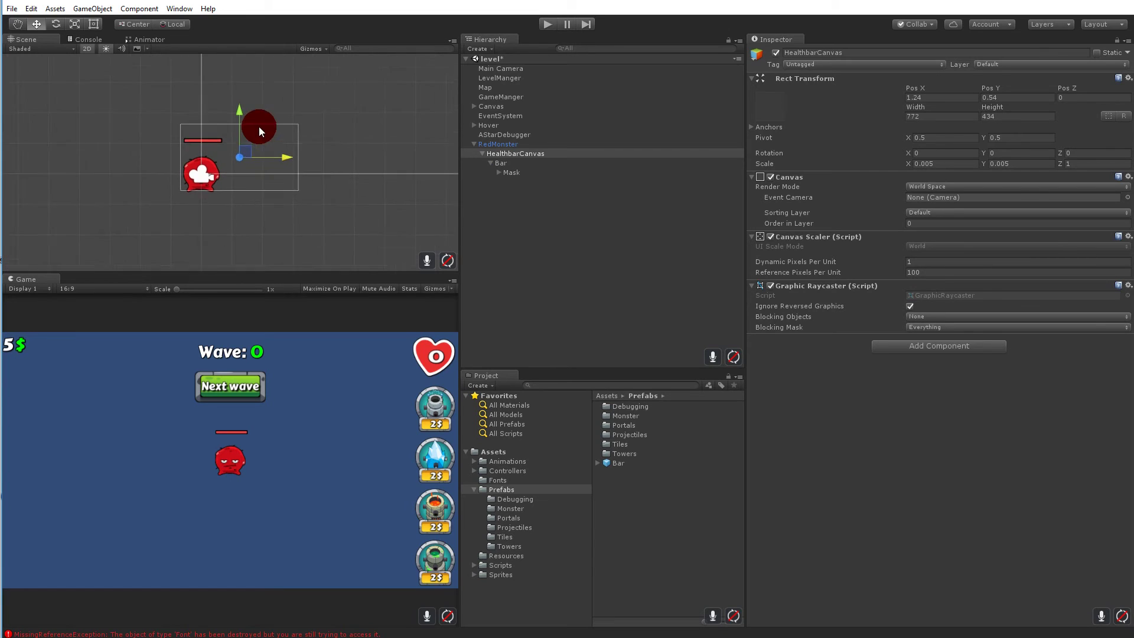
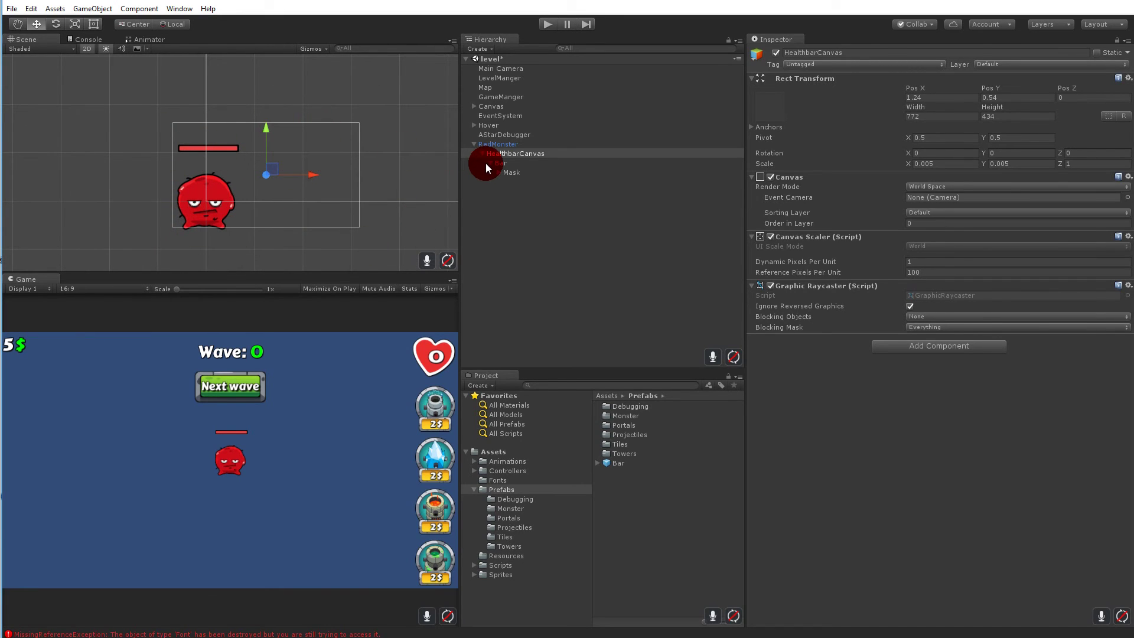
Shrink the HealthbarCanvas rectangle to about 293 wide and 176 high so it frames the bar closely.
left_click(498, 145)
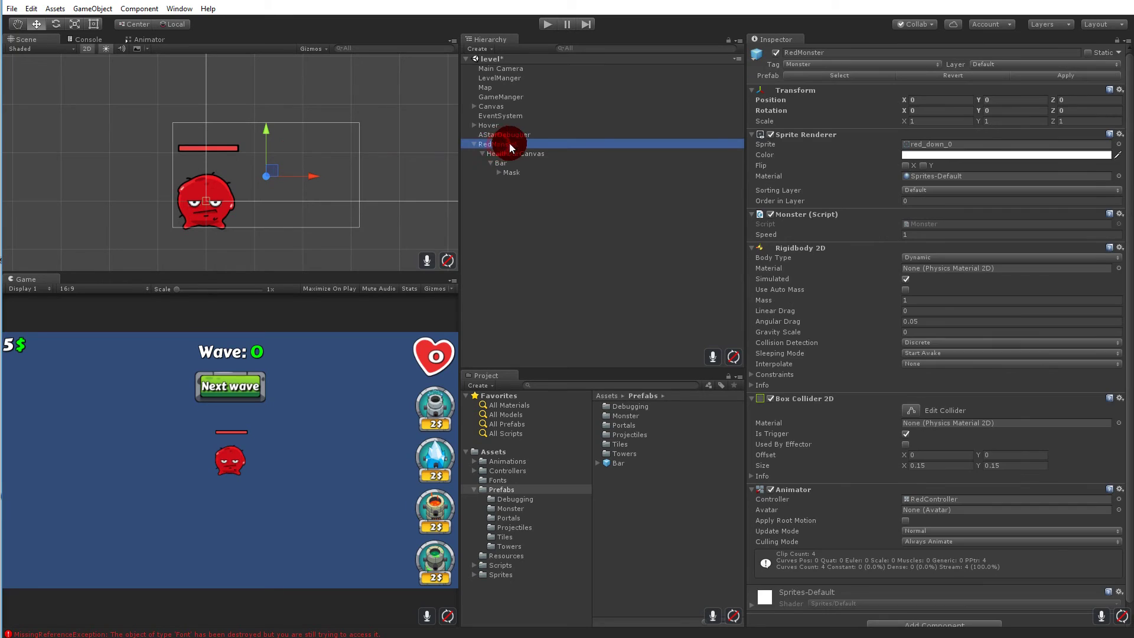
left_click(135, 26)
left_click(514, 153)
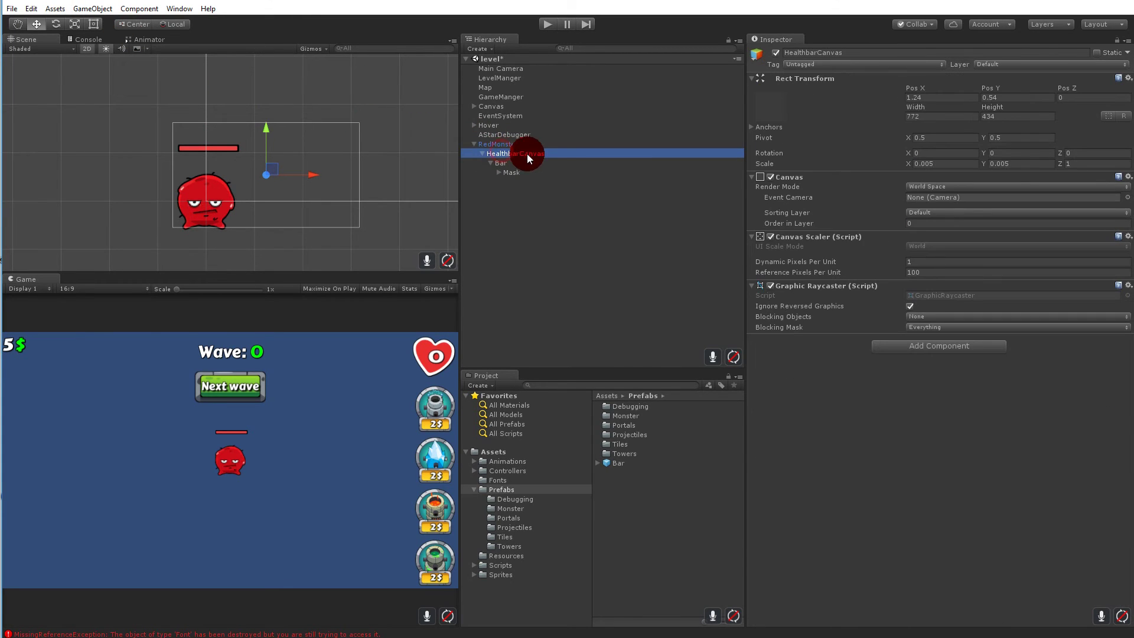
left_click(93, 24)
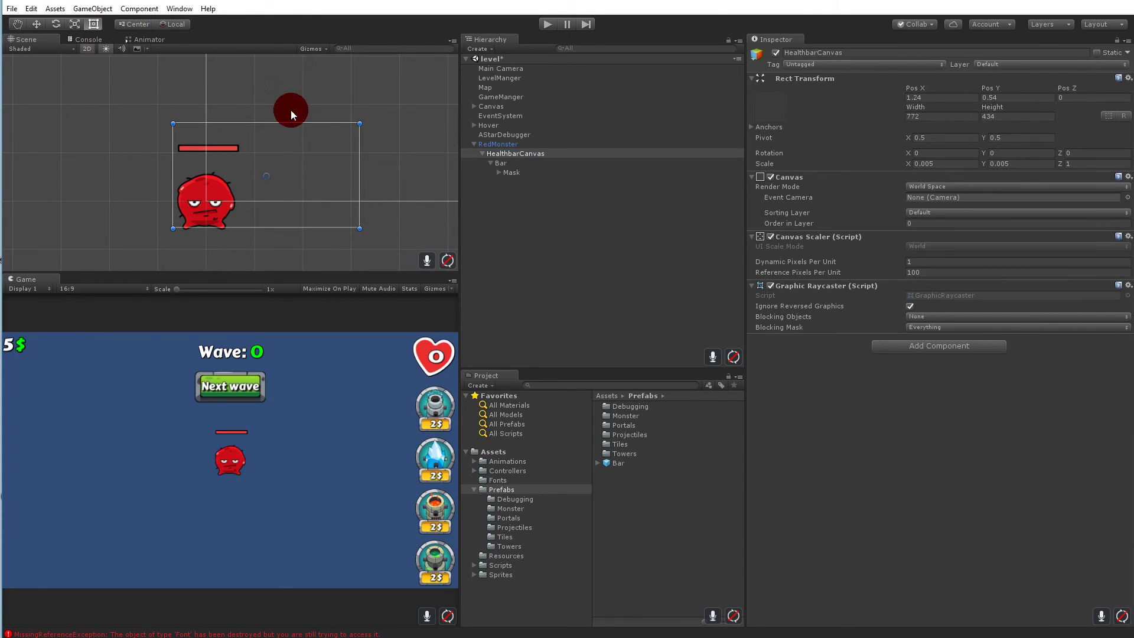
left_click_drag(360, 149, 244, 143)
mouse_move(233, 226)
left_mouse_down()
mouse_move(210, 126)
mouse_move(231, 173)
mouse_move(325, 134)
left_mouse_up()
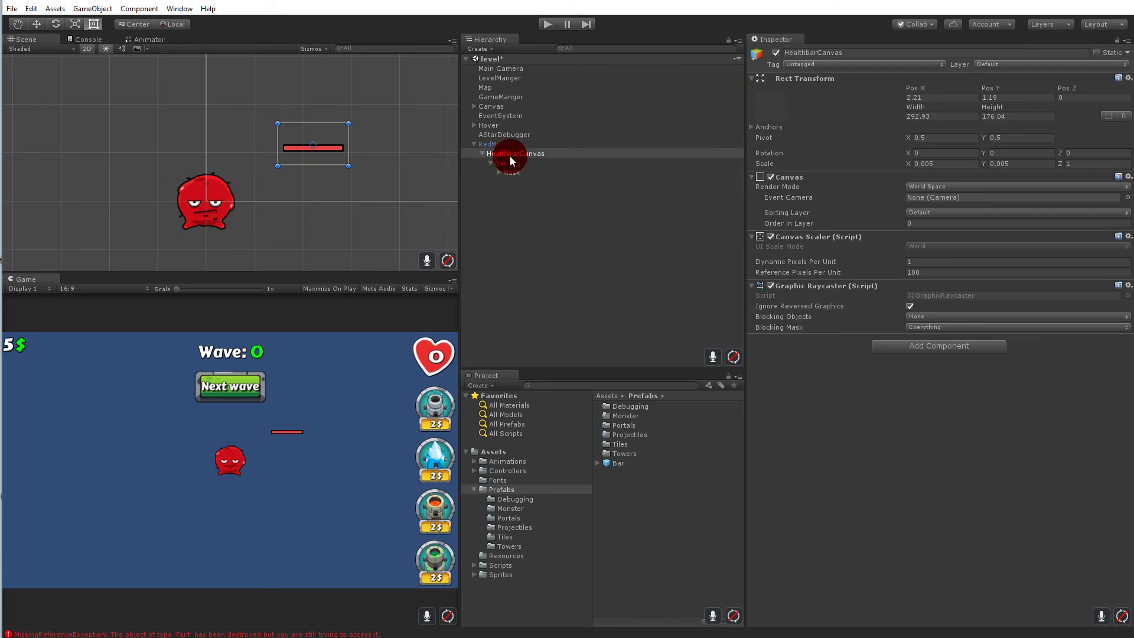
Anchor the Bar to the middle center of HealthbarCanvas and check the Mask's anchoring.
left_click(511, 162)
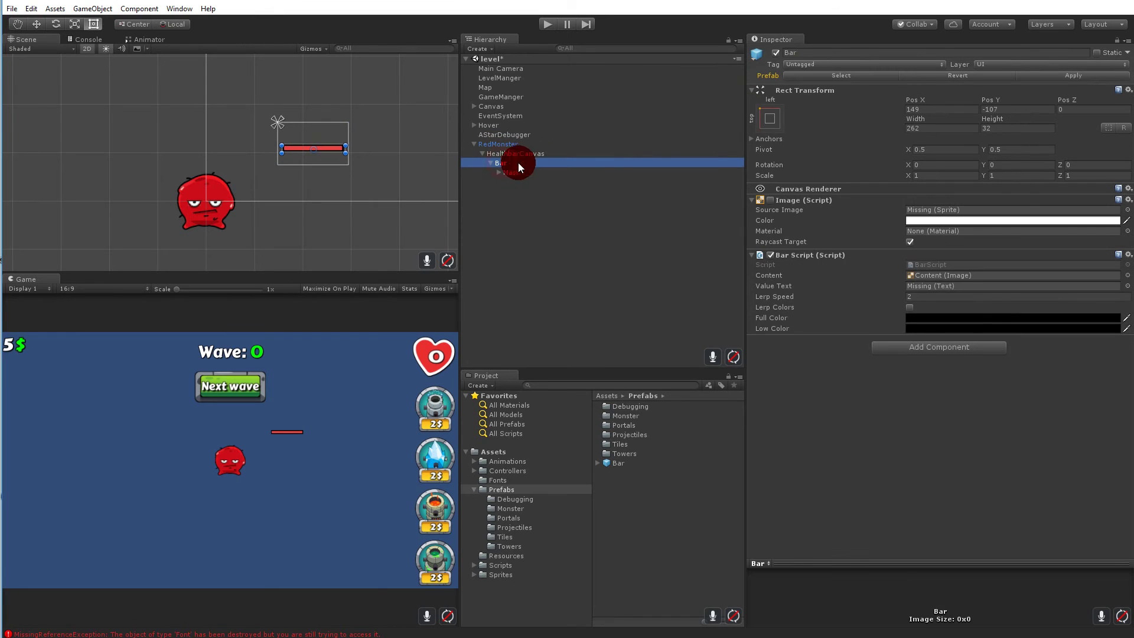
left_click(778, 122)
left_click(777, 123)
left_click(777, 123)
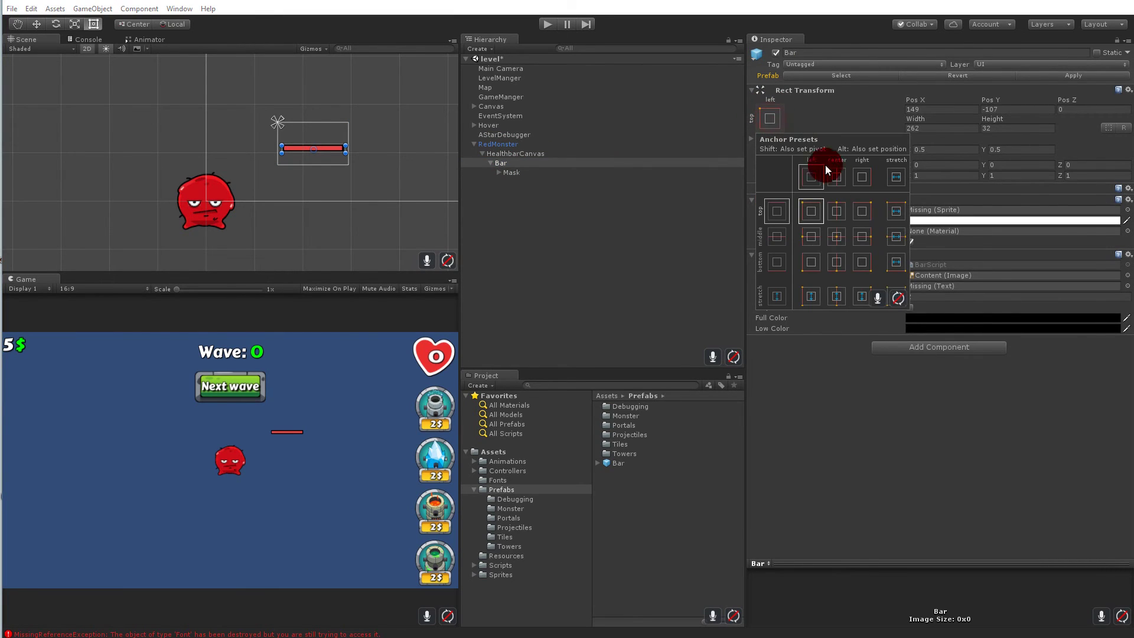
left_click(836, 236)
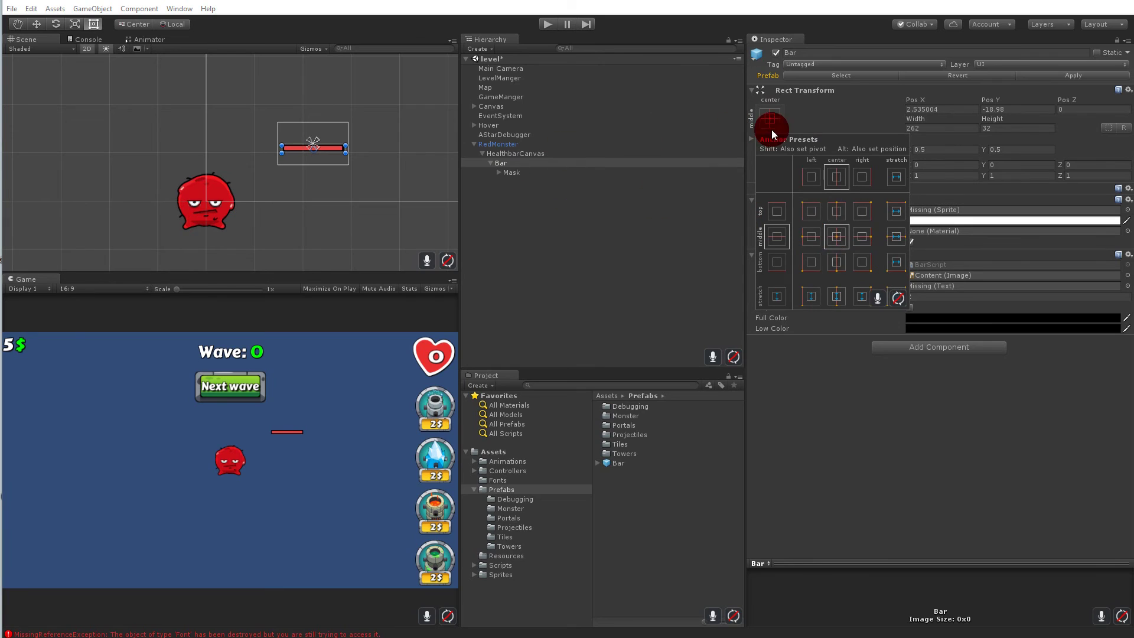
left_click(514, 172)
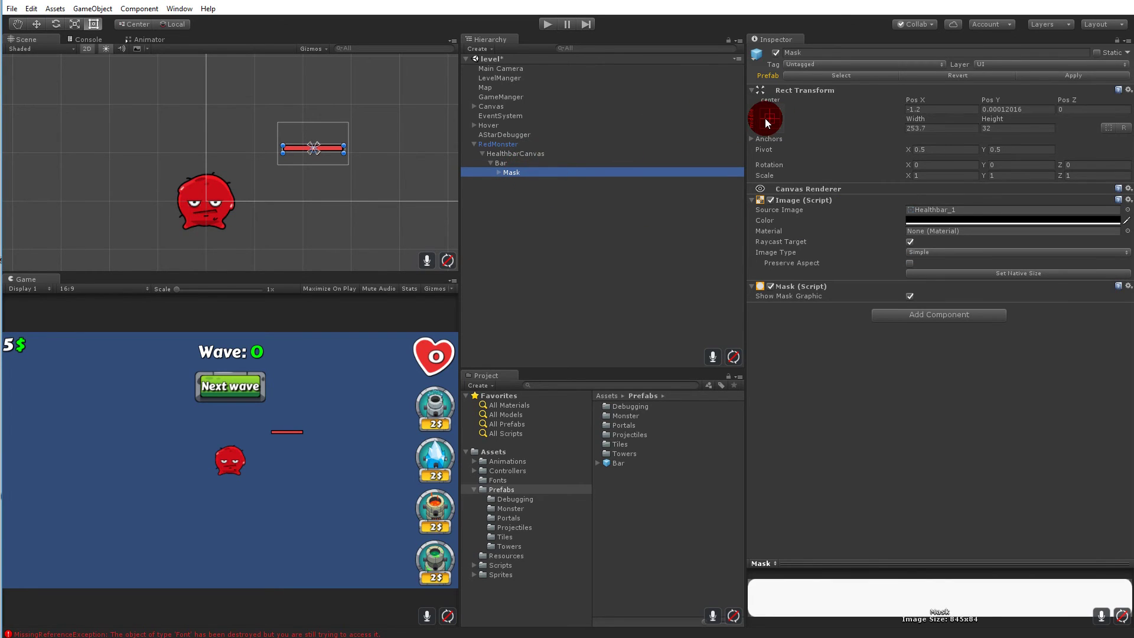
Reduce the height of the HealthbarCanvas rectangle to about 58.
left_click(515, 153)
mouse_move(333, 163)
left_mouse_down()
mouse_move(324, 118)
mouse_move(330, 130)
left_mouse_up()
left_click(504, 152)
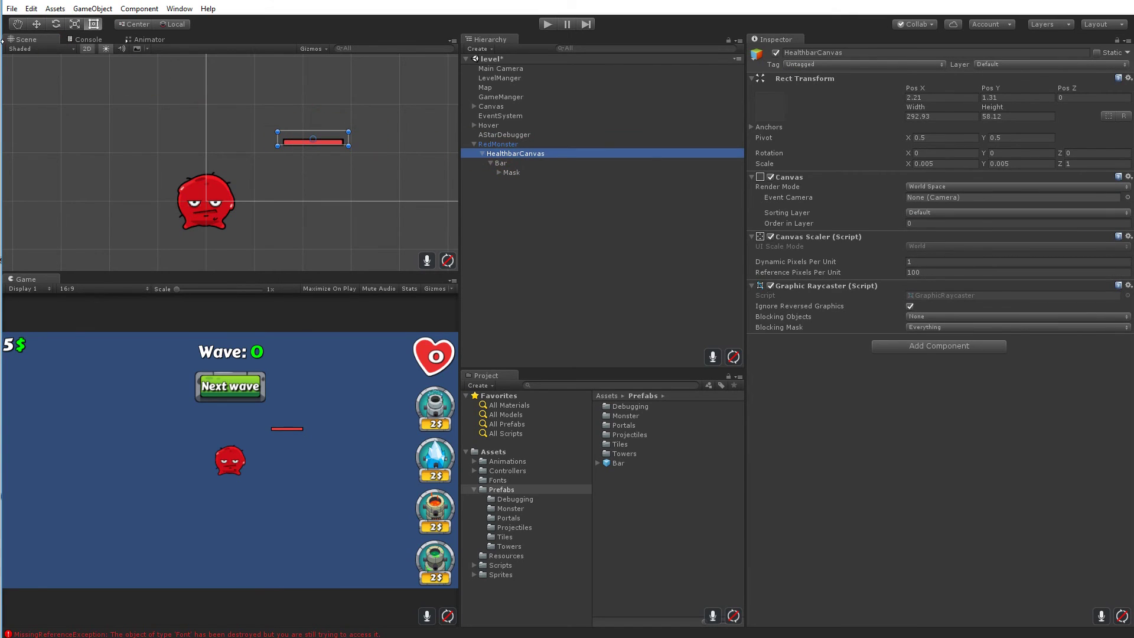
Lower HealthbarCanvas slightly and center the Bar vertically inside it at about Y -2.
left_click(36, 23)
mouse_move(312, 95)
left_mouse_down()
mouse_move(311, 118)
mouse_move(310, 106)
left_mouse_up()
left_click(514, 163)
scroll(355, 179, "up", 3)
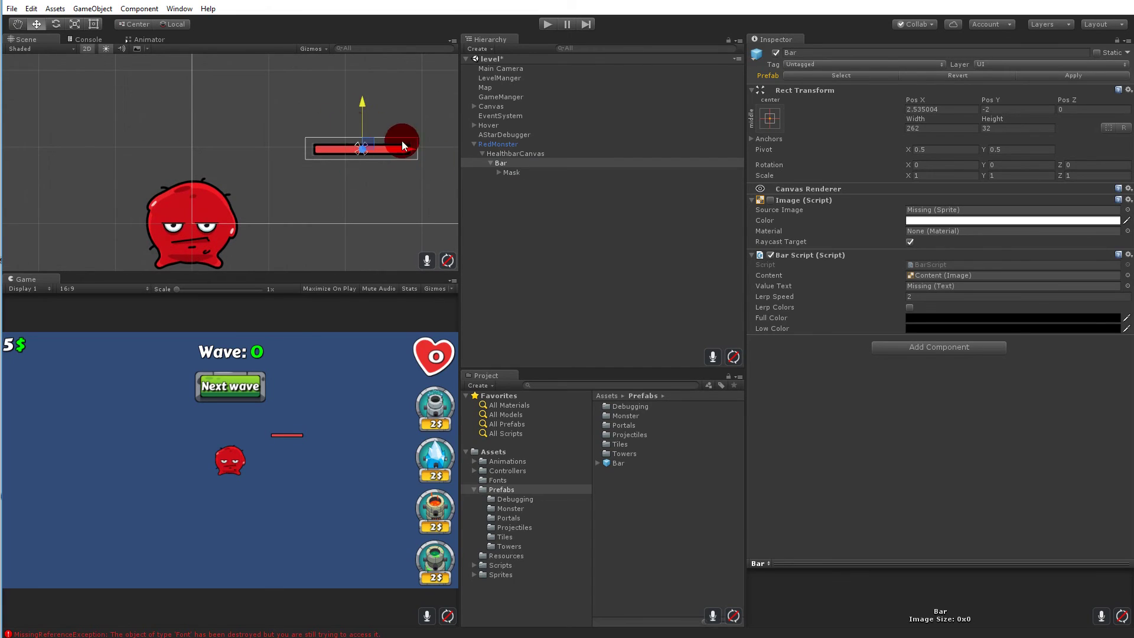
left_click(396, 179)
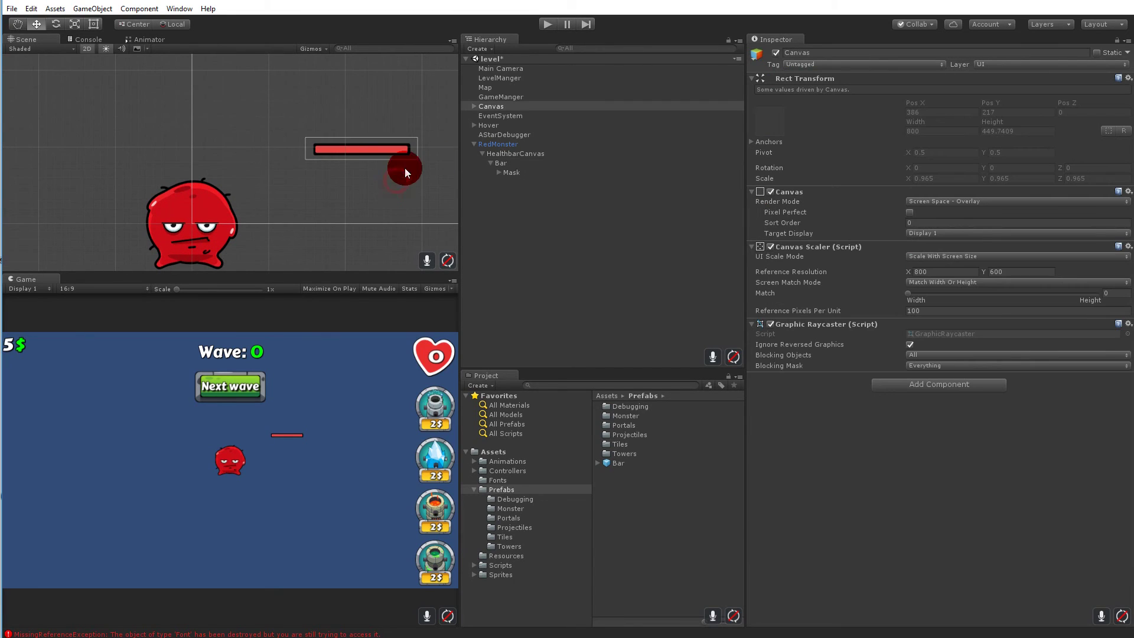
Move HealthbarCanvas to about X -0.024, Y 0.833, centering the bar just above RedMonster's head.
left_click(509, 154)
left_click_drag(408, 147, 247, 147)
left_click_drag(193, 94, 199, 108)
left_click_drag(248, 164, 209, 155)
scroll(277, 175, "up", 4)
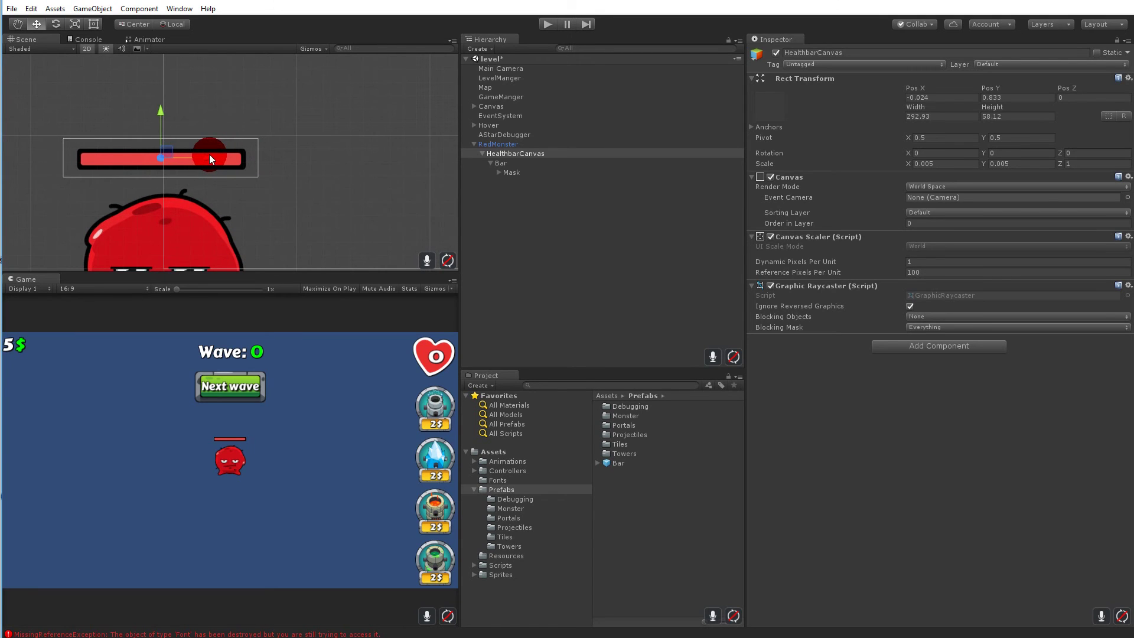
Examine the health bar's alignment above RedMonster up close in the game preview.
left_click(509, 171)
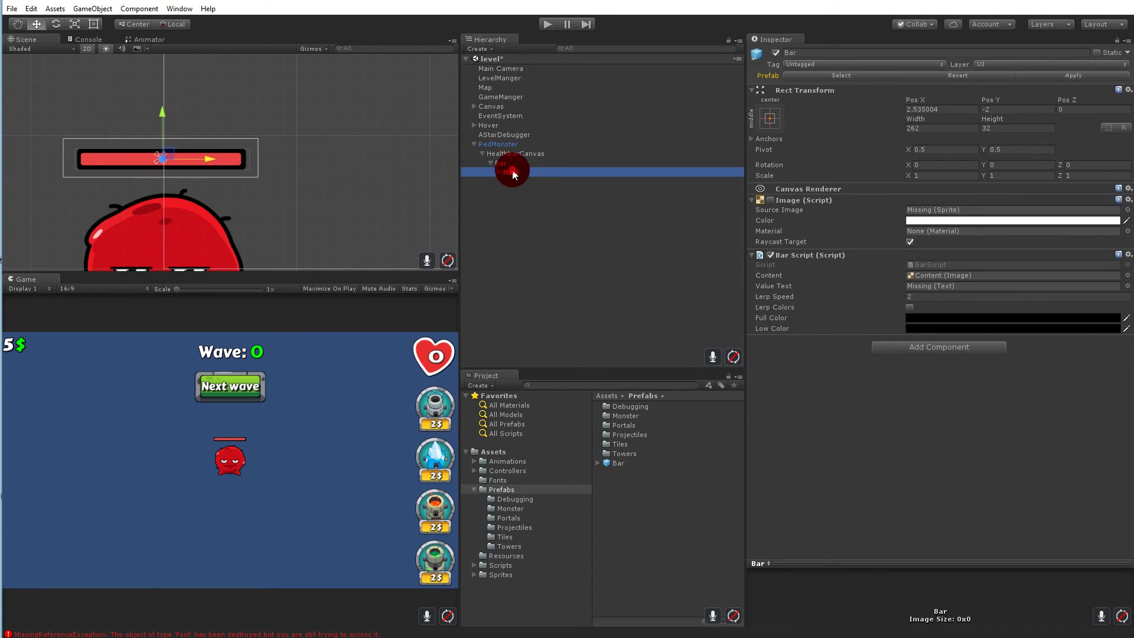
left_click(508, 162)
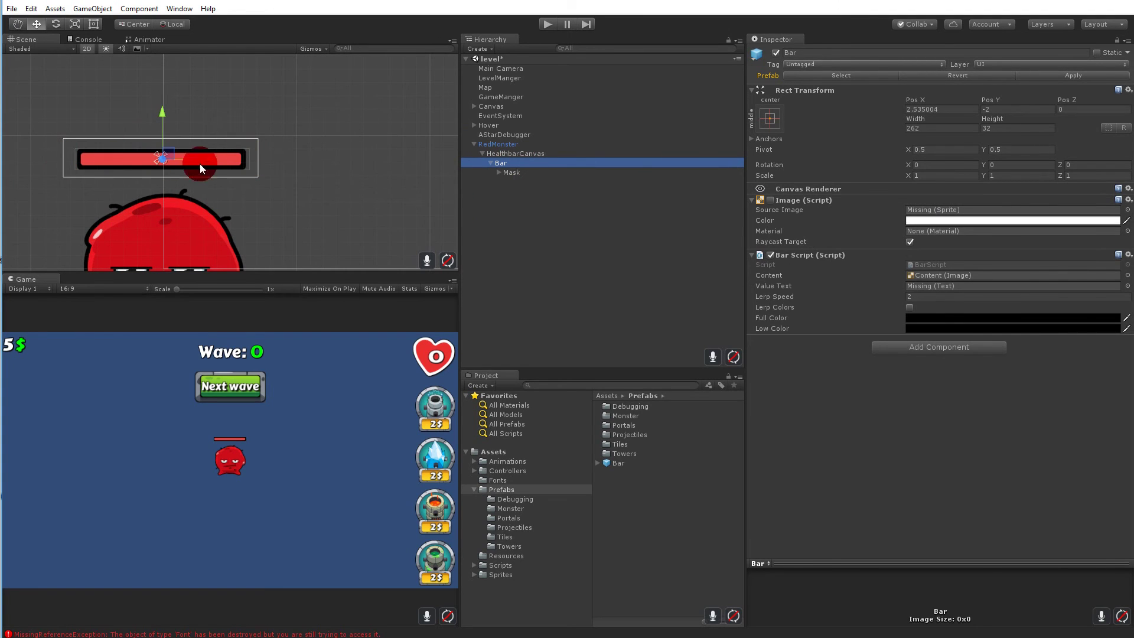
scroll(260, 448, "up", 4)
scroll(235, 427, "down", 3)
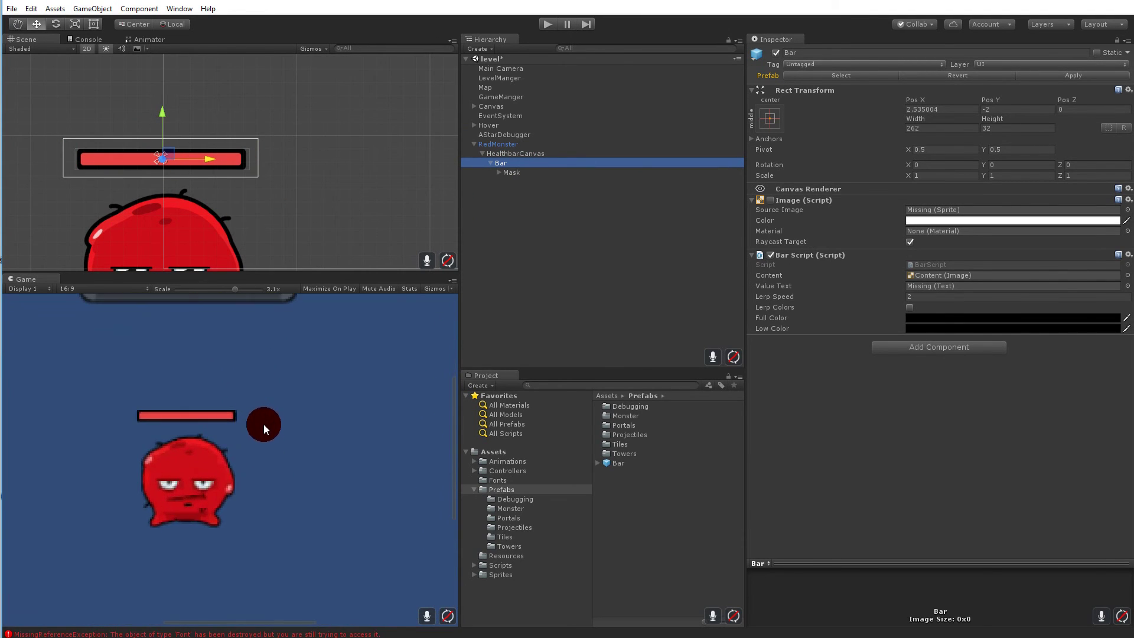
scroll(321, 436, "down", 2)
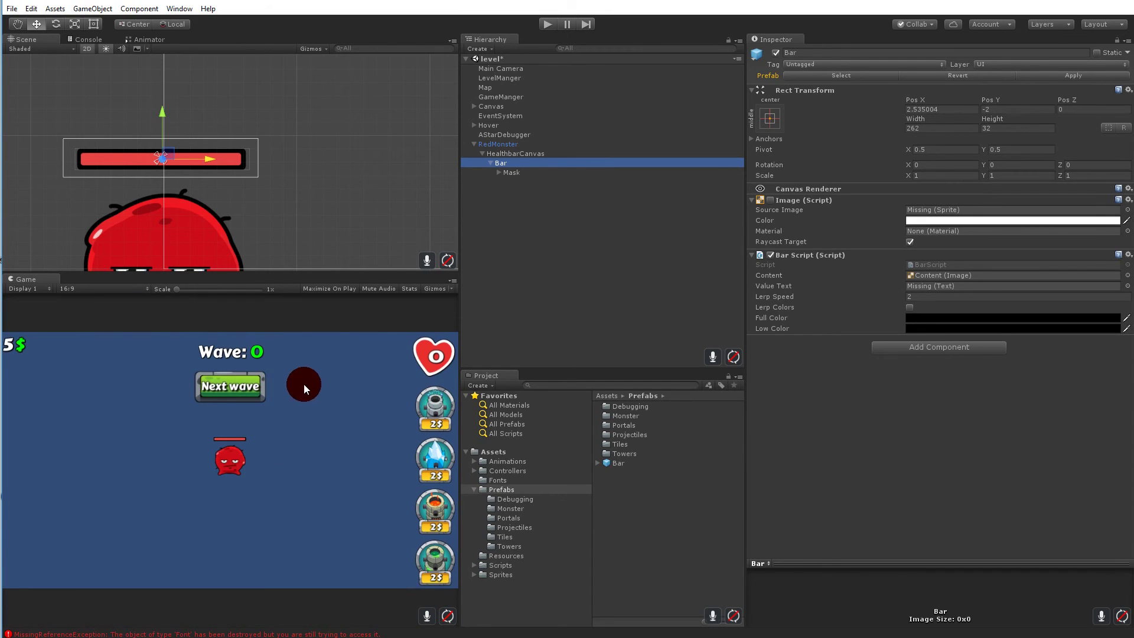
left_click_drag(207, 161, 207, 161)
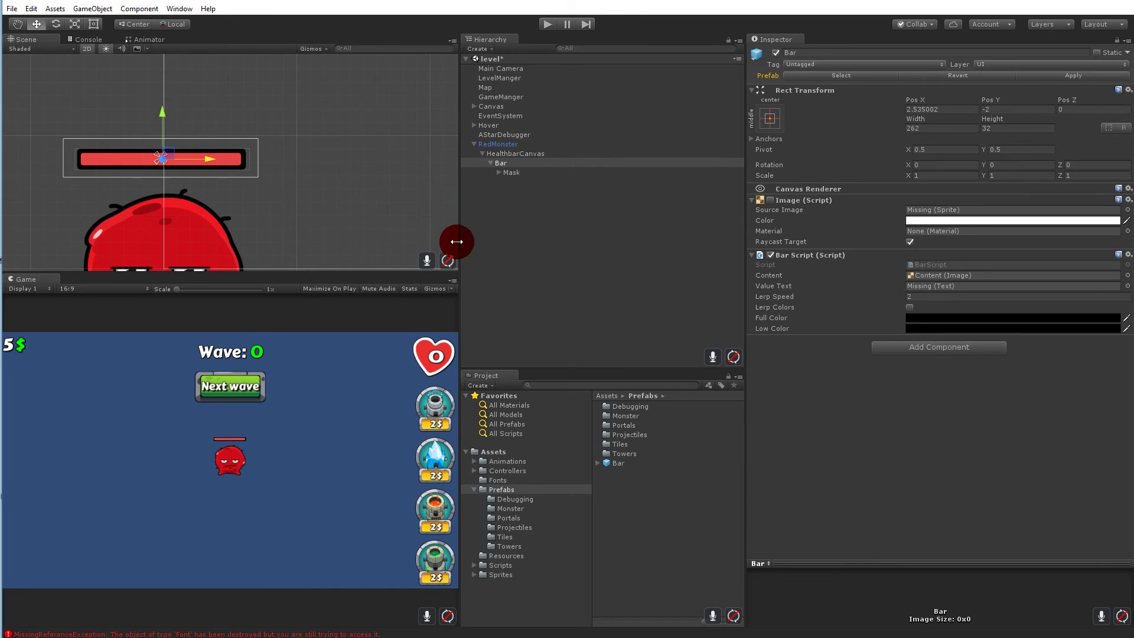
Try to narrow the Bar's rectangle from its right edge to match the visible bar, and undo the resize.
left_click(512, 162)
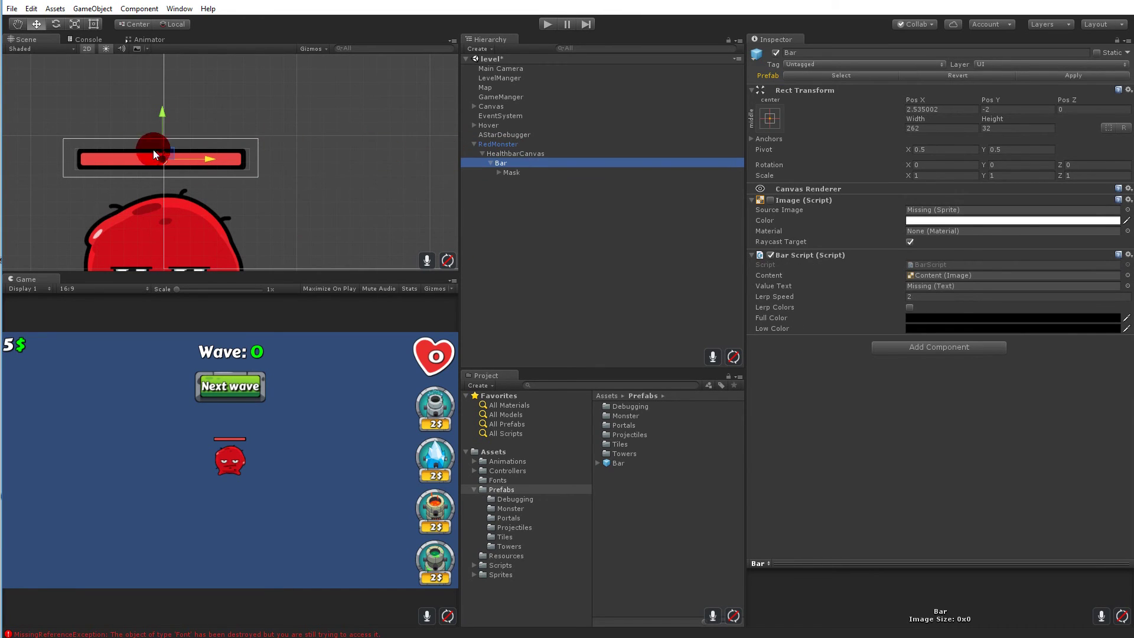
left_click(93, 24)
left_click_drag(251, 159, 220, 156)
left_click(512, 172)
key("ctrl+z")
key("ctrl+z")
key("ctrl+z")
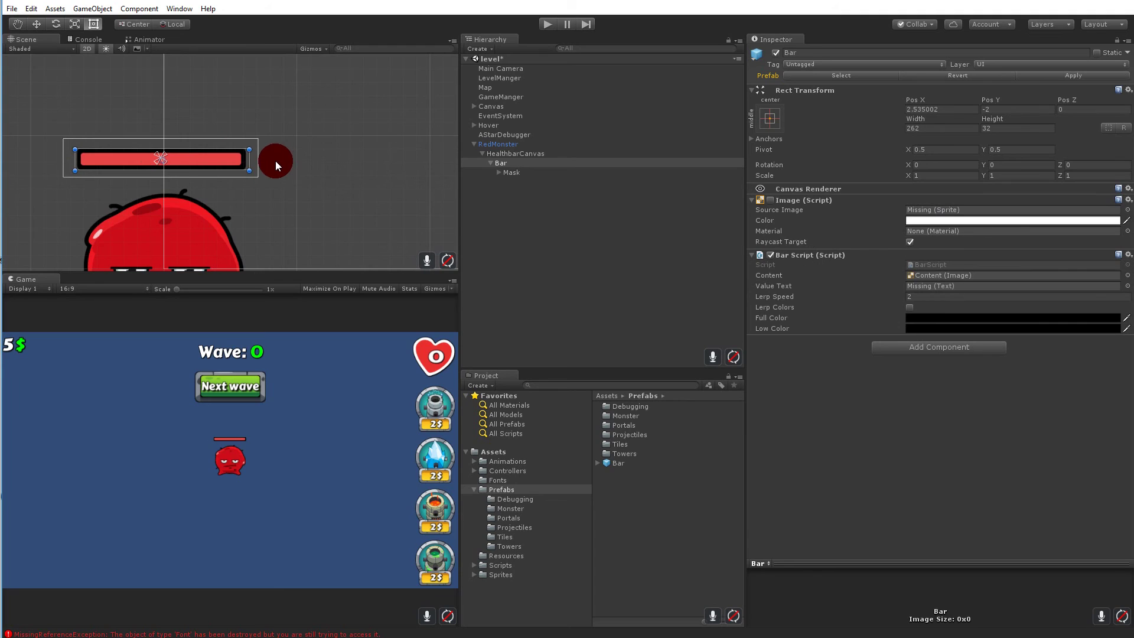
key("ctrl+z")
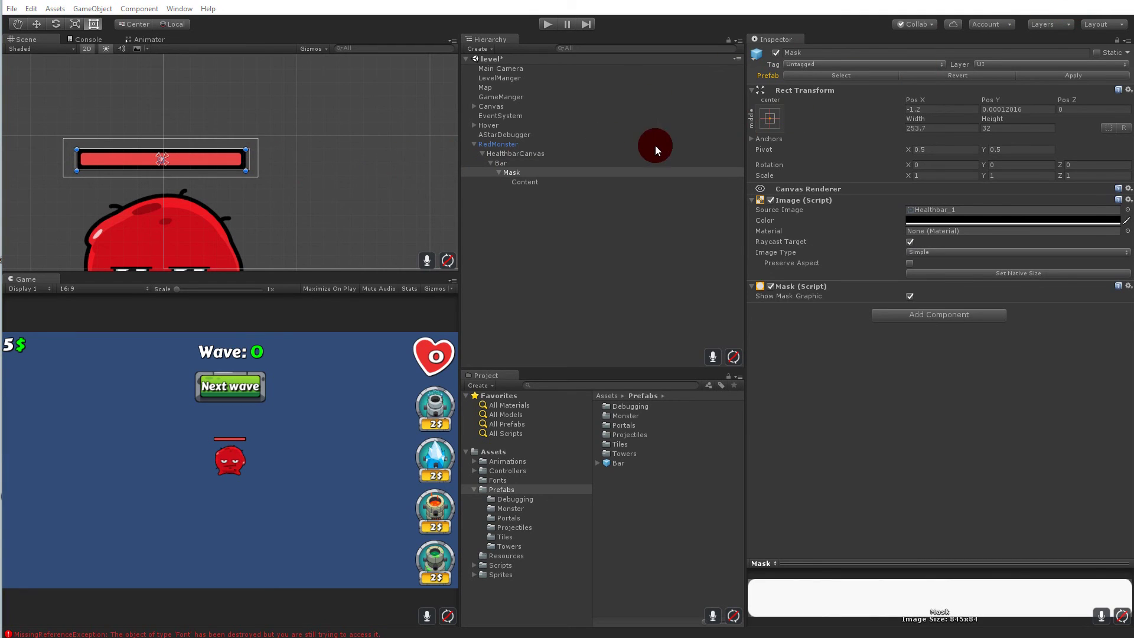
Adjust the Mask and its Content vertically so the red fill sits evenly inside the health bar's black border.
left_click(511, 173)
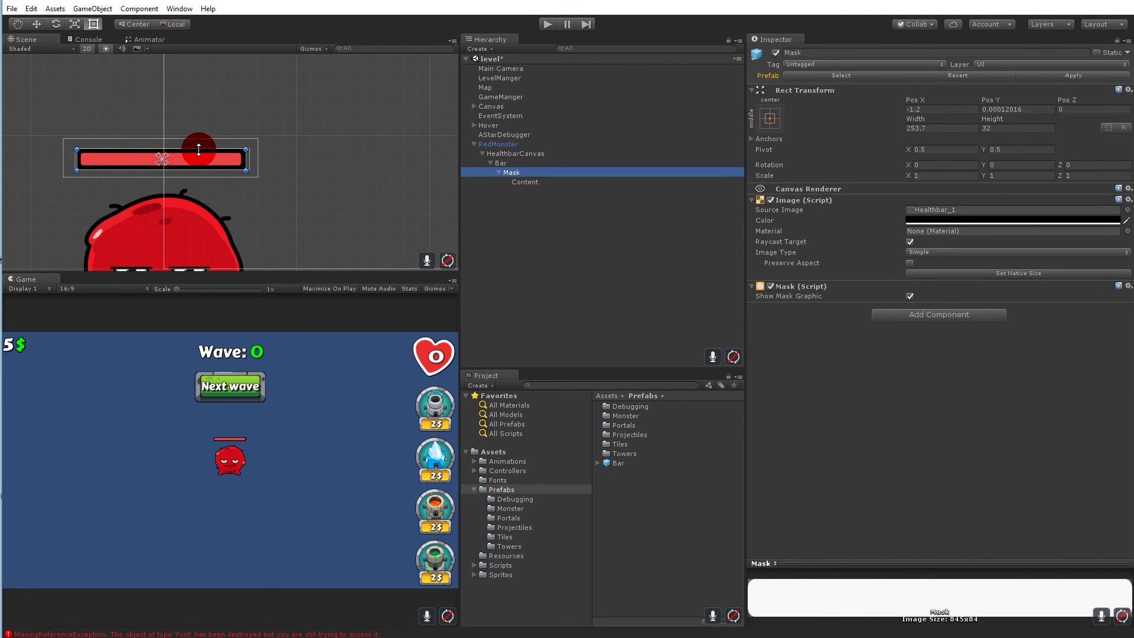
left_click(198, 150)
mouse_move(198, 150)
left_mouse_down()
mouse_move(200, 170)
mouse_move(199, 160)
left_mouse_up()
left_click(519, 182)
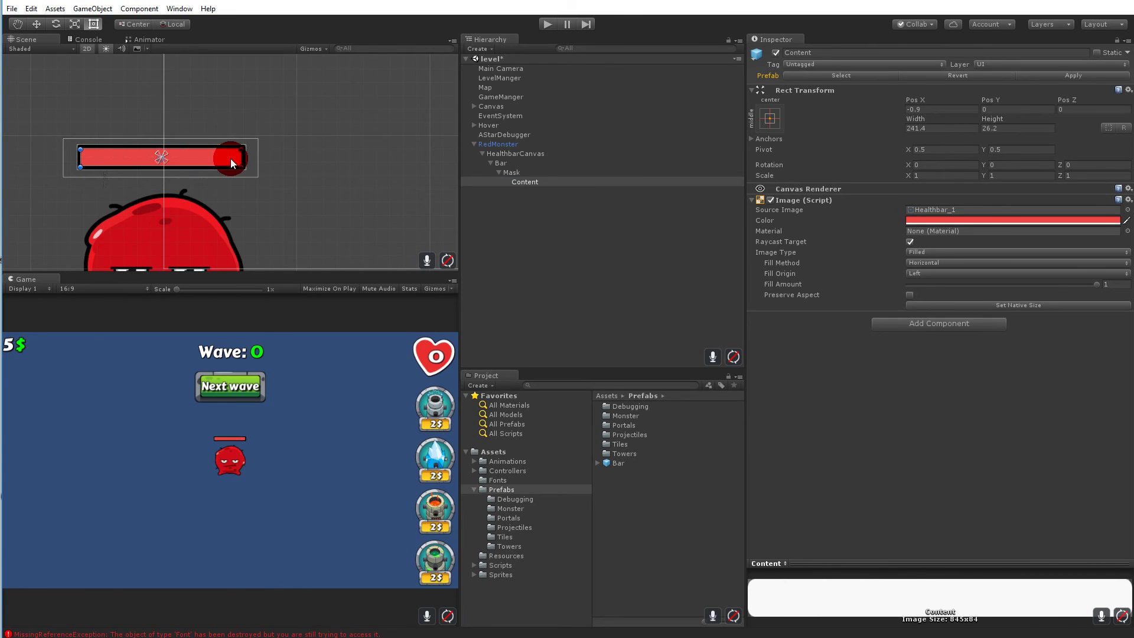
left_click(353, 168)
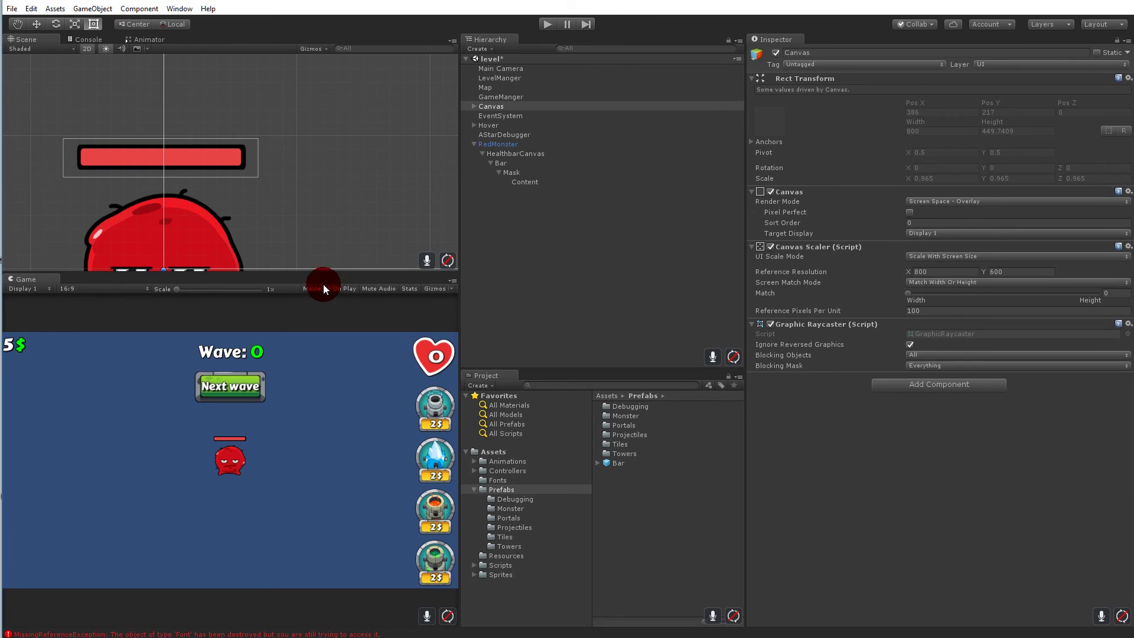
Collapse RedMonster's HealthbarCanvas and save it as a prefab in the Prefabs folder.
left_click(505, 154)
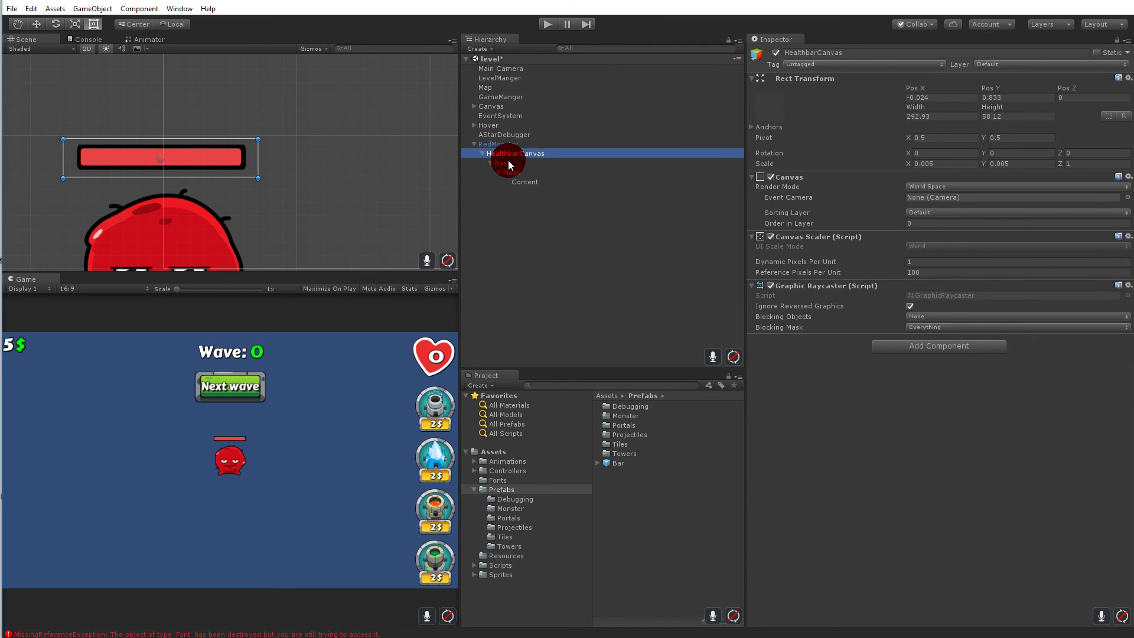
left_click(480, 153)
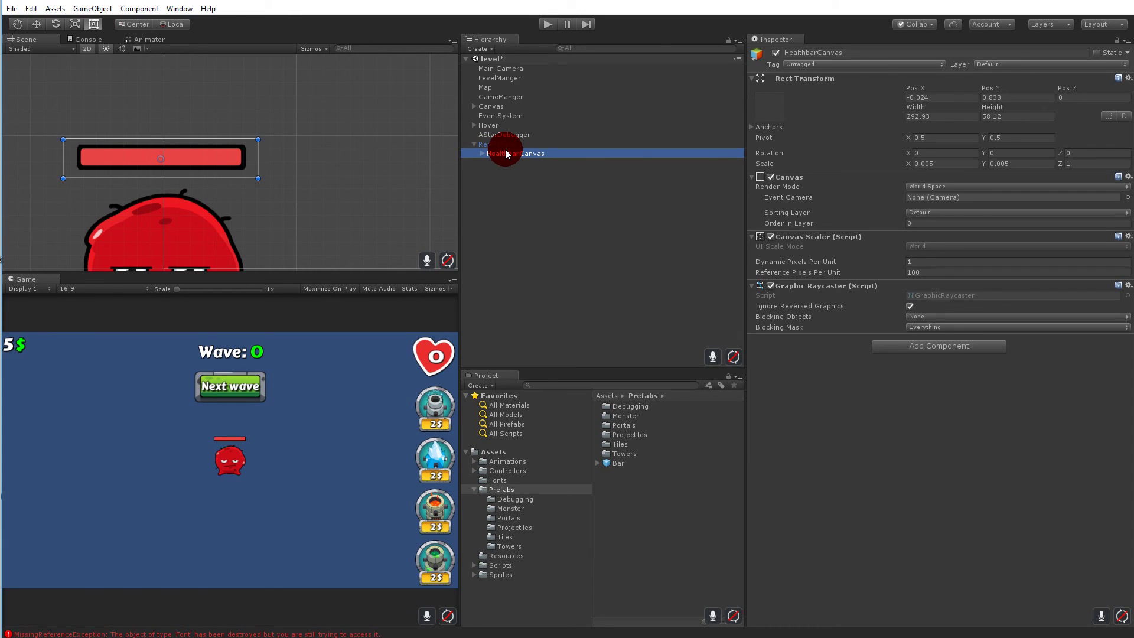
mouse_move(503, 154)
left_mouse_down()
mouse_move(662, 471)
mouse_move(649, 473)
left_mouse_up()
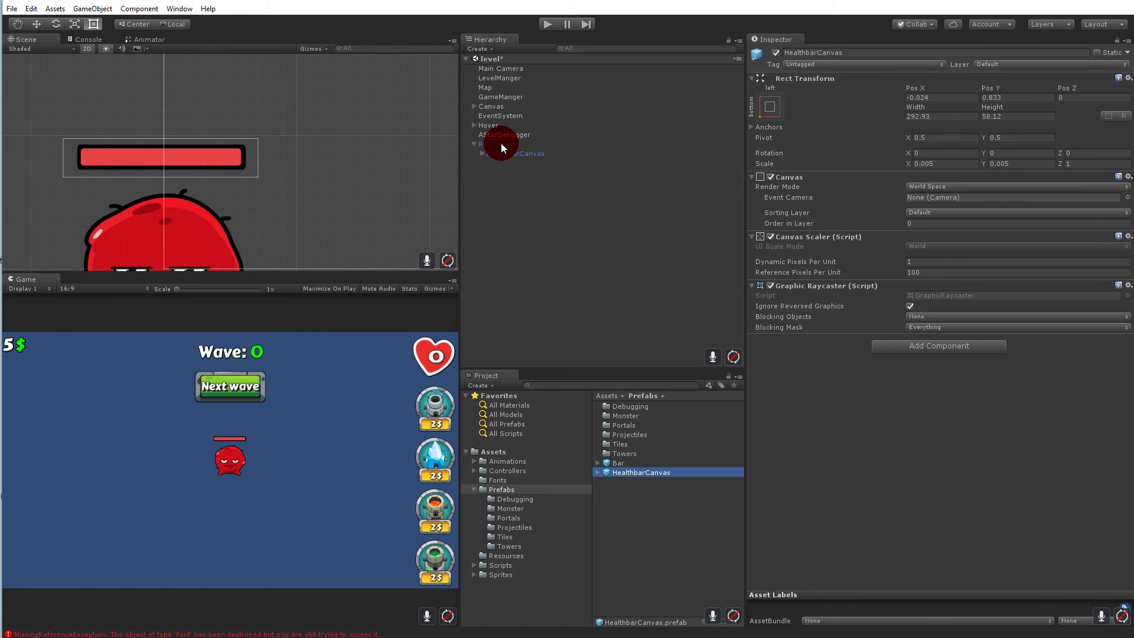
Overwrite the RedMonster prefab in the Monster folder with the scene's RedMonster, including its HealthbarCanvas.
double_click(636, 415)
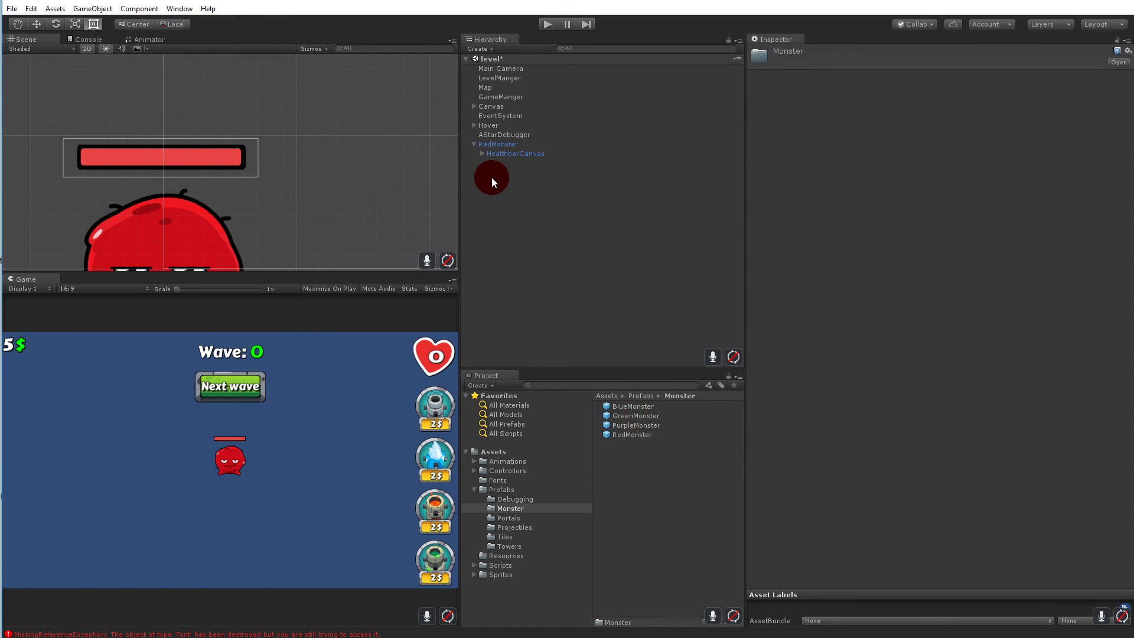
left_click_drag(498, 143, 636, 434)
left_click(601, 435)
Place the PurpleMonster, GreenMonster and BlueMonster prefabs in the scene hierarchy.
double_click(632, 425)
left_click_drag(592, 292, 593, 292)
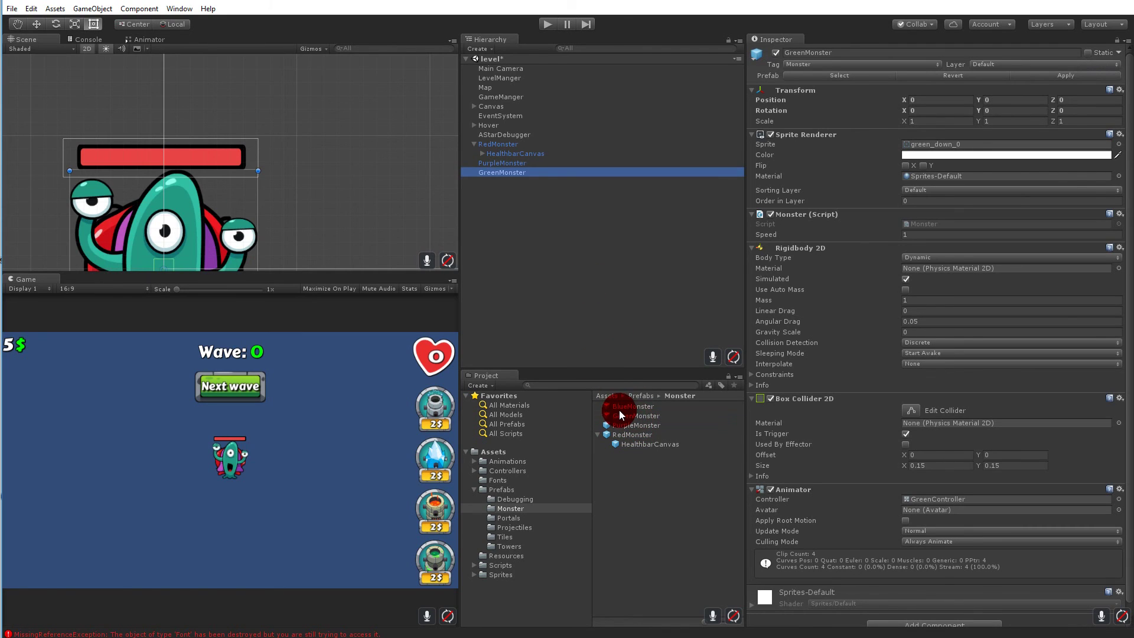
left_click_drag(552, 256, 583, 271)
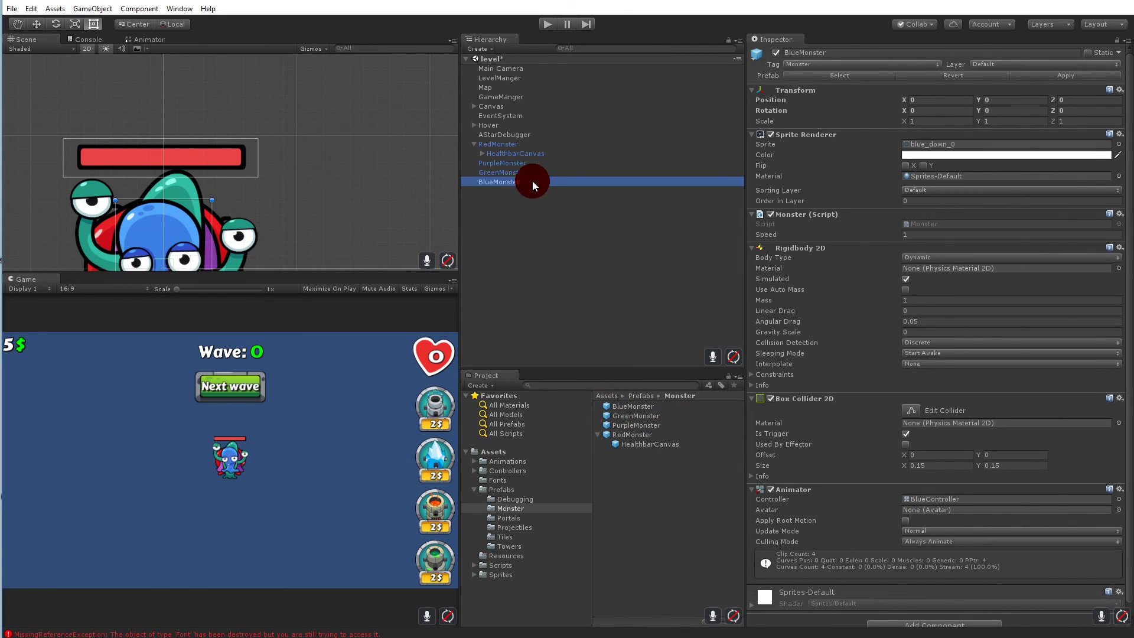
Duplicate HealthbarCanvas three times and parent one copy each to PurpleMonster, GreenMonster and BlueMonster.
right_click(503, 155)
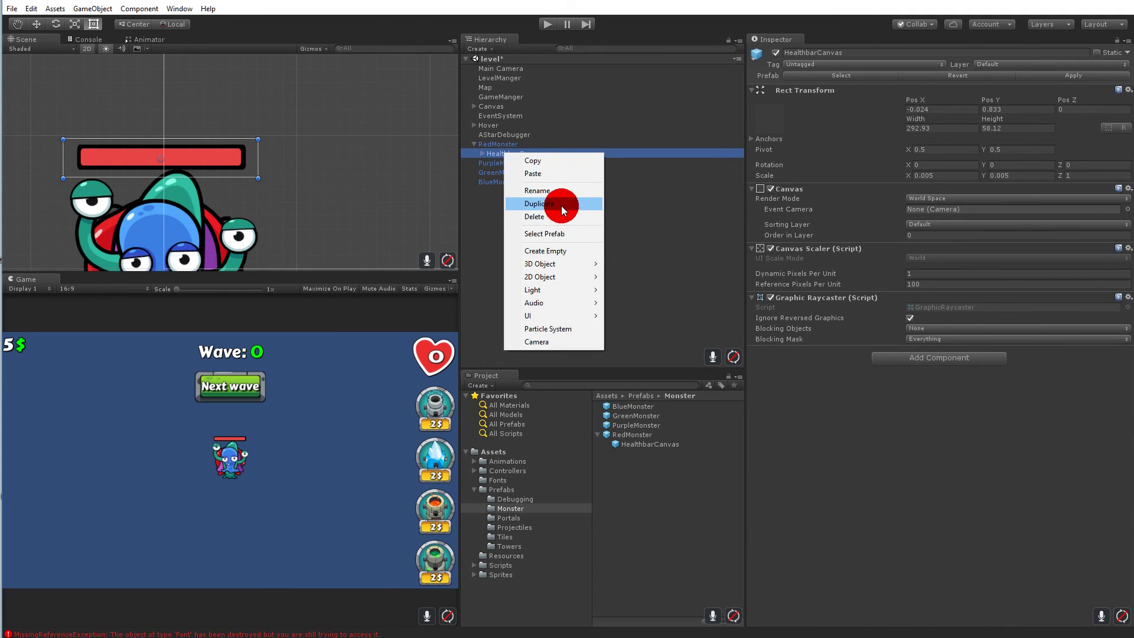
left_click(561, 205)
mouse_move(525, 163)
left_mouse_down()
mouse_move(506, 157)
mouse_move(512, 172)
left_mouse_up()
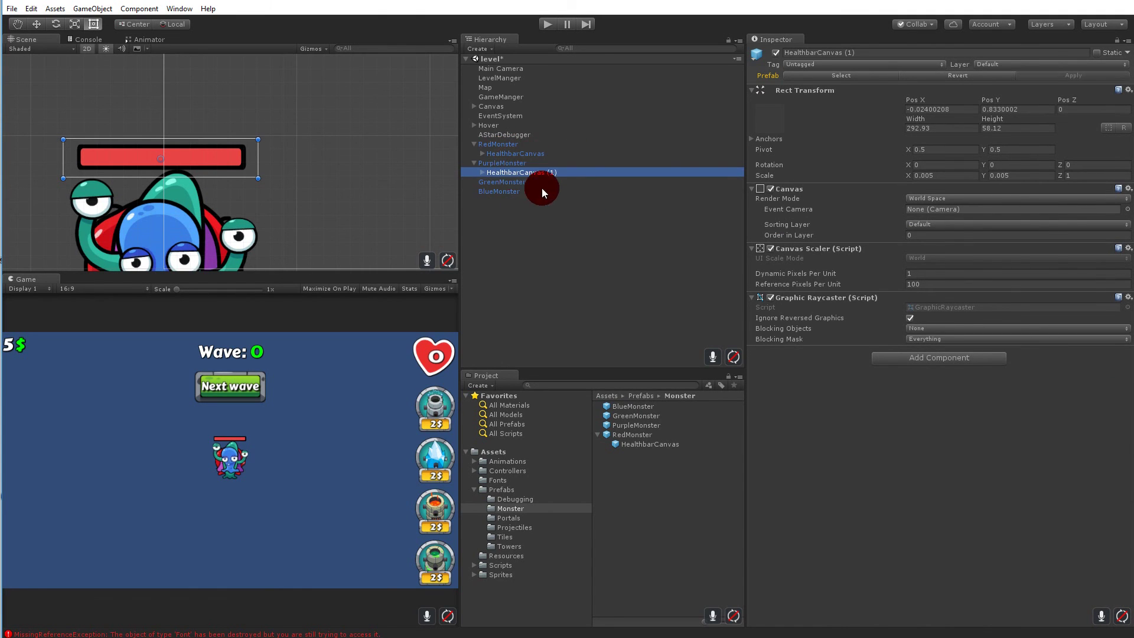
right_click(512, 173)
left_click(580, 222)
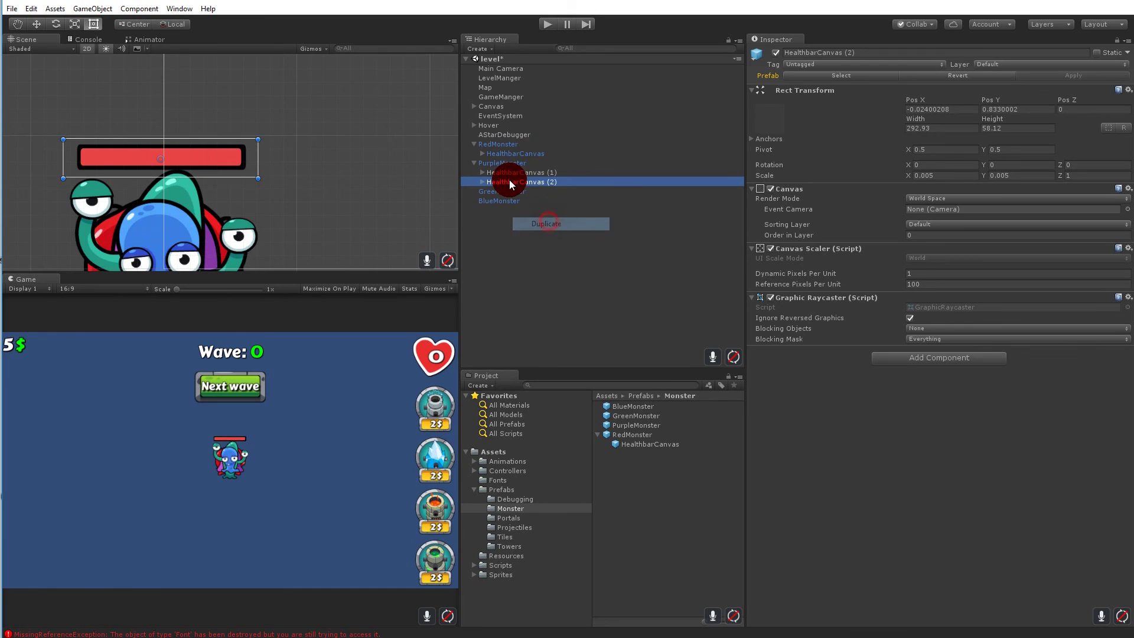
left_click_drag(512, 186, 514, 190)
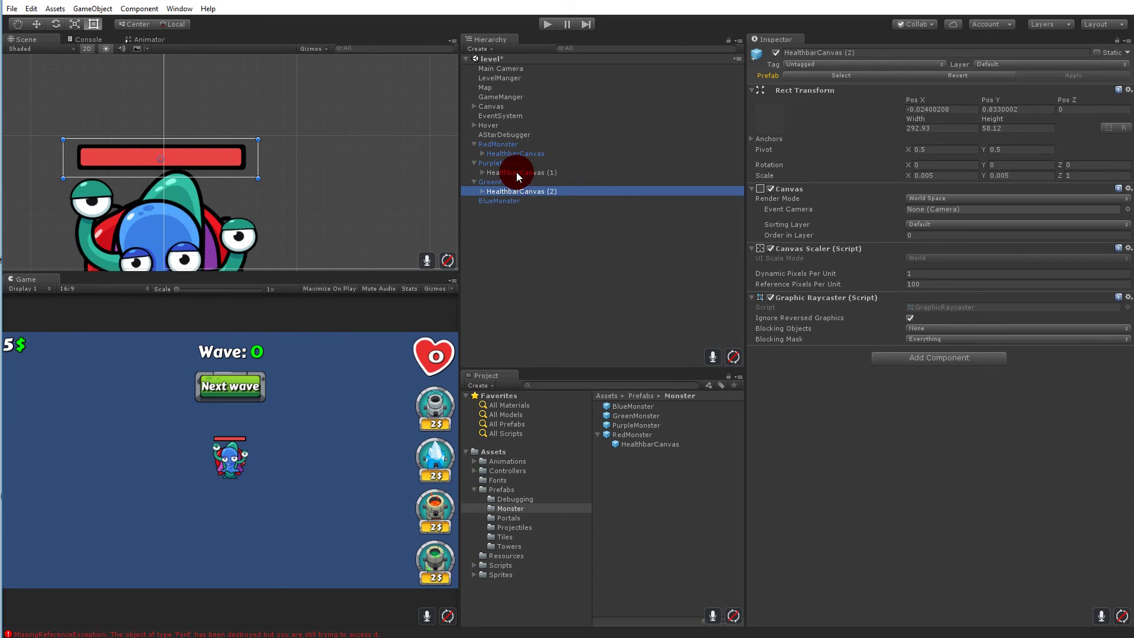
right_click(516, 172)
left_click(555, 222)
mouse_move(516, 183)
left_mouse_down()
mouse_move(520, 218)
mouse_move(508, 211)
left_mouse_up()
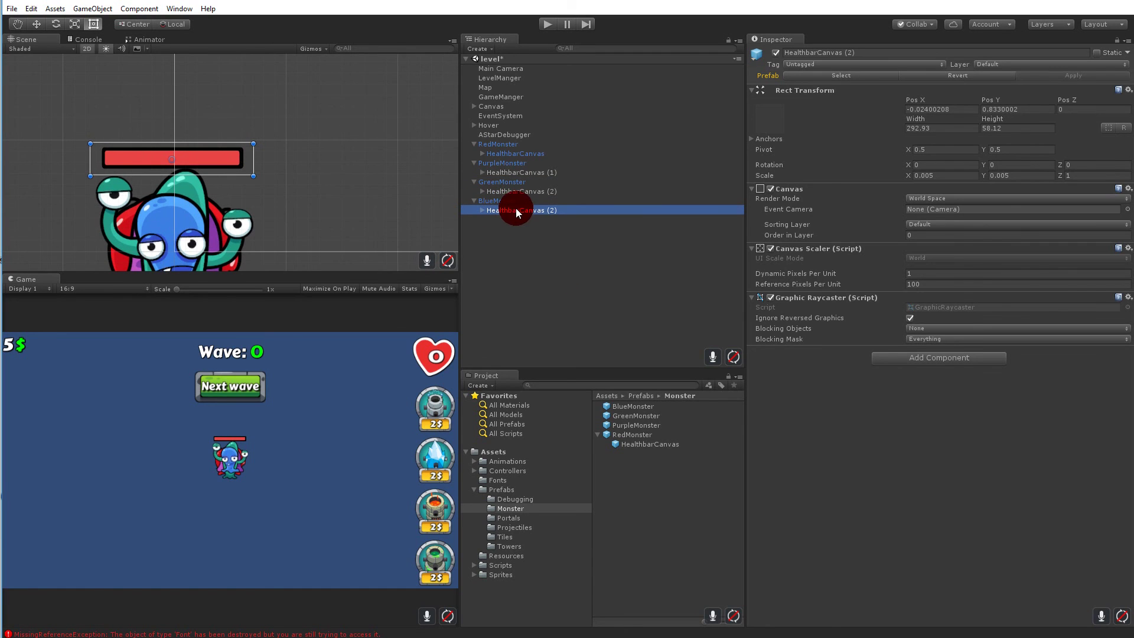
Delete RedMonster from the scene and move PurpleMonster aside to about X 2.373, Y 0.086.
left_click(499, 145)
key("Delete")
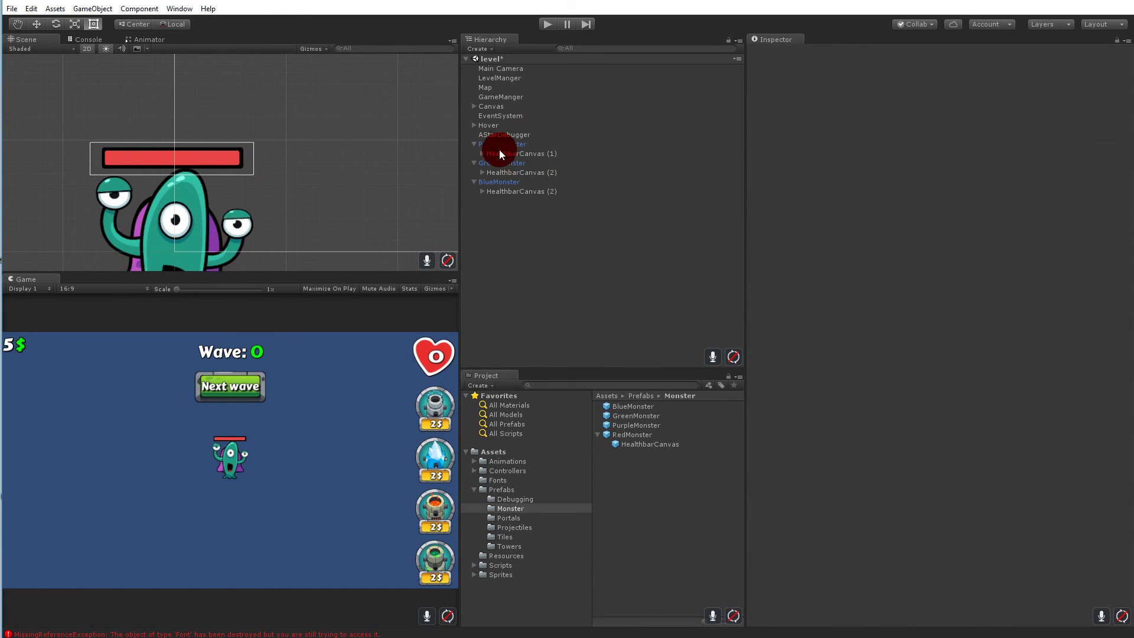
left_click(500, 149)
left_click_drag(208, 218, 449, 195)
scroll(356, 243, "down", 2)
left_click_drag(286, 446, 298, 451)
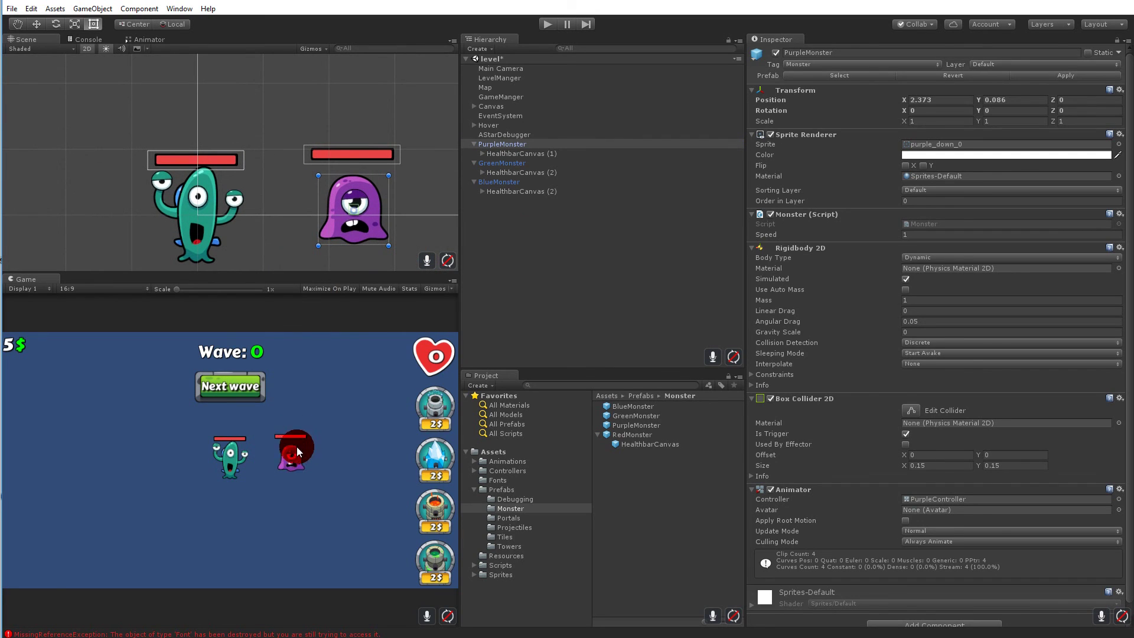
Overwrite the PurpleMonster prefab with the scene's PurpleMonster and its health bar, and delete it from the scene.
left_click(514, 144)
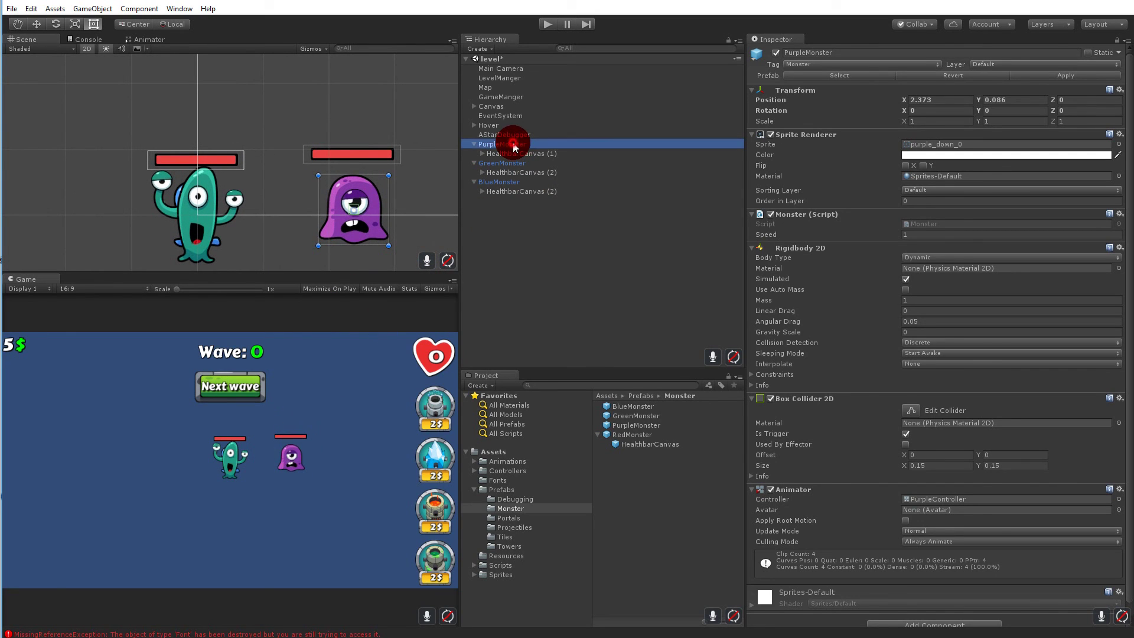
left_click_drag(504, 146, 634, 429)
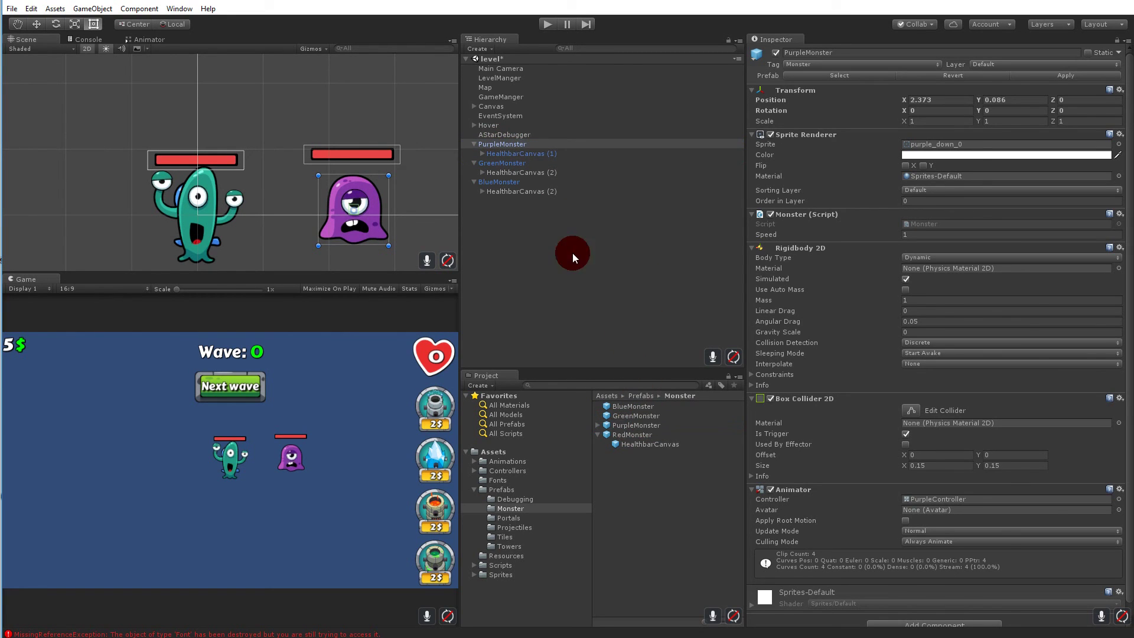
left_click(503, 144)
key("Delete")
Move GreenMonster to about X 2.237, Y -0.036 and raise its health bar canvas slightly above its head.
left_click(499, 147)
left_click_drag(223, 183, 359, 185)
left_click(511, 154)
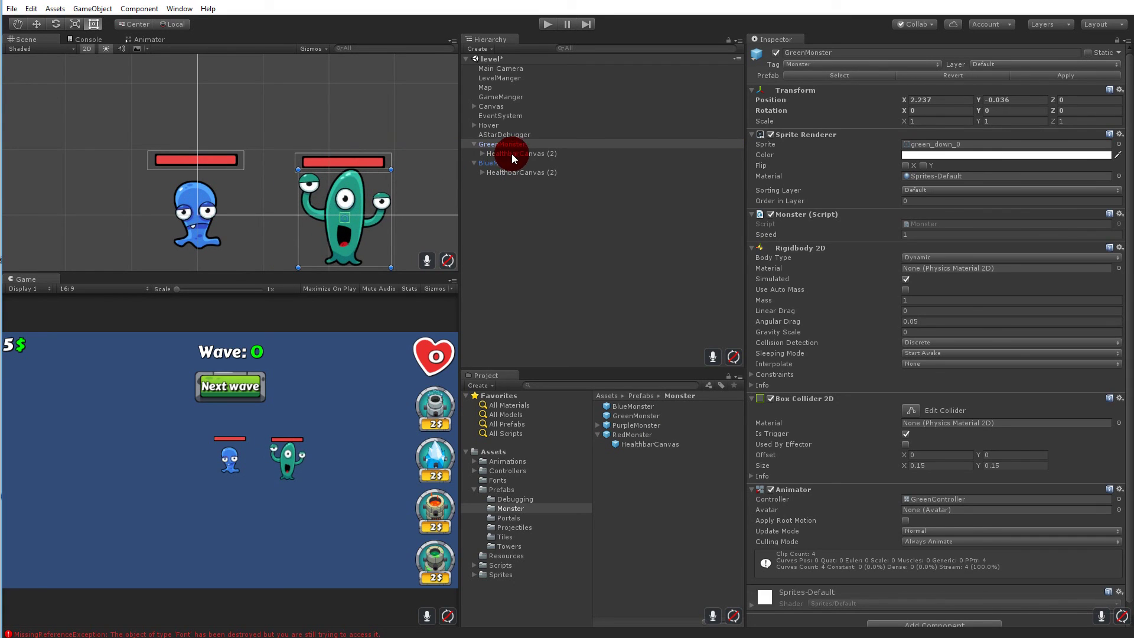
left_click(371, 166)
left_click_drag(373, 165, 387, 154)
Overwrite the GreenMonster prefab with the scene's GreenMonster and its health bar, and delete it from the scene.
mouse_move(506, 156)
left_mouse_down()
mouse_move(491, 144)
mouse_move(651, 362)
mouse_move(642, 416)
left_mouse_up()
left_click(493, 144)
key("Delete")
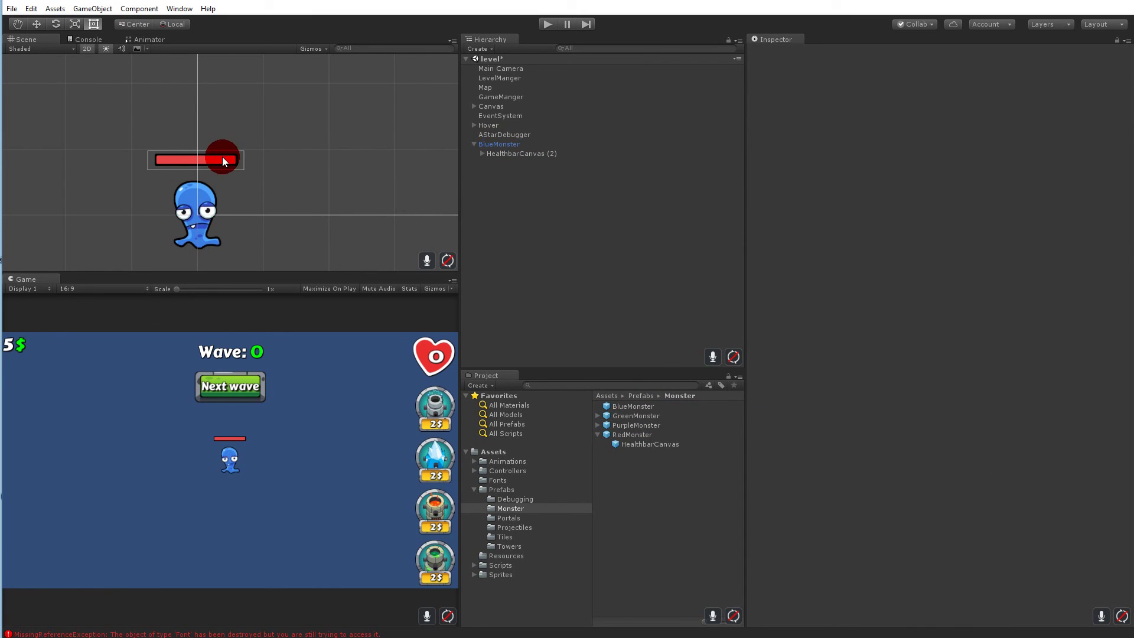
Lower BlueMonster's health bar canvas to about X -0.042, Y 0.734 and overwrite the BlueMonster prefab.
left_click(508, 154)
left_click_drag(218, 158, 218, 167)
mouse_move(482, 152)
left_mouse_down()
mouse_move(704, 417)
mouse_move(638, 407)
left_mouse_up()
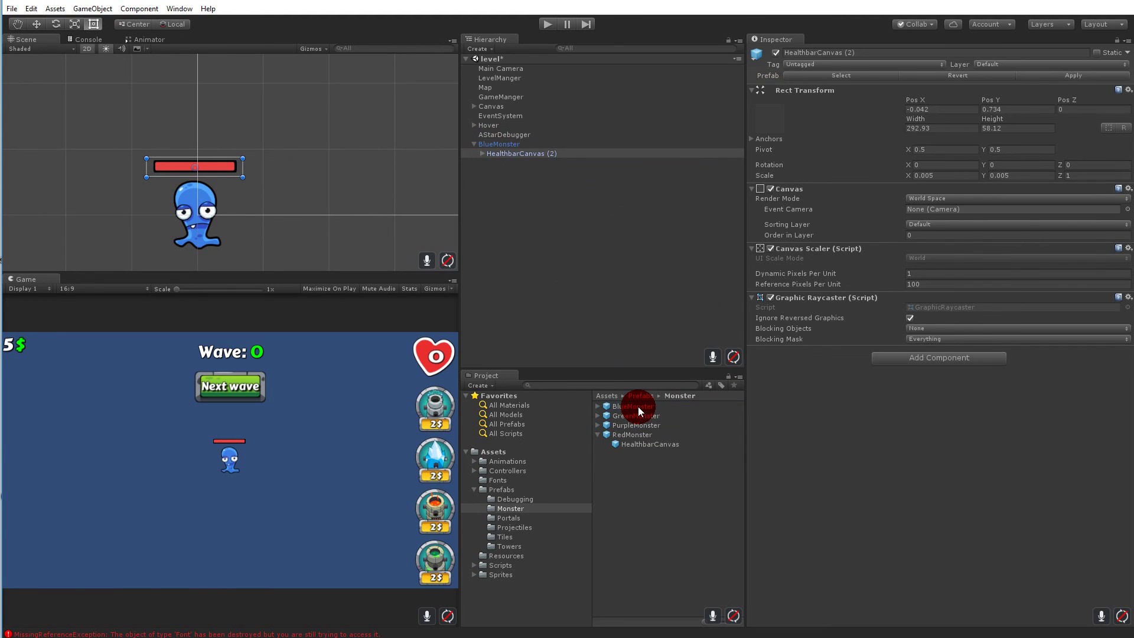
Delete BlueMonster from the scene.
left_click(500, 134)
left_click(500, 144)
key("Delete")
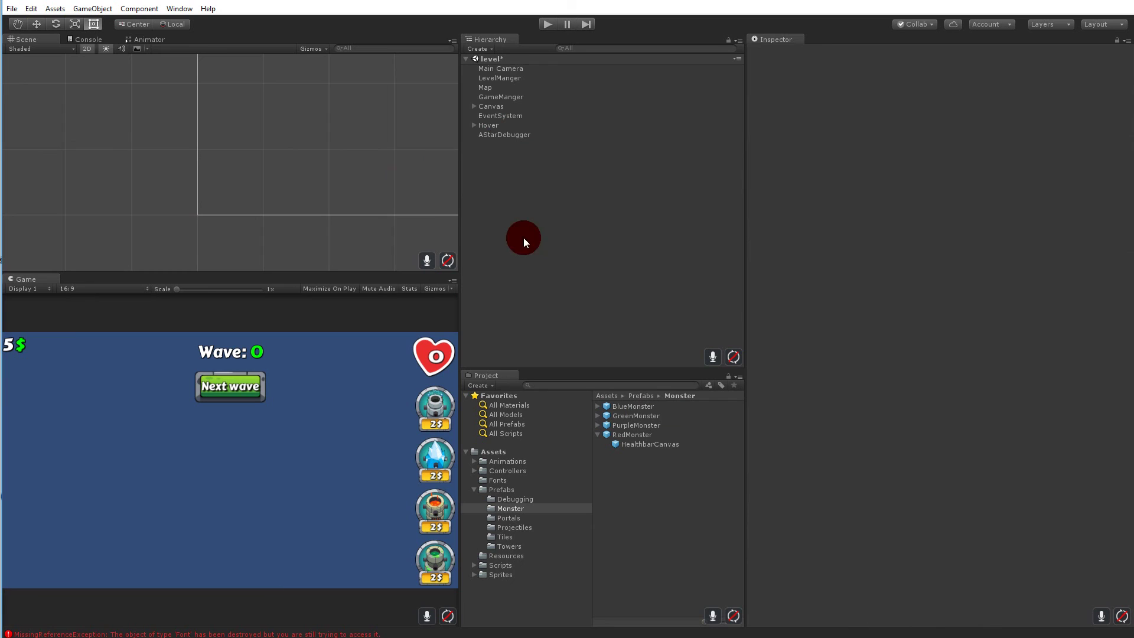
Play-test the game by starting the next wave, watch the monster's health bar along the path, and stop play mode.
left_click(547, 26)
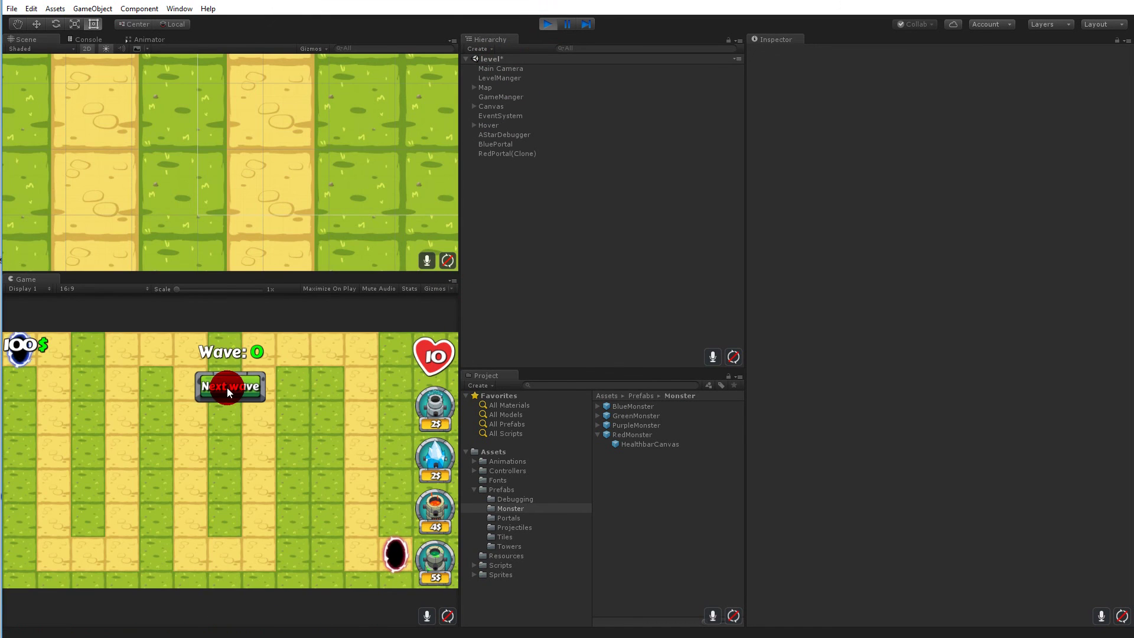
left_click(228, 387)
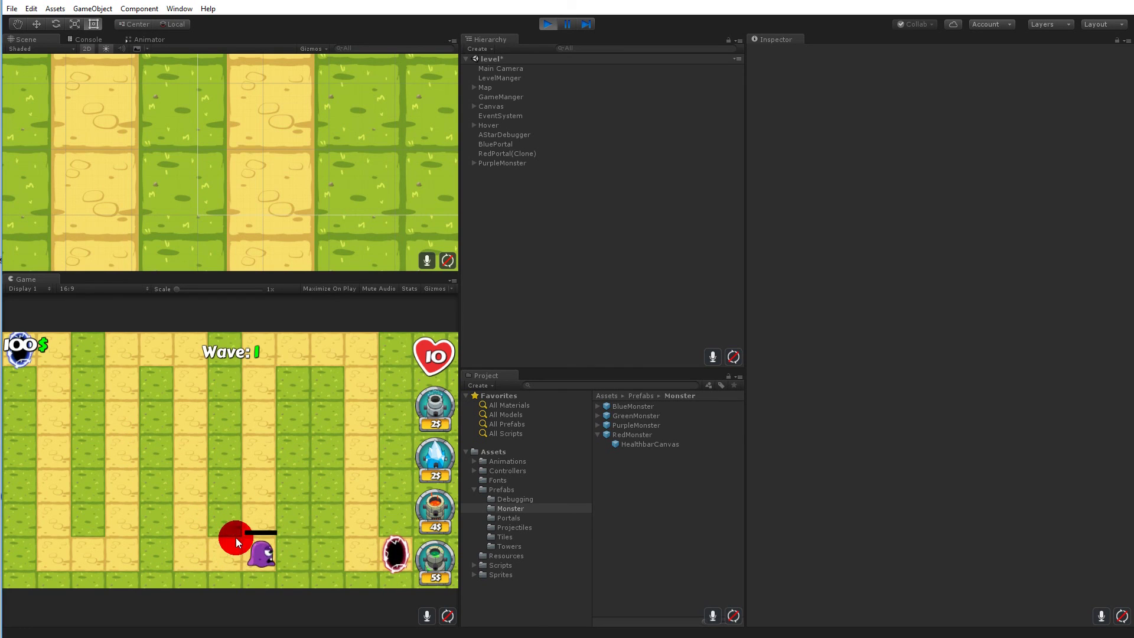
left_click(549, 24)
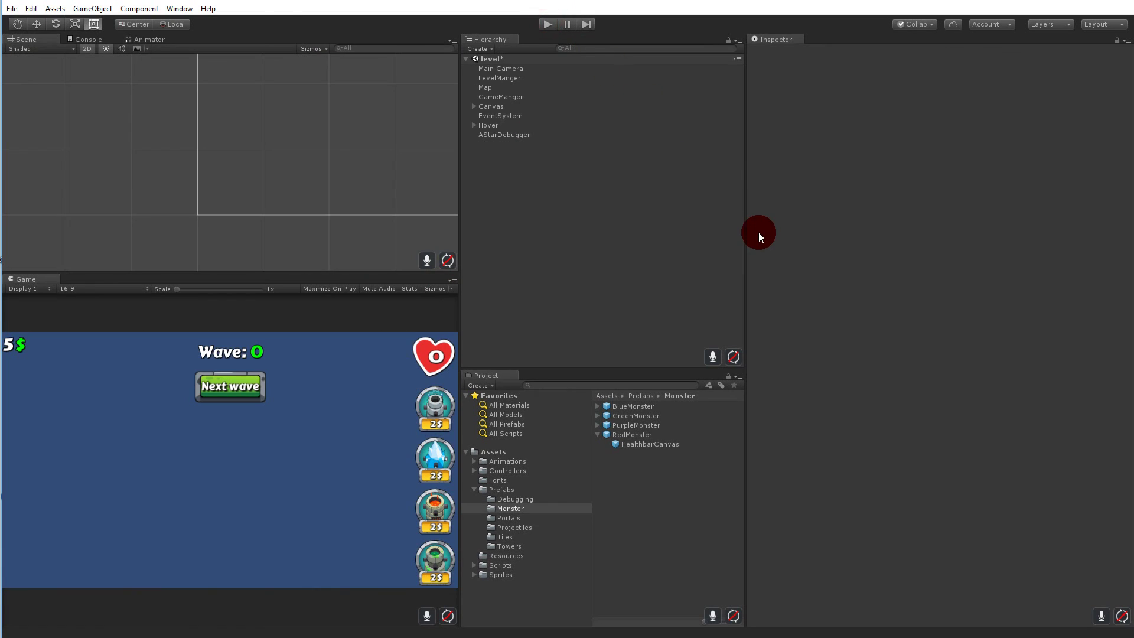